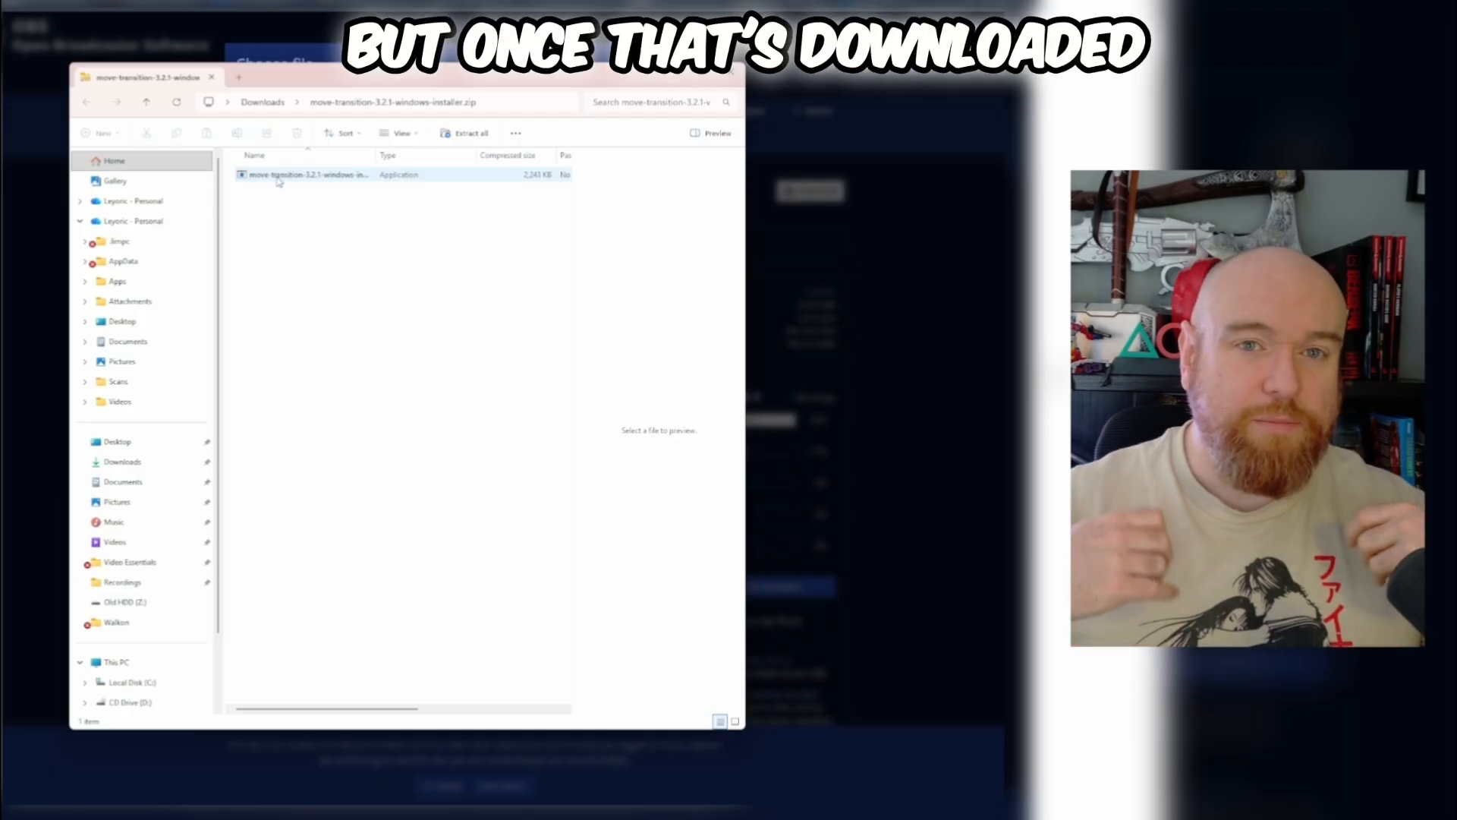
# Step: Run the move-transition 3.2.1 Windows installer from the downloaded archive, accepting the licence and letting it close OBS Studio automatically
pyautogui.doubleClick(279, 176)
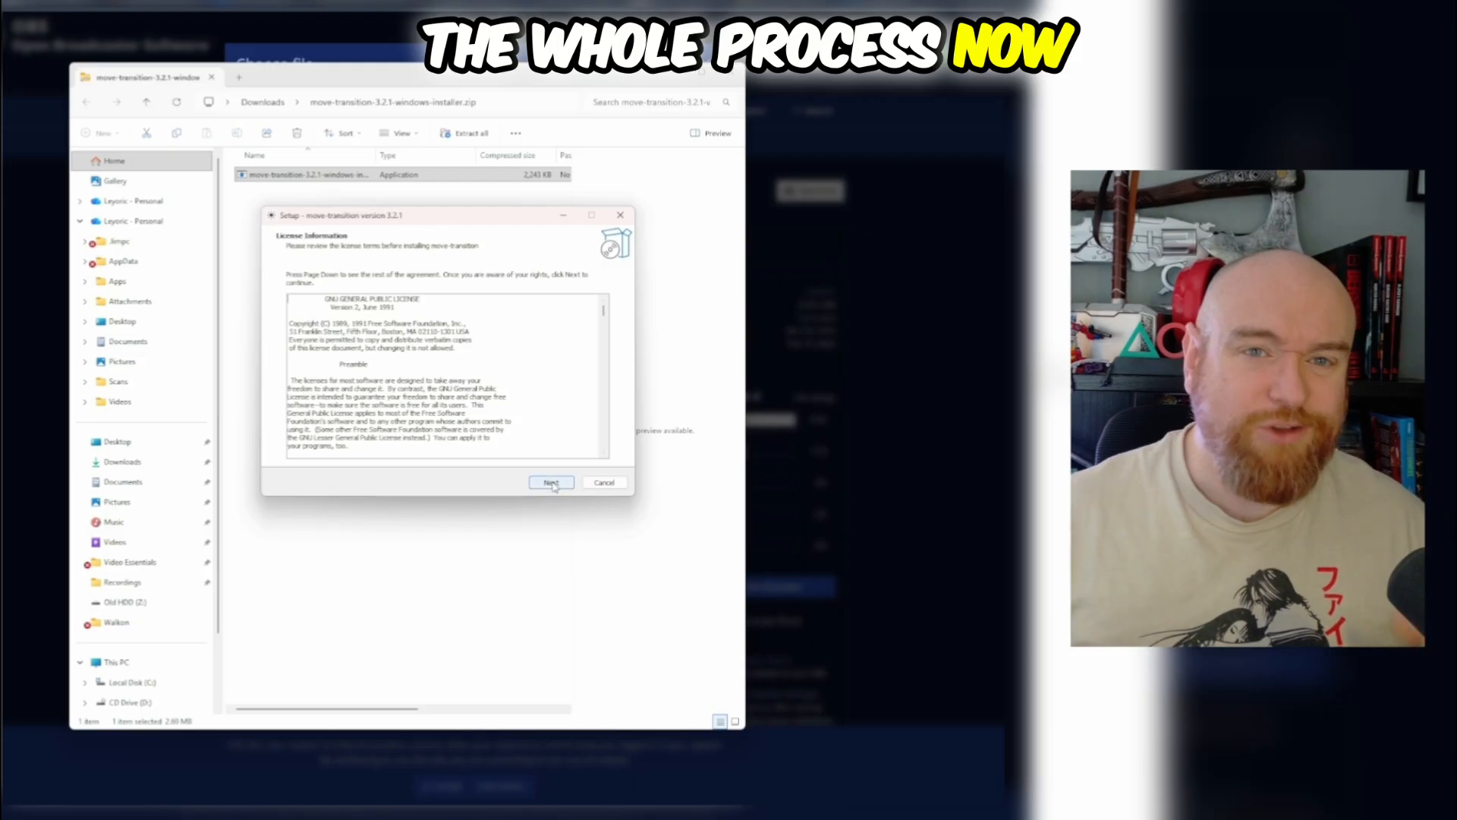
pyautogui.click(551, 483)
pyautogui.click(552, 483)
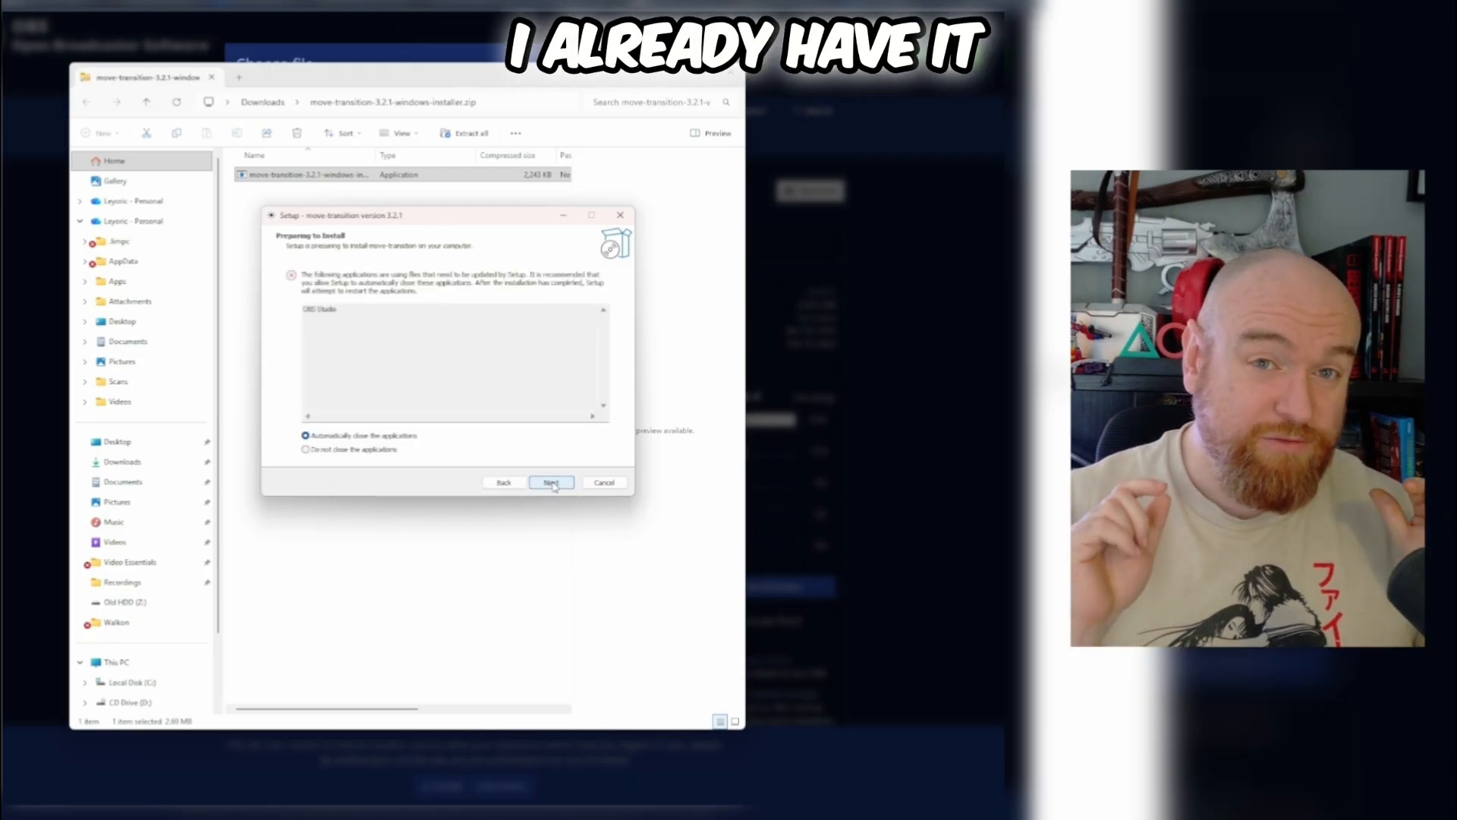
pyautogui.click(551, 482)
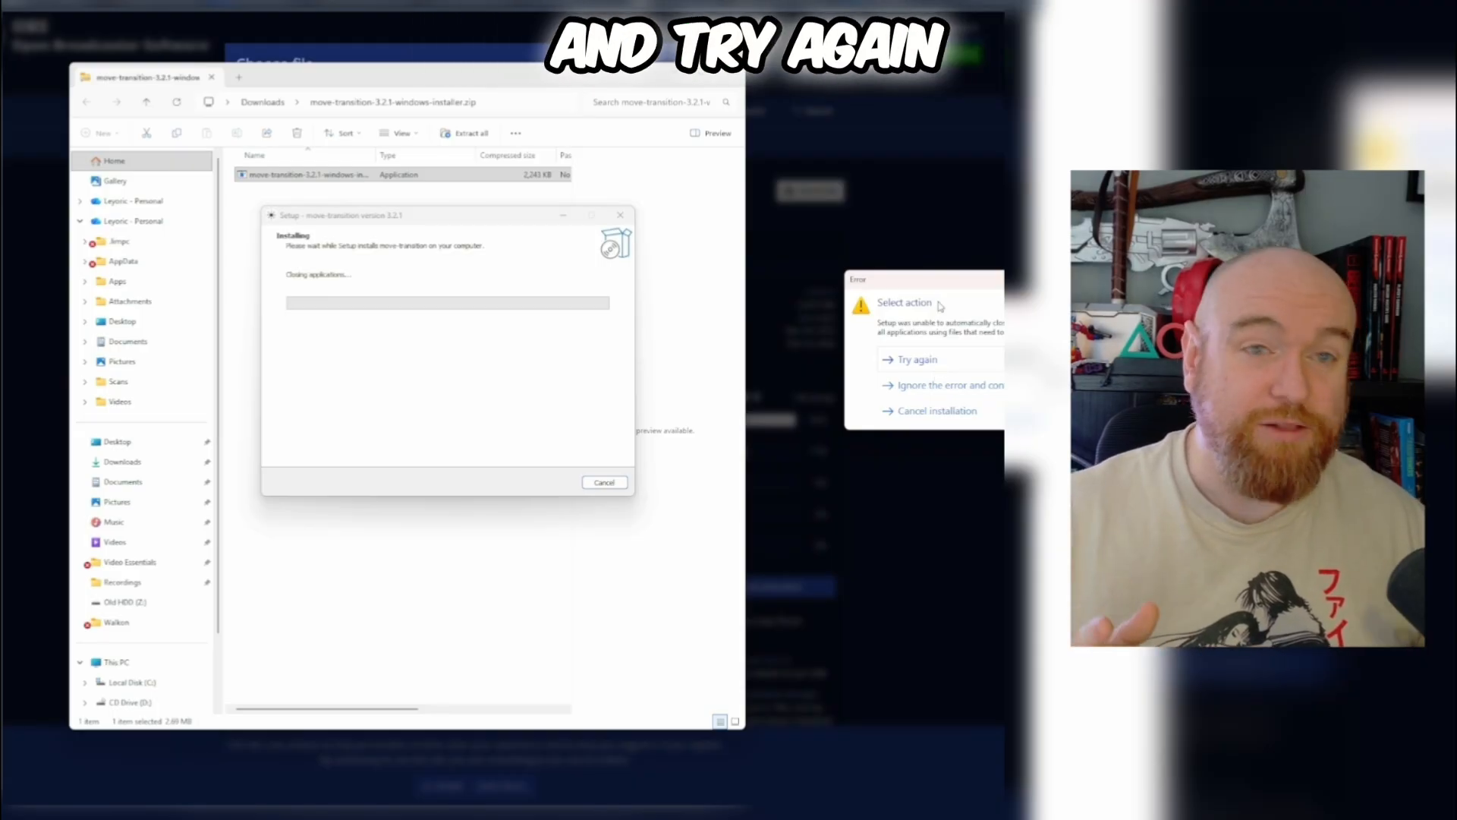
pyautogui.moveTo(958, 284); pyautogui.dragTo(601, 299)
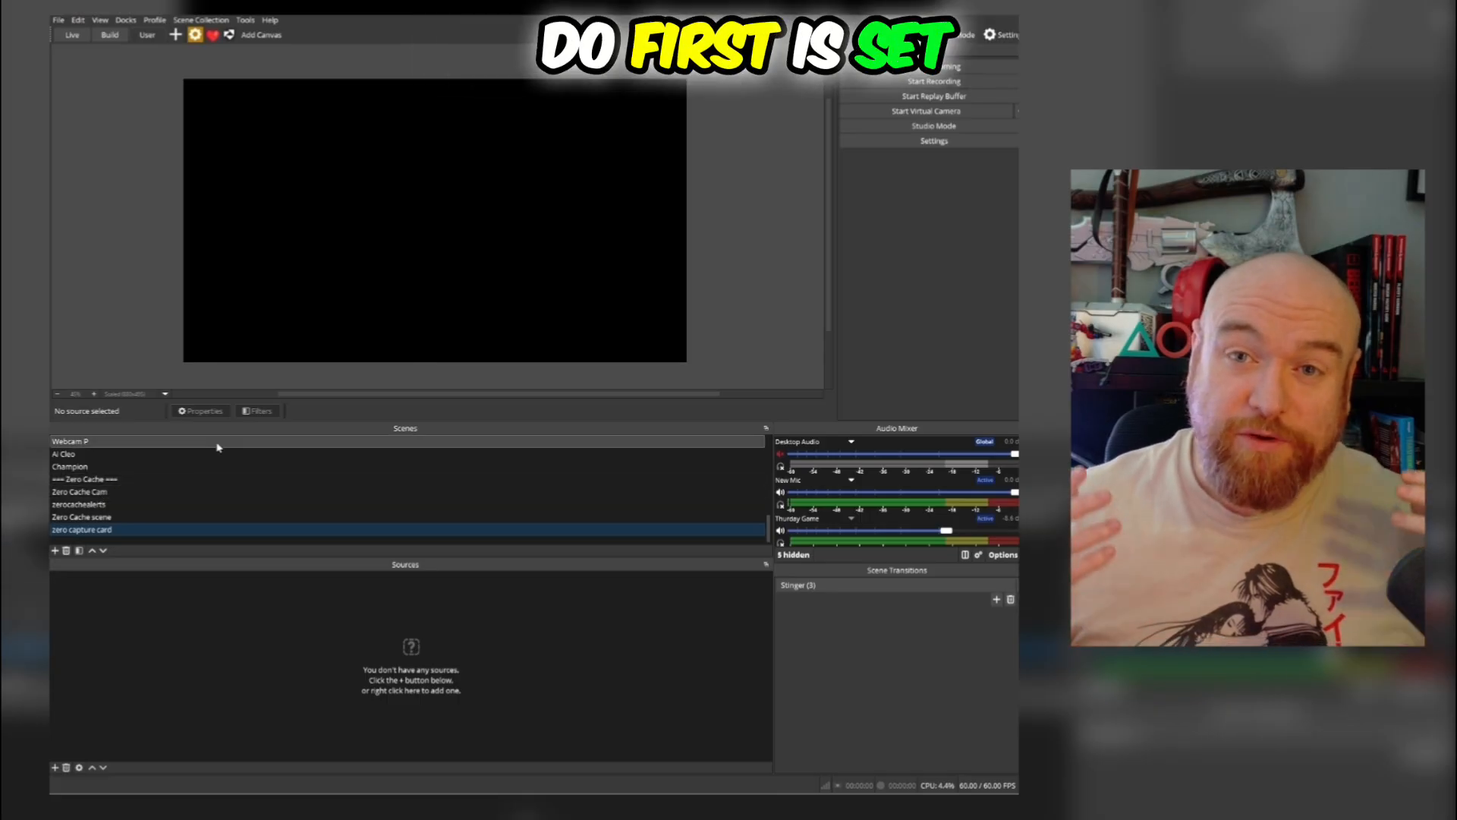
# Step: In OBS Studio, add a new scene named Move Source Scene
pyautogui.rightClick(202, 529)
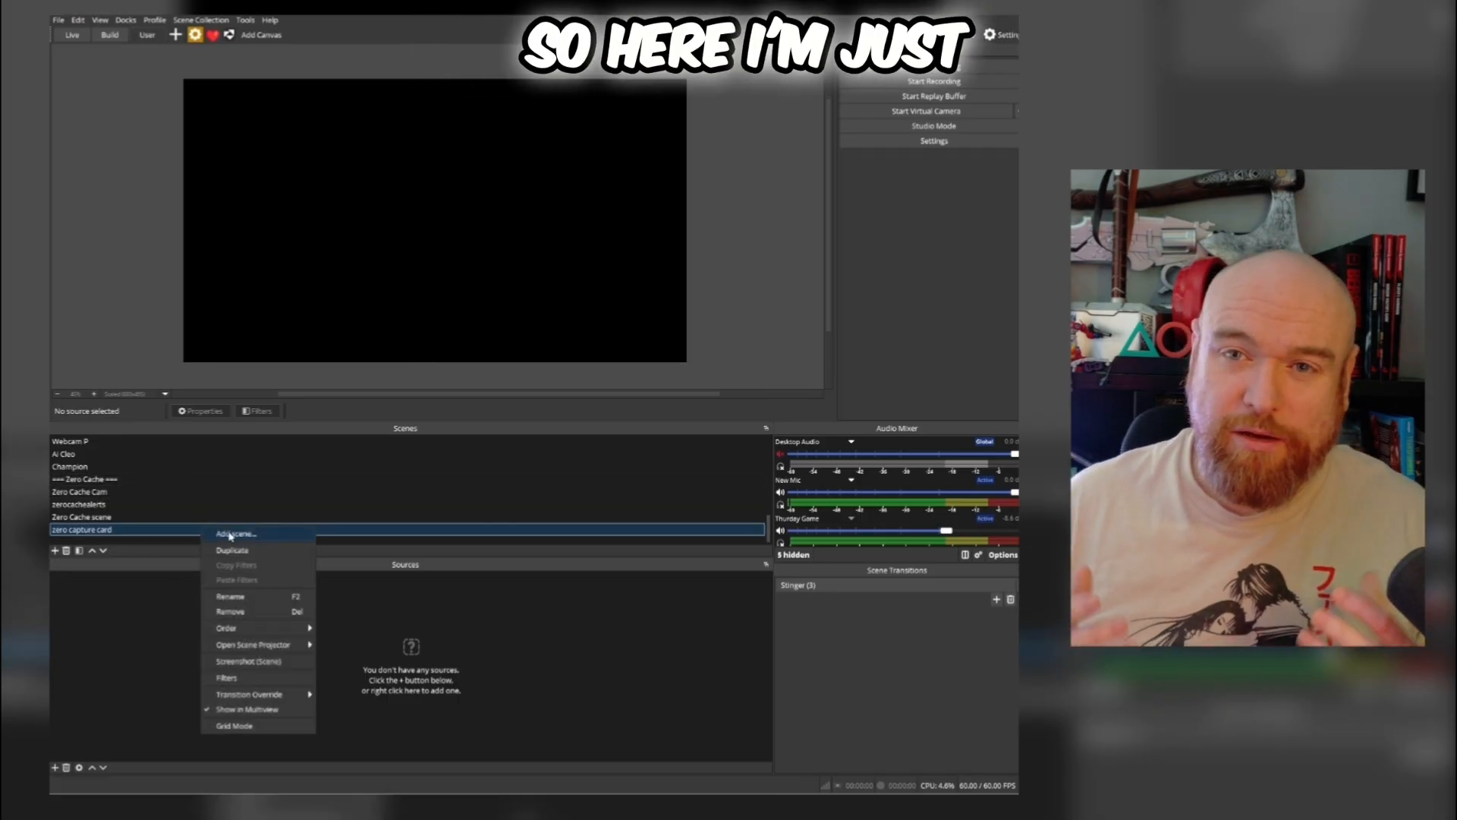
pyautogui.click(230, 534)
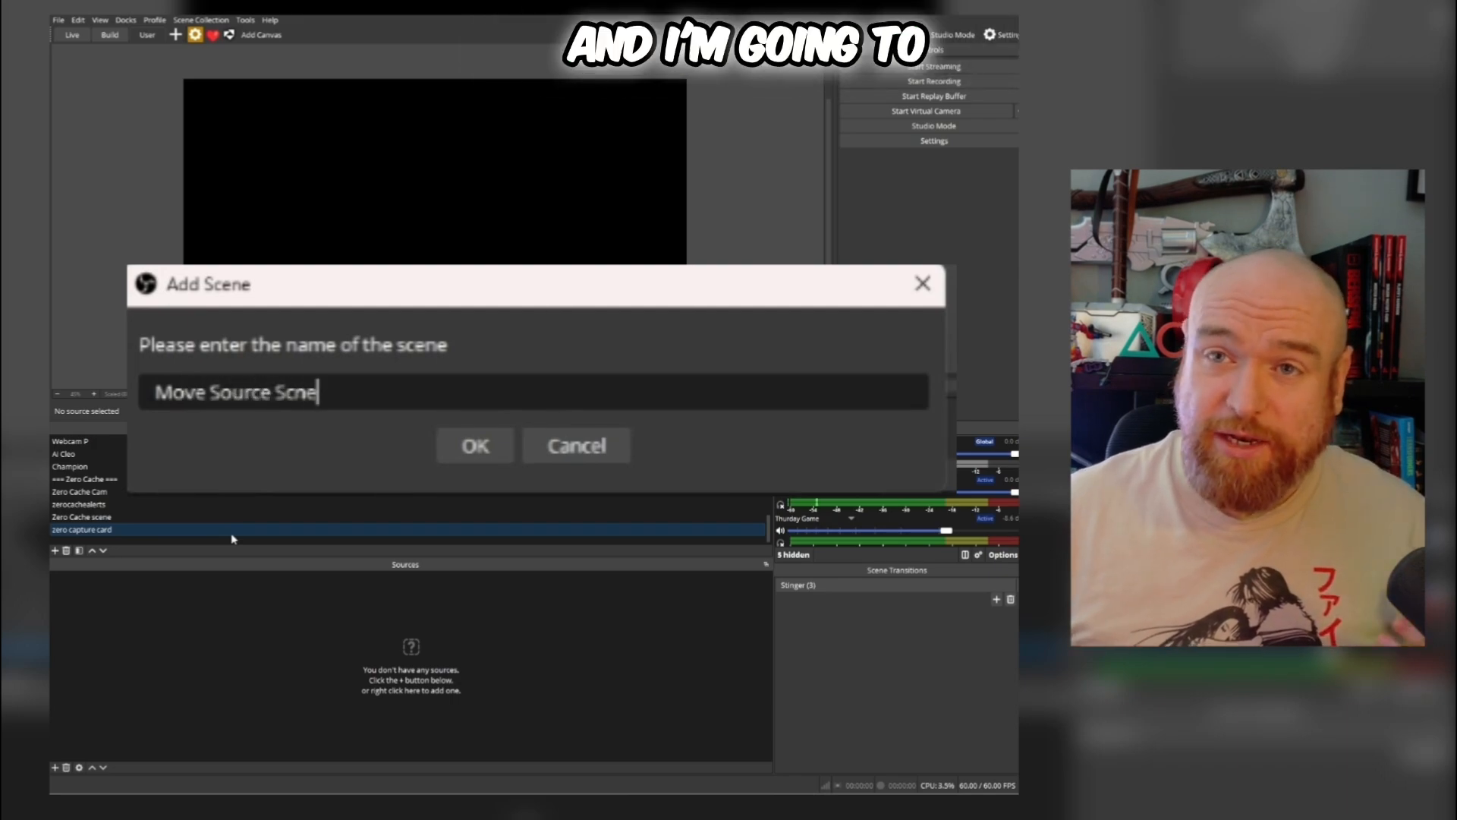
pyautogui.write('Move Source Scene')
pyautogui.press('Return')
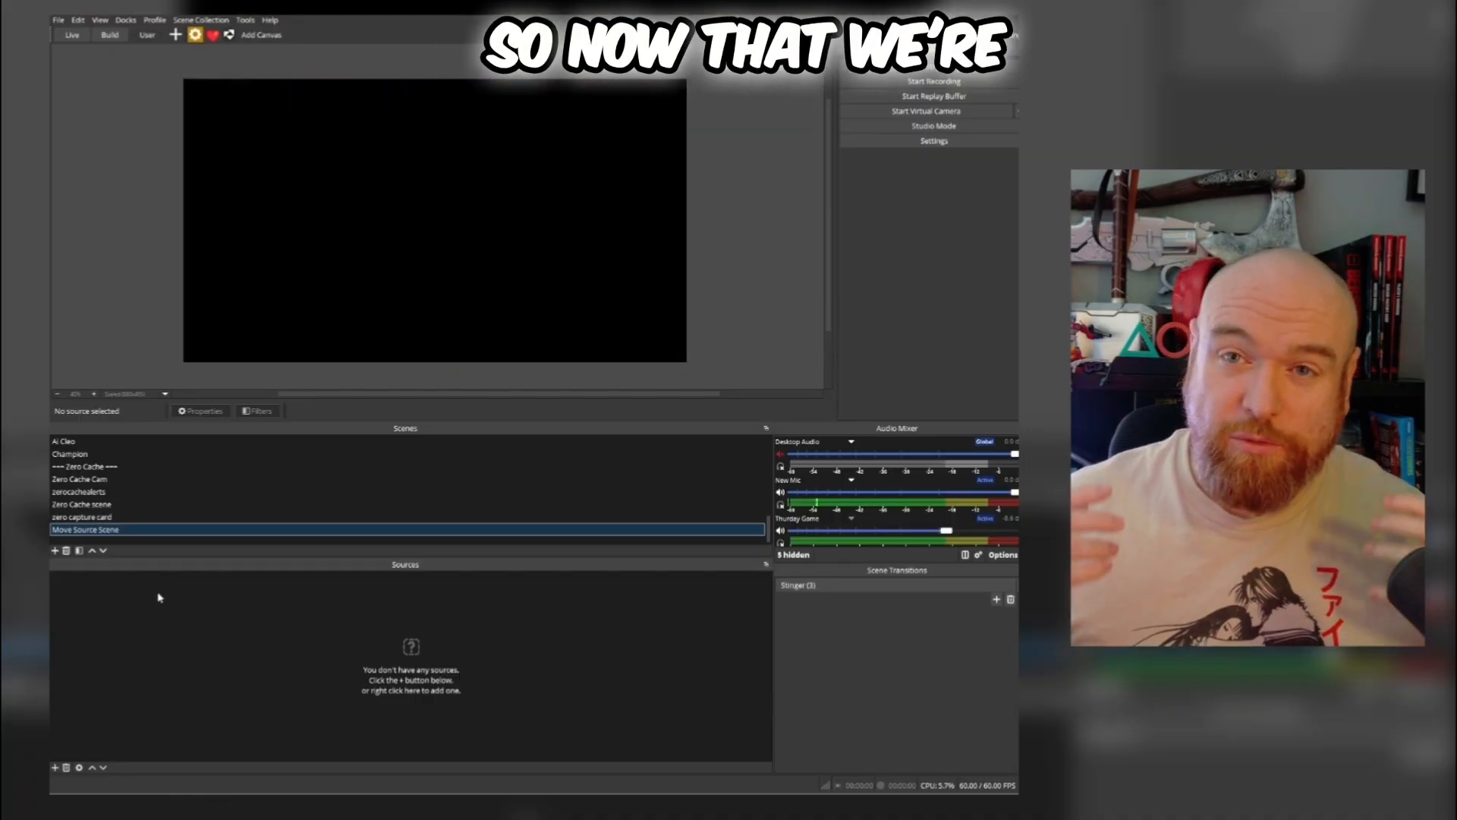
# Step: Add a new image source named Bald to Move Source Scene
pyautogui.click(56, 768)
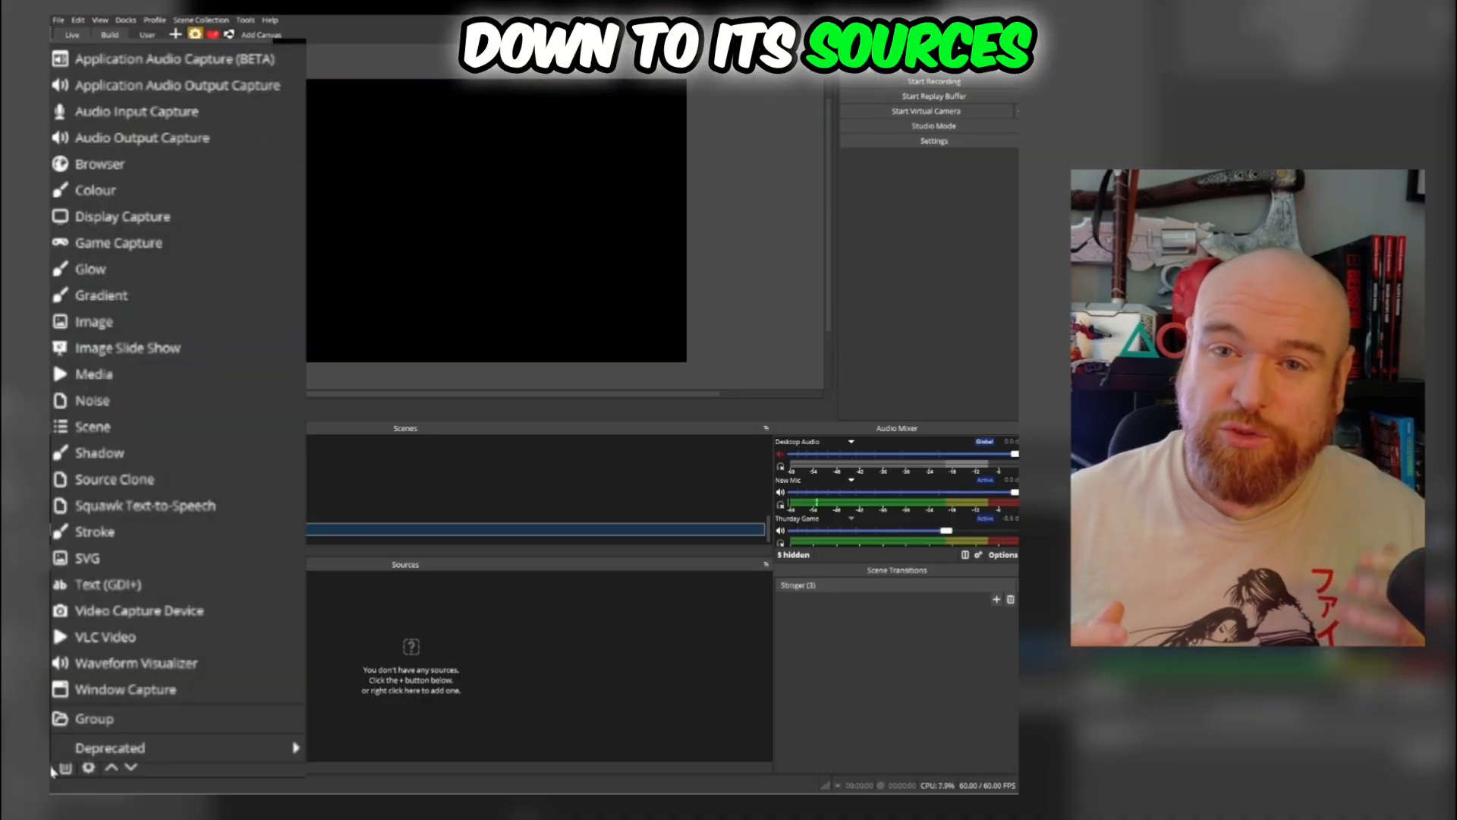
pyautogui.click(122, 310)
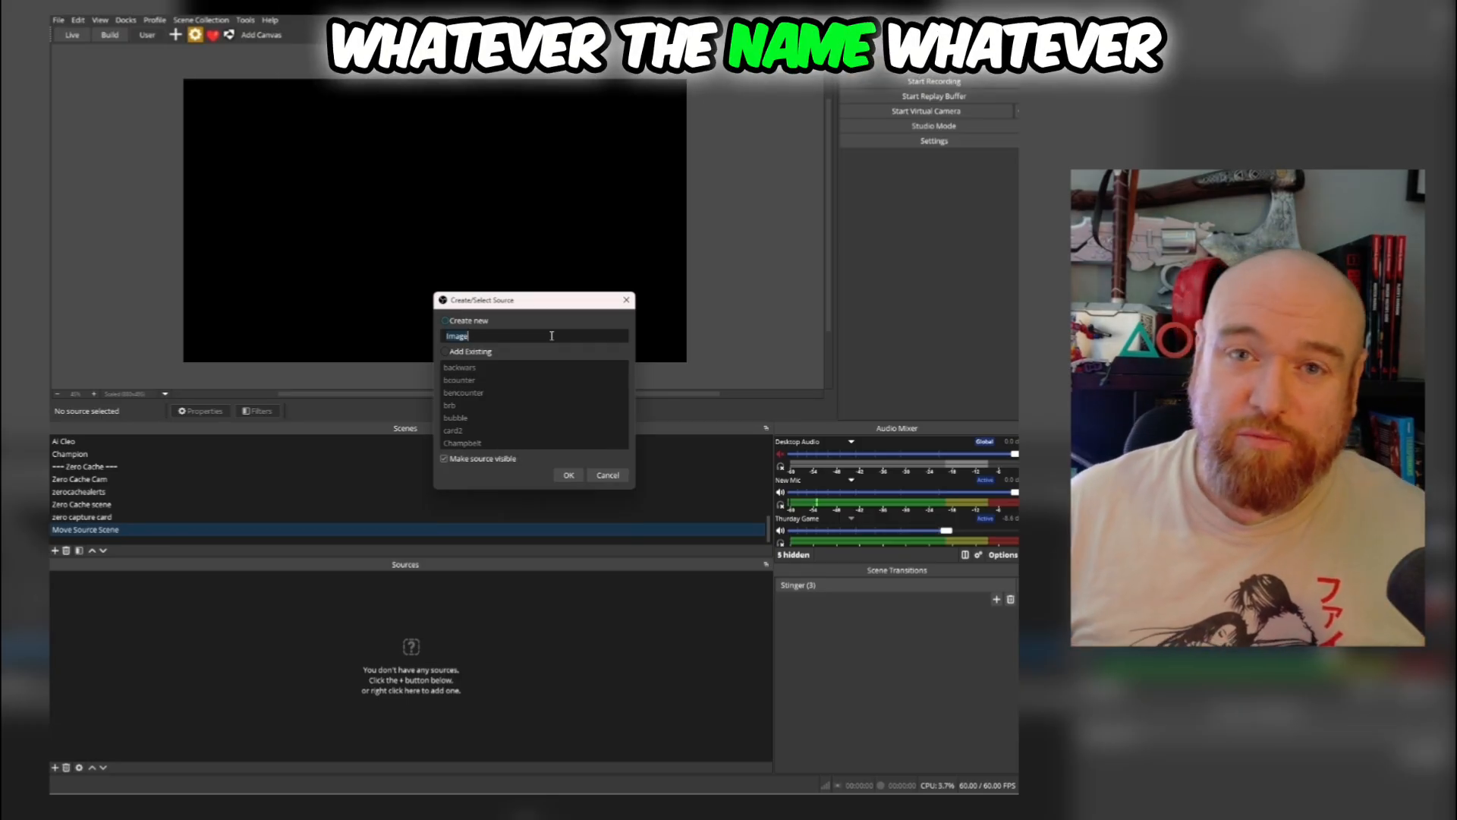
pyautogui.write('Bald')
pyautogui.press('Return')
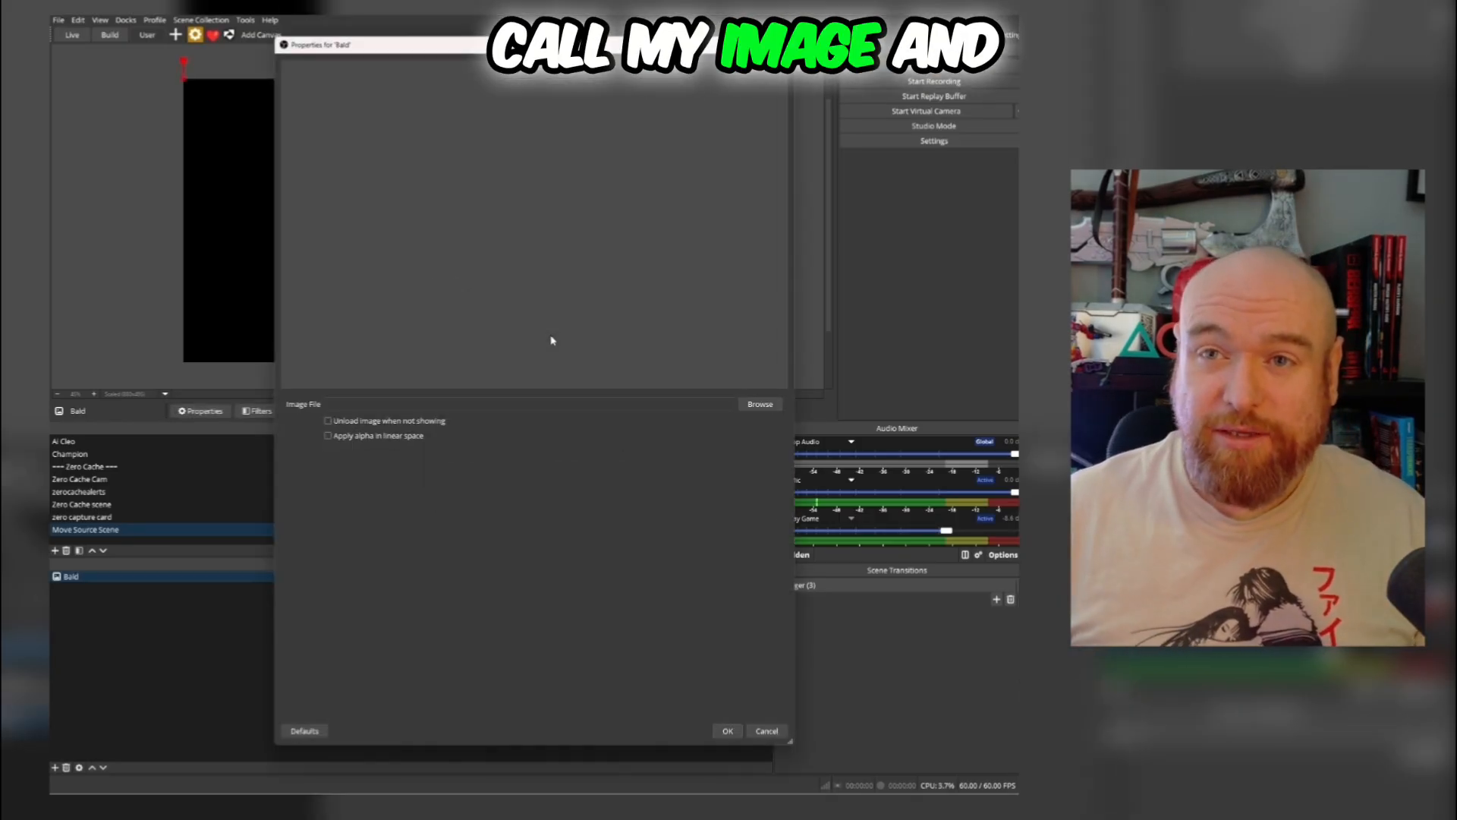
# Step: Load the transparent 112px "Proud to be Bald" PNG from Downloads as the Bald source's image file
pyautogui.click(754, 407)
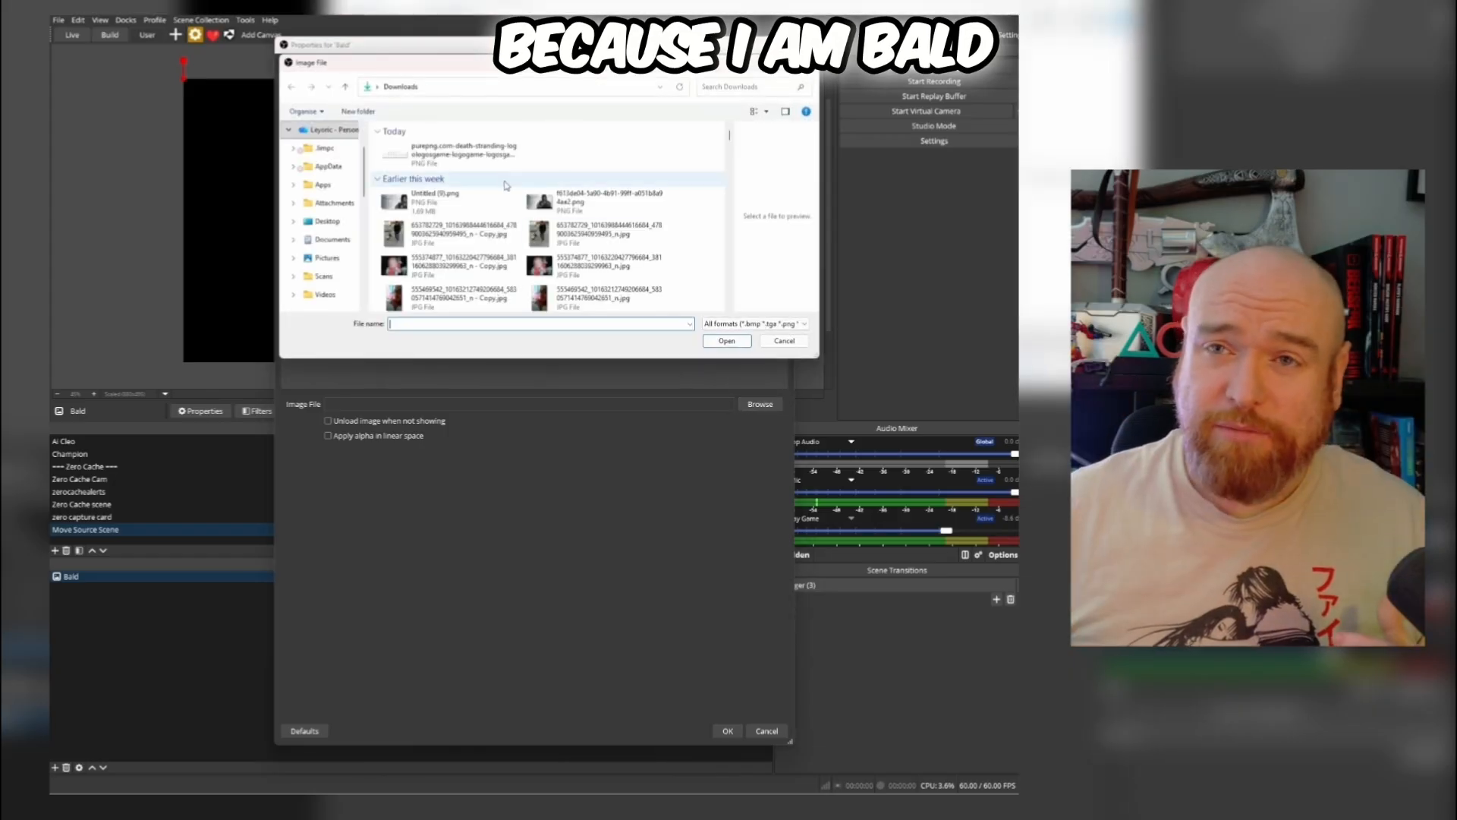
pyautogui.scroll(-10, 471, 189)
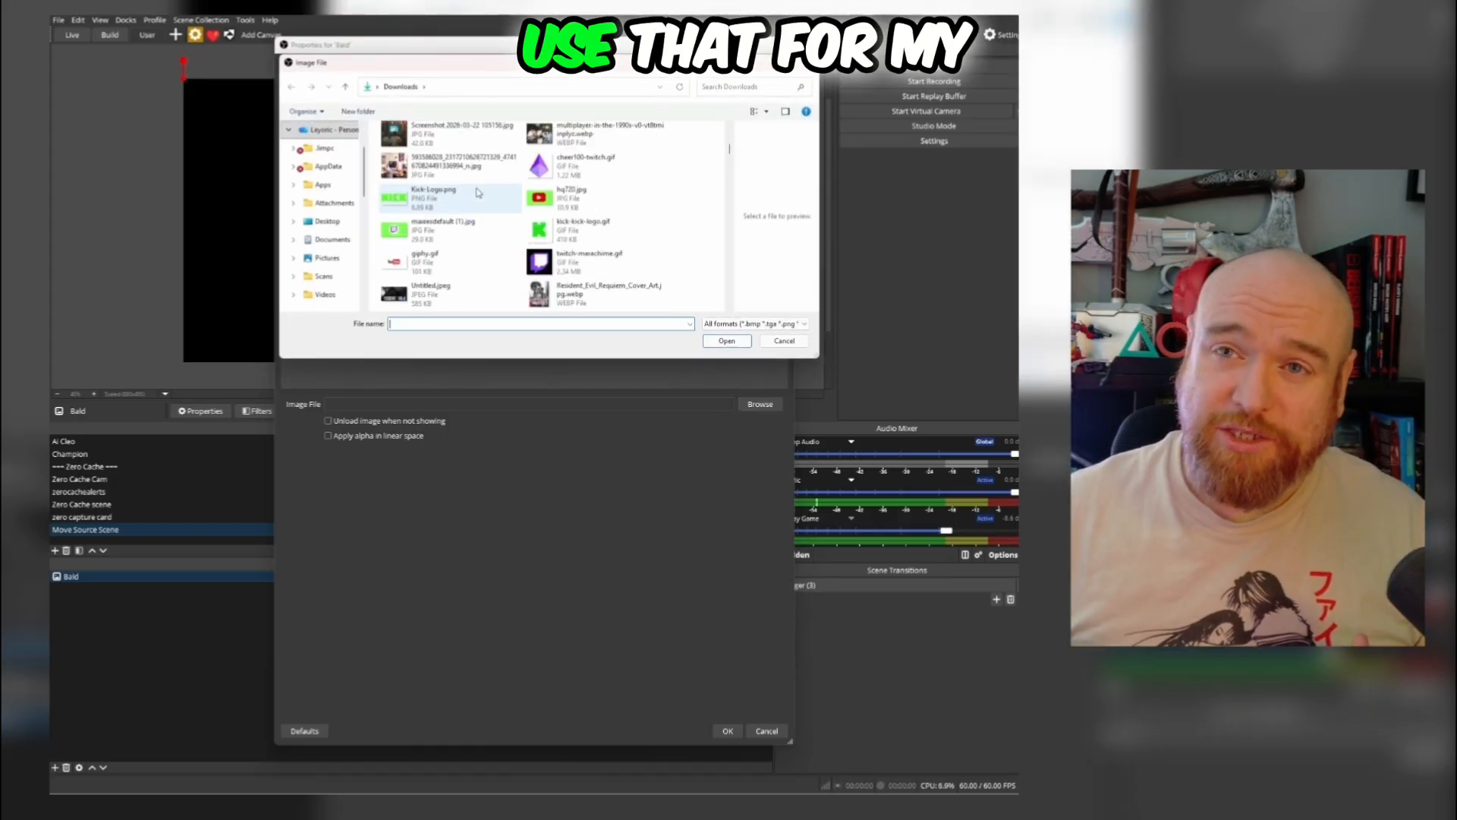
pyautogui.scroll(-10, 481, 193)
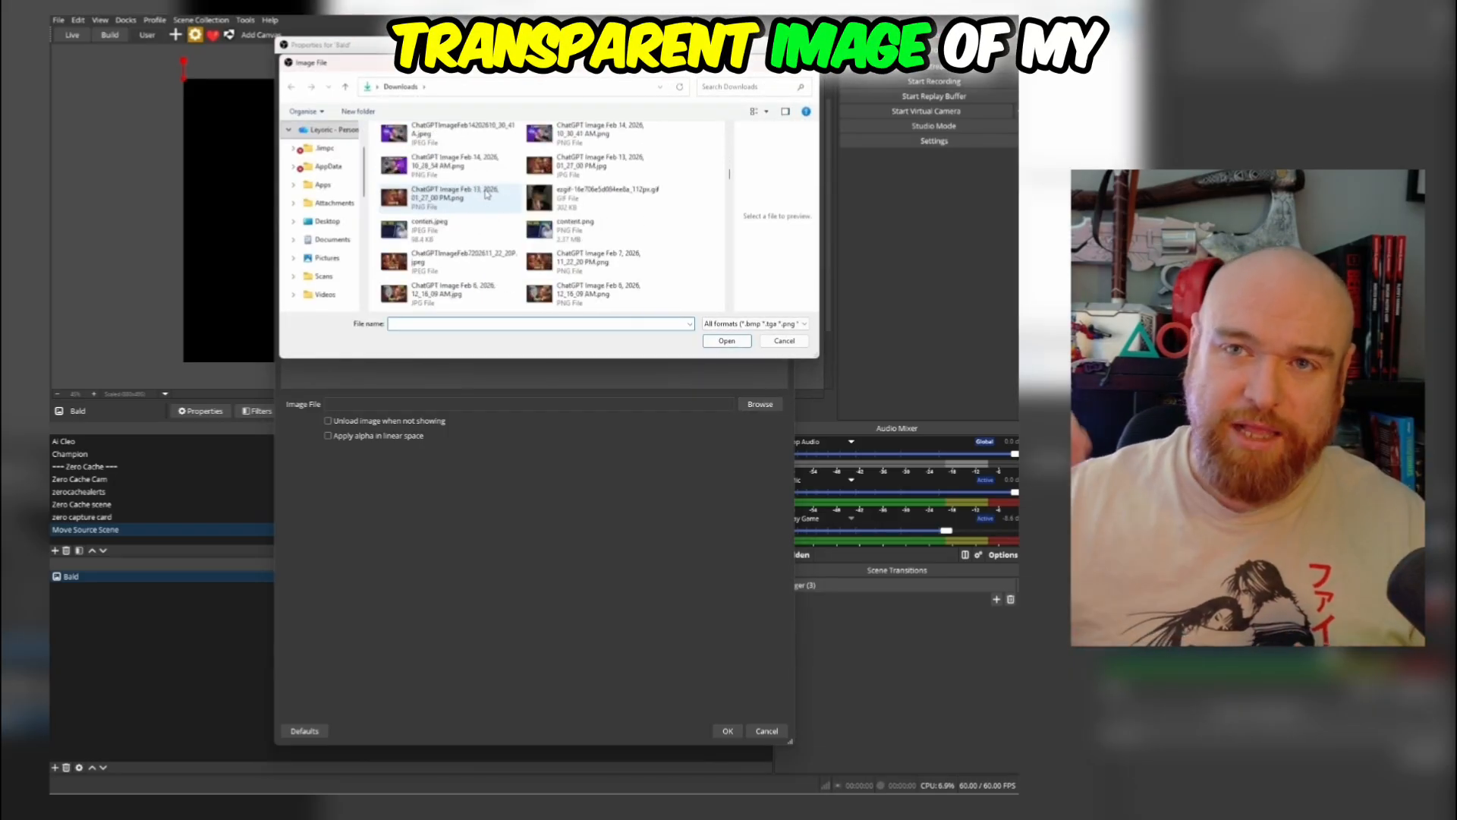
pyautogui.scroll(5, 486, 196)
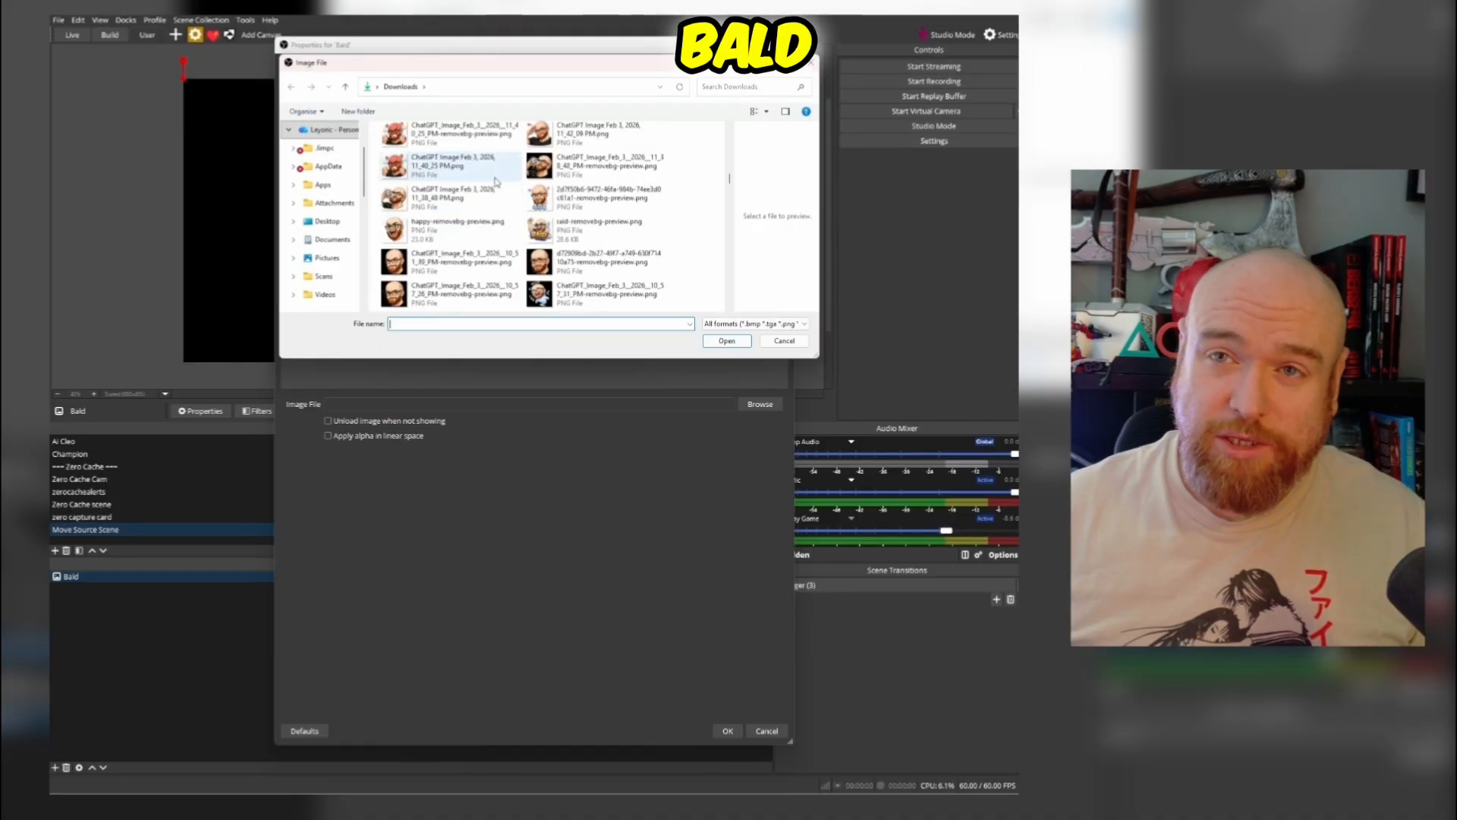
pyautogui.scroll(5, 486, 186)
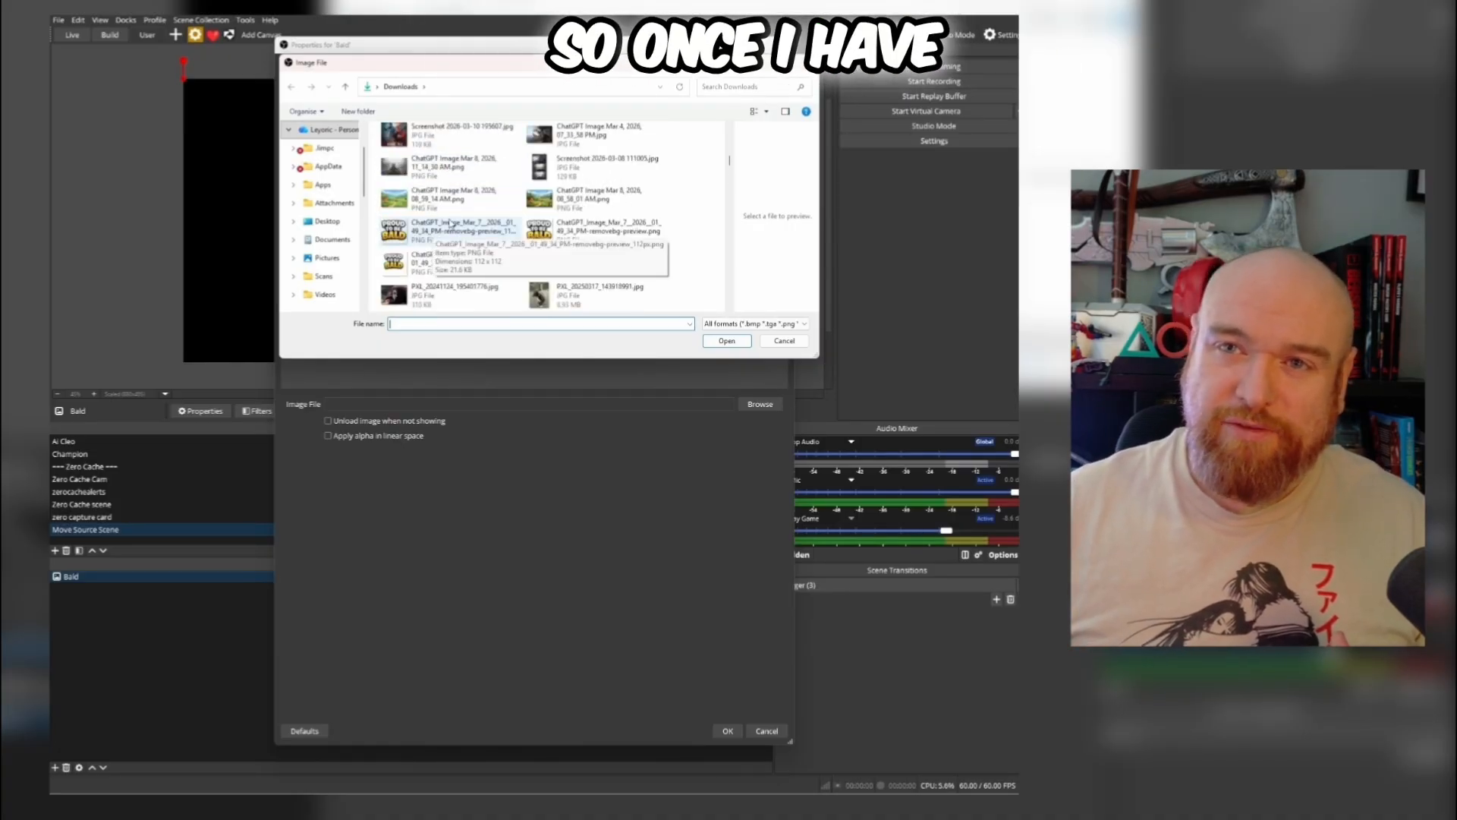
pyautogui.doubleClick(449, 223)
pyautogui.click(727, 730)
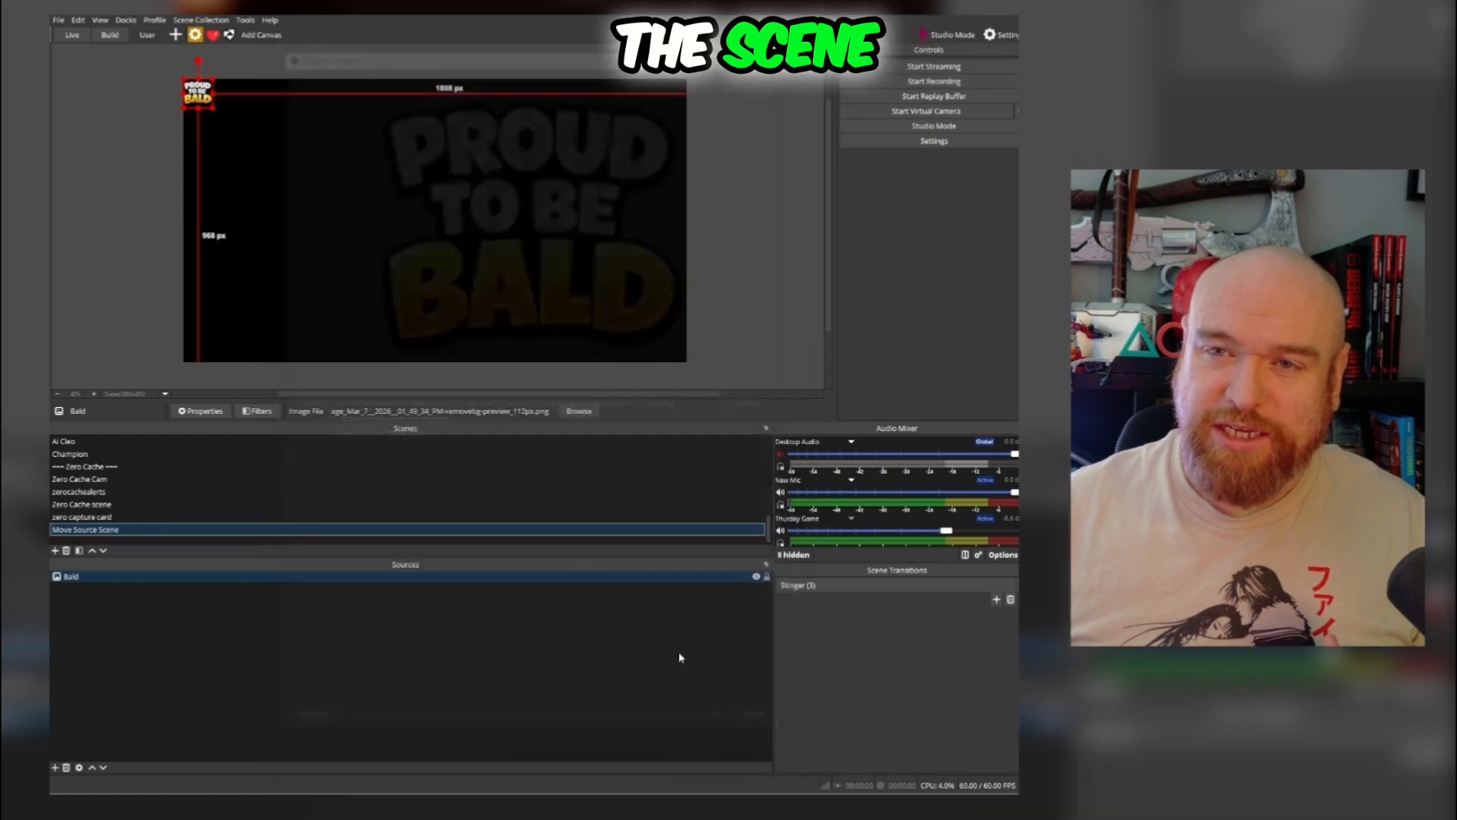
# Step: Enlarge the Bald image to about 4 times its size and place it near the canvas centre, at about x 513, y 312
pyautogui.moveTo(205, 105); pyautogui.dragTo(452, 325)
pyautogui.moveTo(386, 269); pyautogui.dragTo(372, 221)
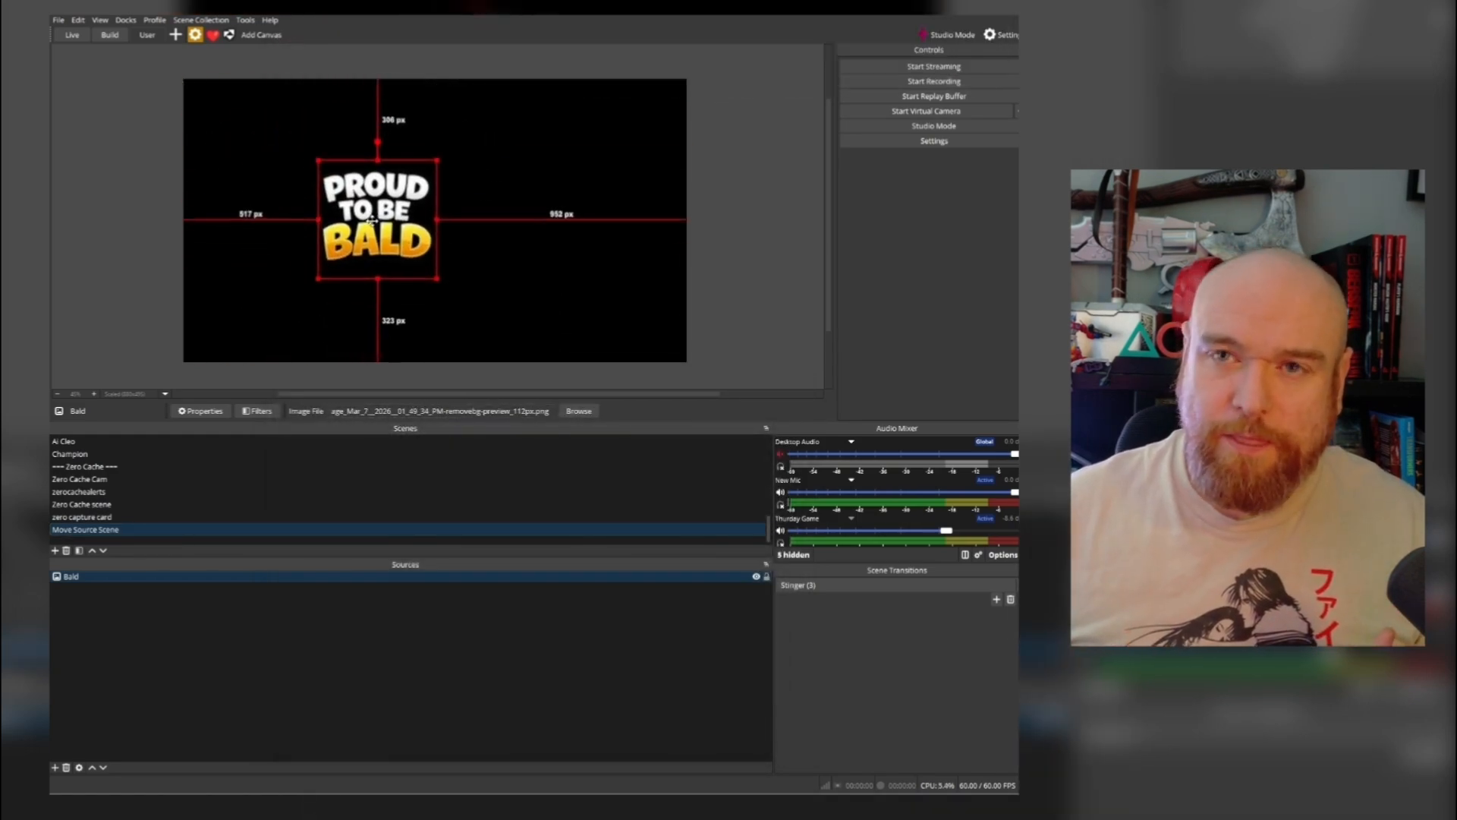
pyautogui.click(343, 701)
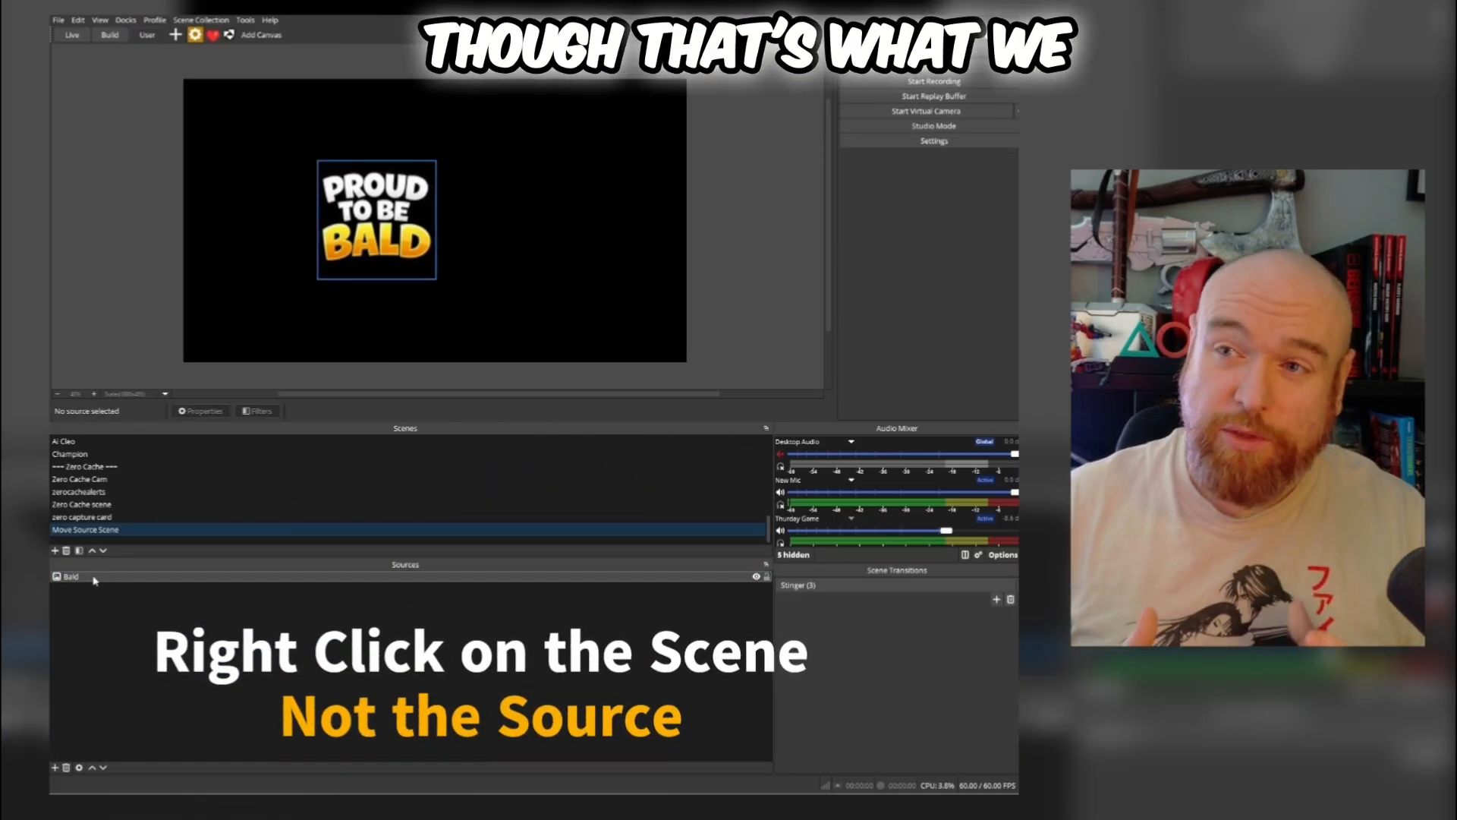
# Step: Add a Move Source filter named Move In to Move Source Scene, with Bald as its source
pyautogui.rightClick(146, 533)
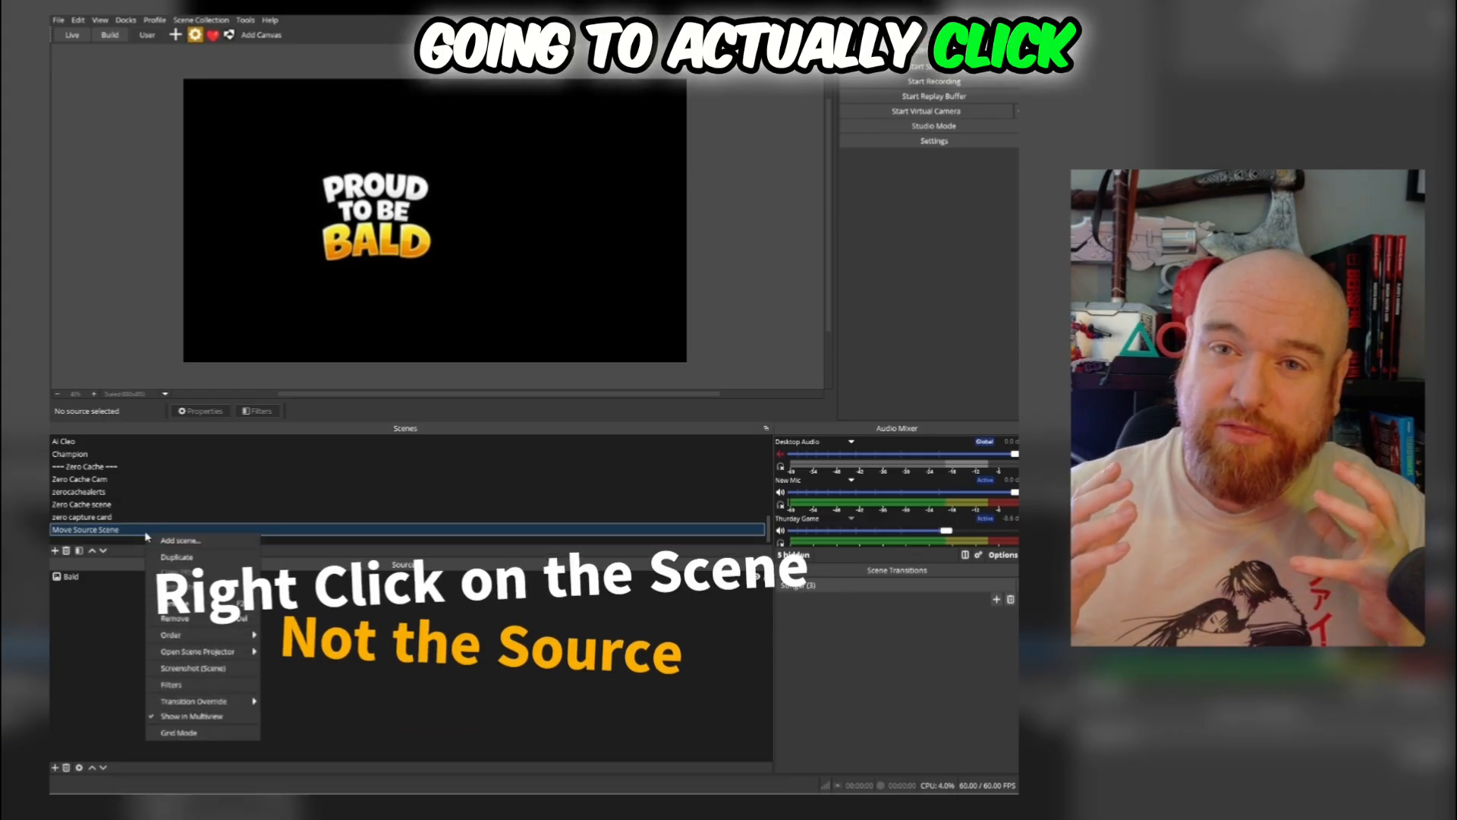
pyautogui.click(164, 685)
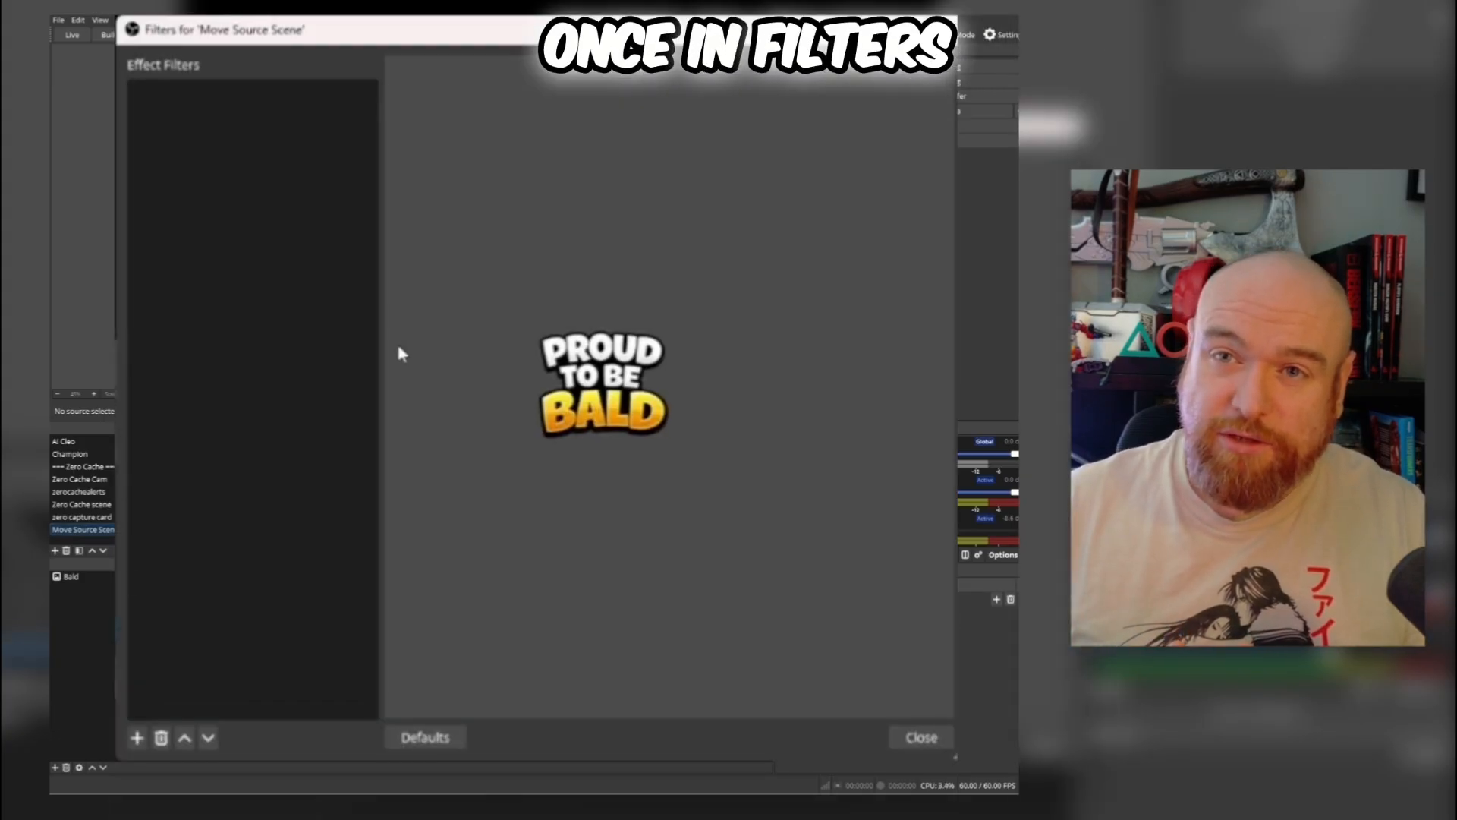
pyautogui.click(136, 739)
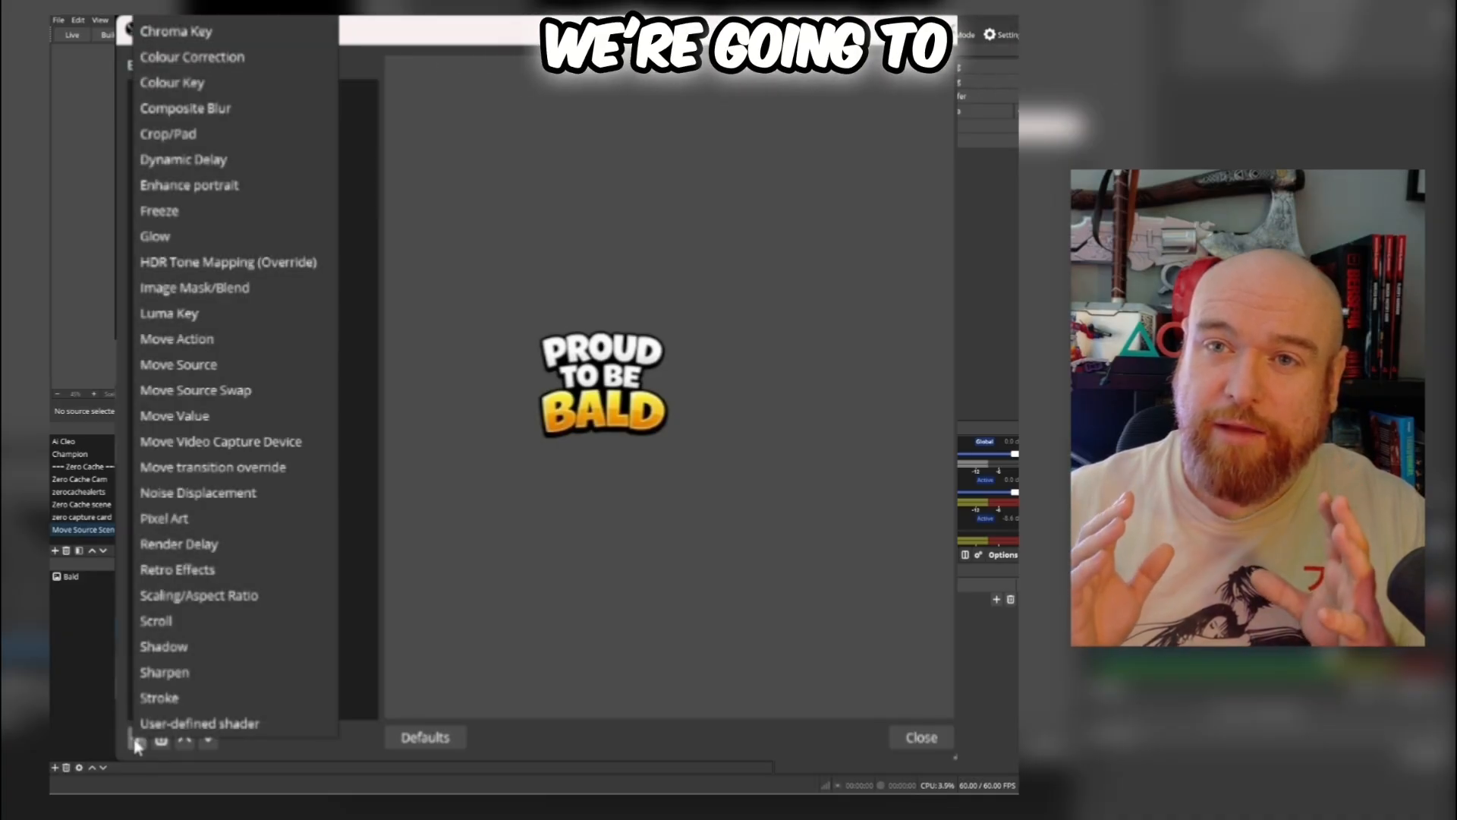
pyautogui.click(184, 363)
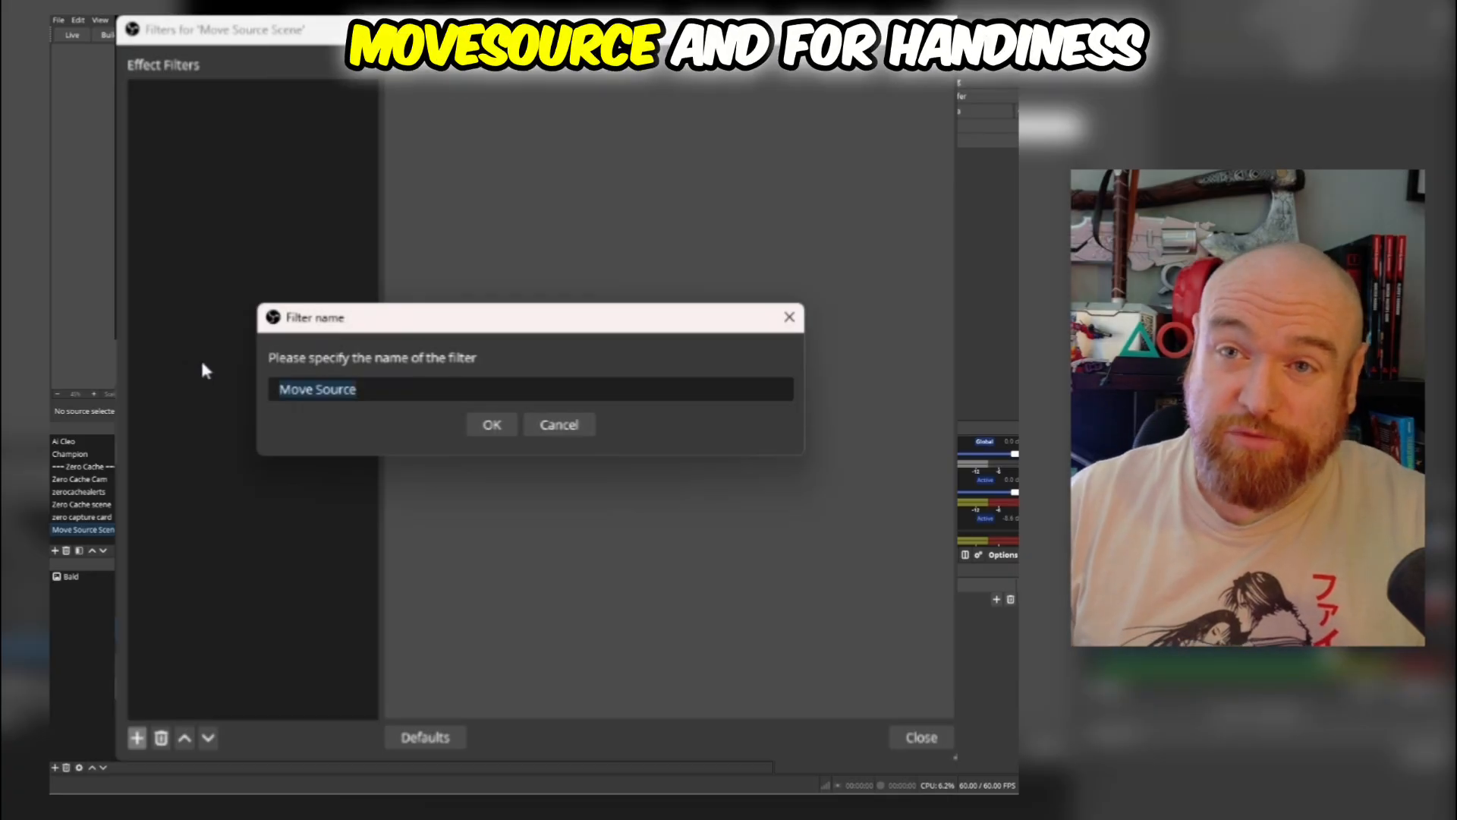
pyautogui.write('Move In')
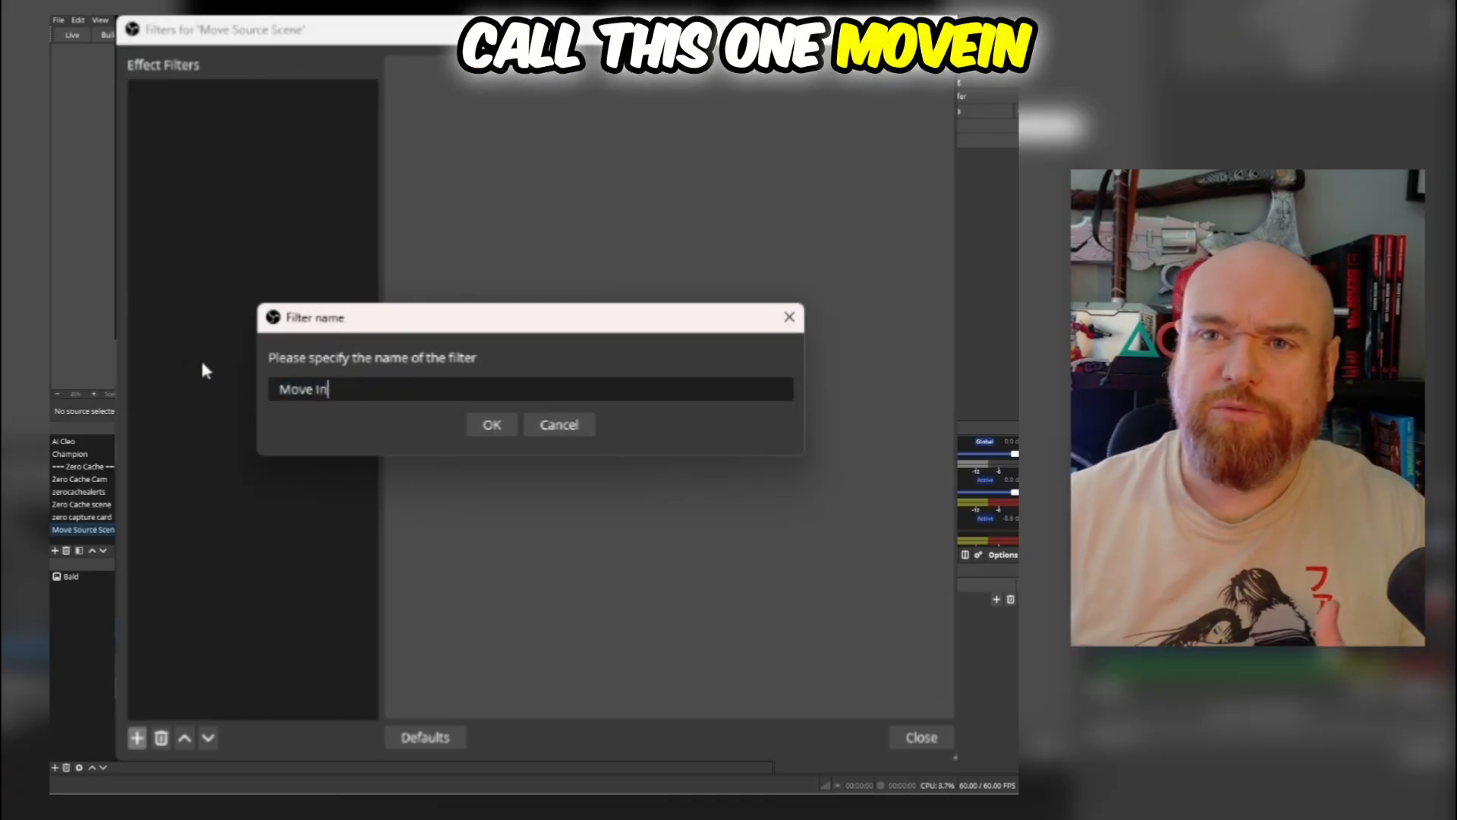
pyautogui.click(495, 425)
pyautogui.click(534, 285)
pyautogui.click(552, 278)
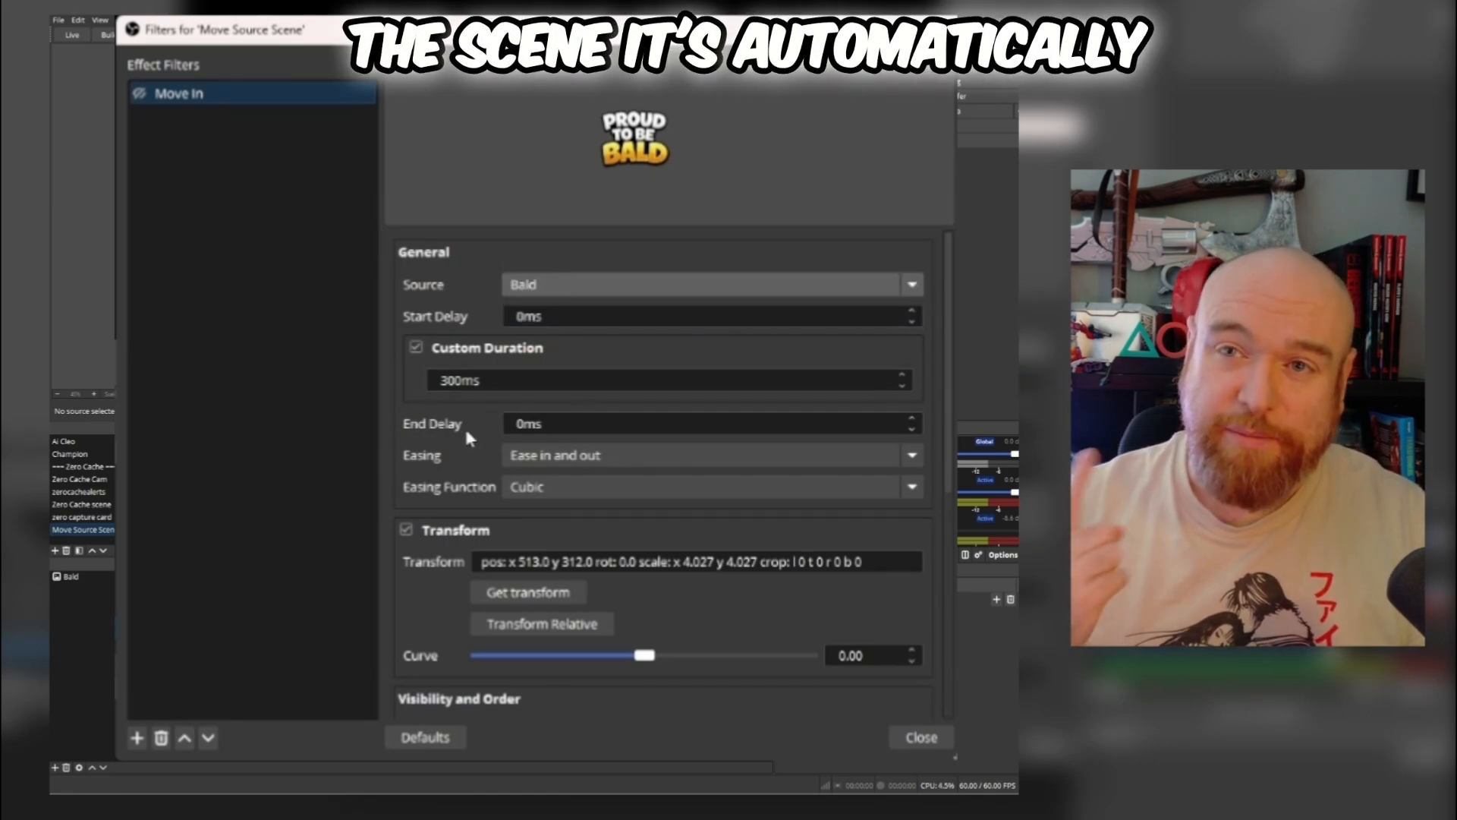
# Step: Review the Move In filter's transform settings and set its end delay to 10000 ms
pyautogui.scroll(-3, 414, 492)
pyautogui.scroll(-5, 416, 494)
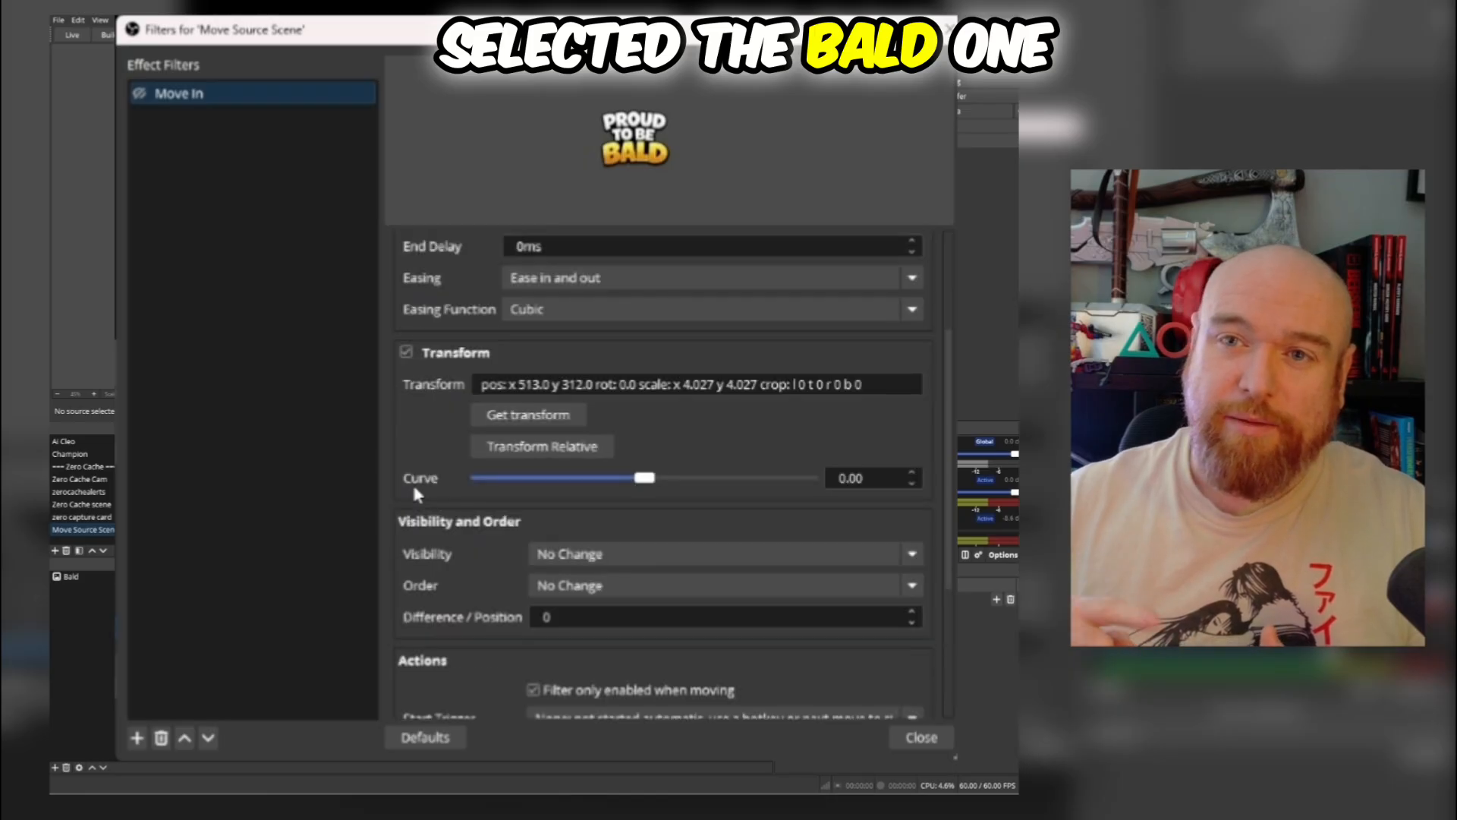
pyautogui.scroll(4, 444, 478)
pyautogui.scroll(3, 410, 434)
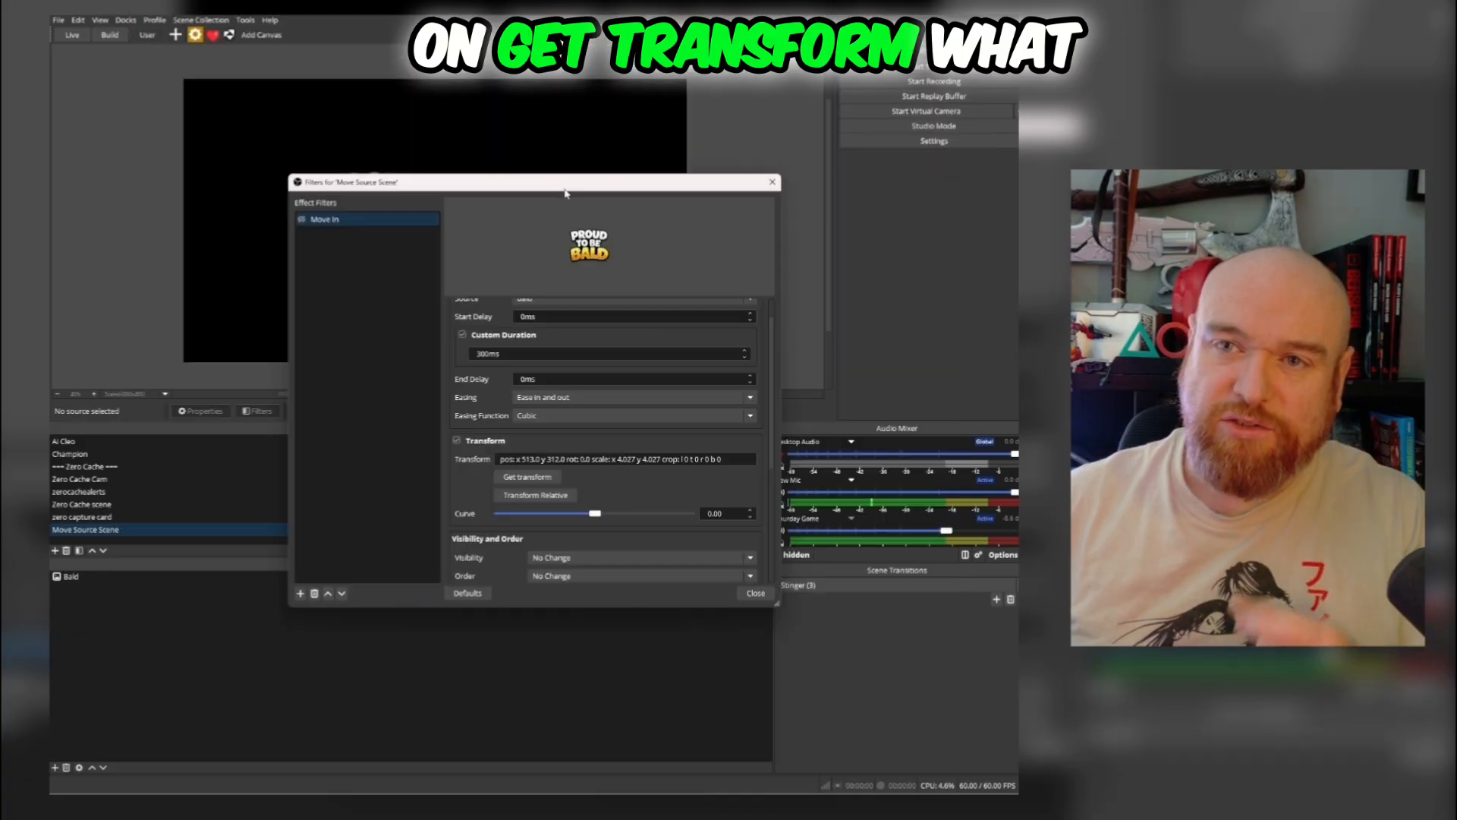
pyautogui.moveTo(562, 178)
pyautogui.mouseDown()
pyautogui.moveTo(705, 302)
pyautogui.moveTo(556, 264)
pyautogui.moveTo(555, 191)
pyautogui.mouseUp()
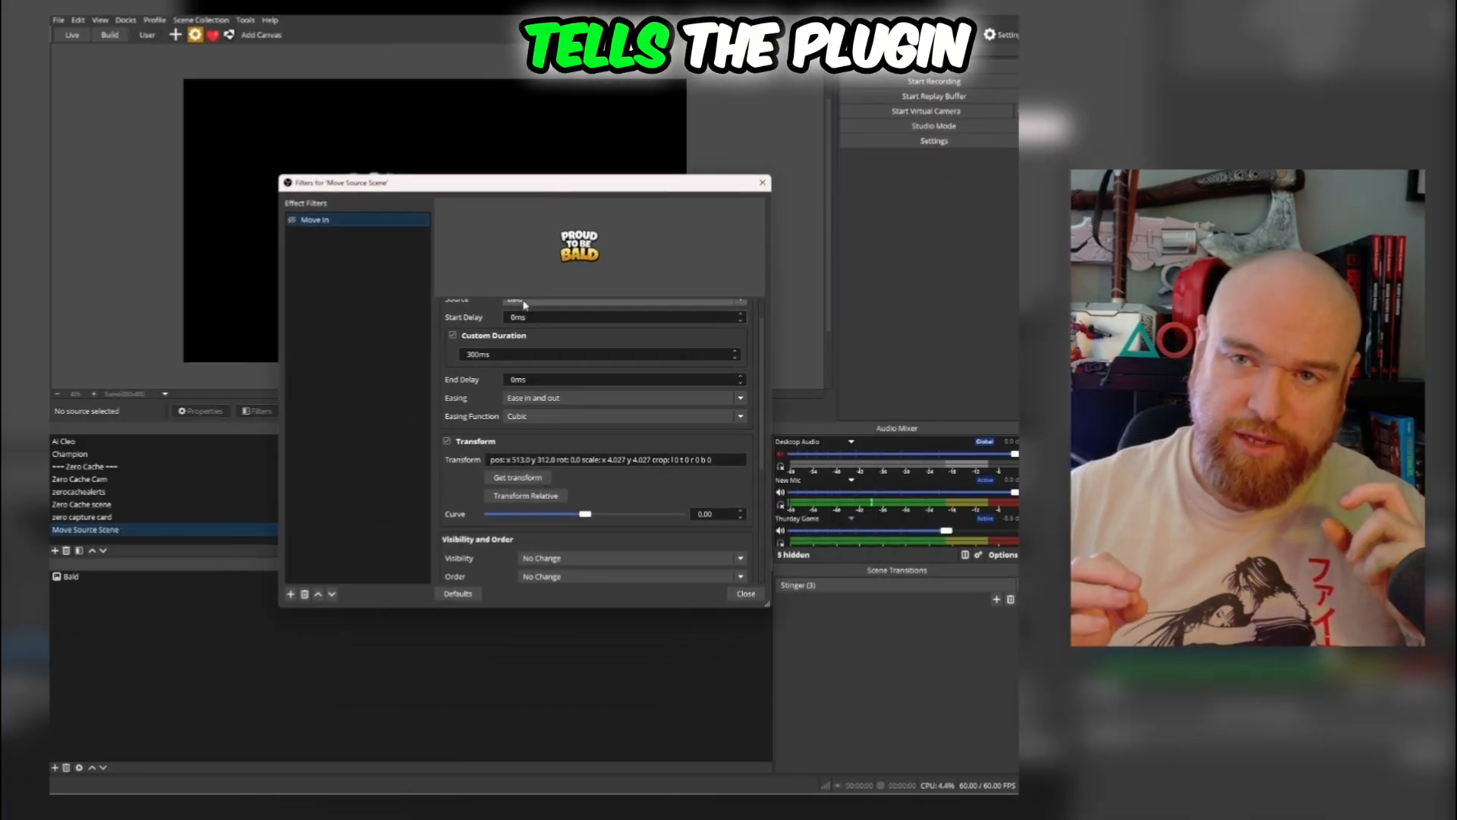
pyautogui.scroll(1, 481, 434)
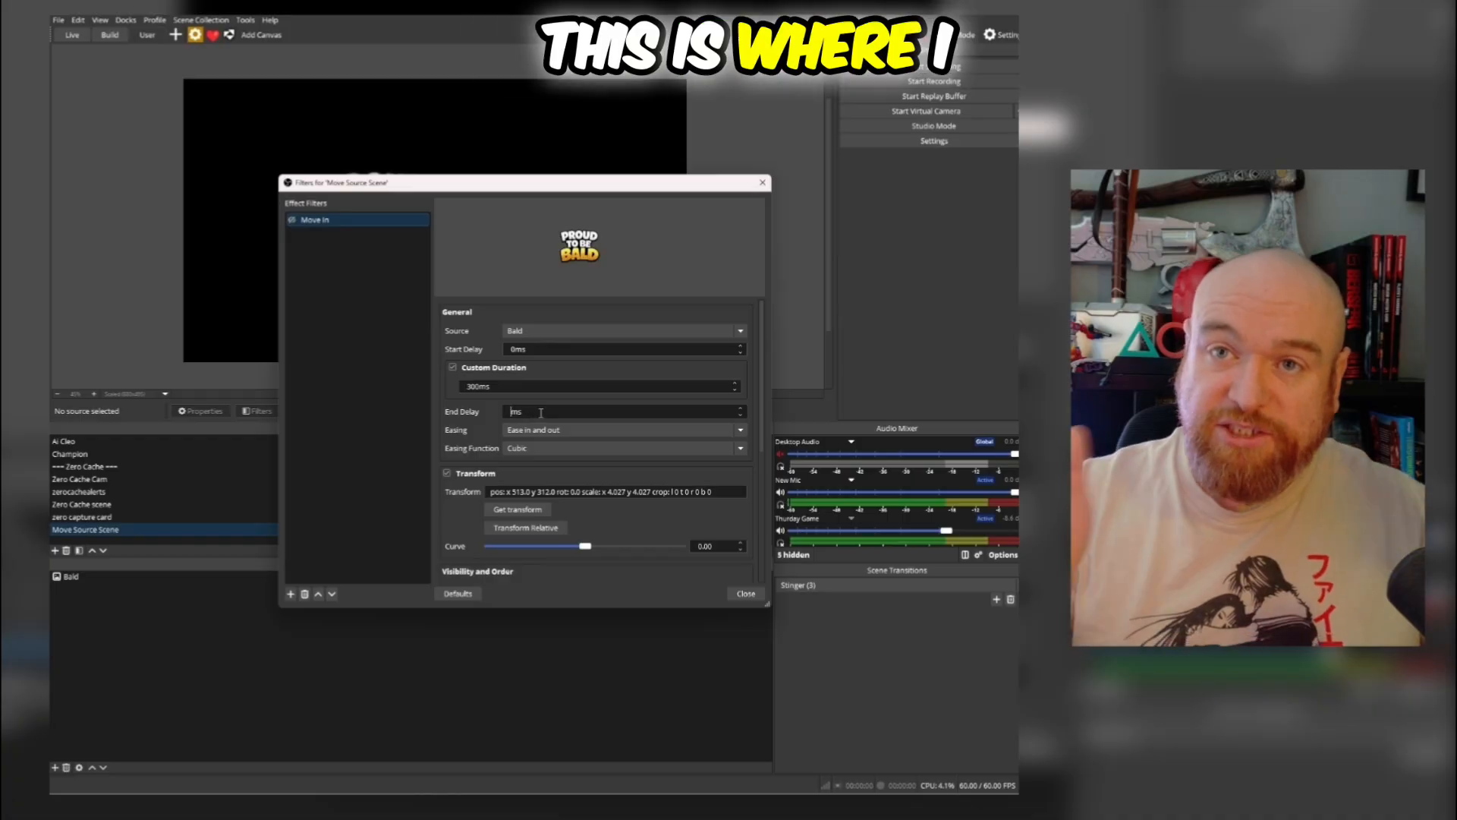
pyautogui.write('10000')
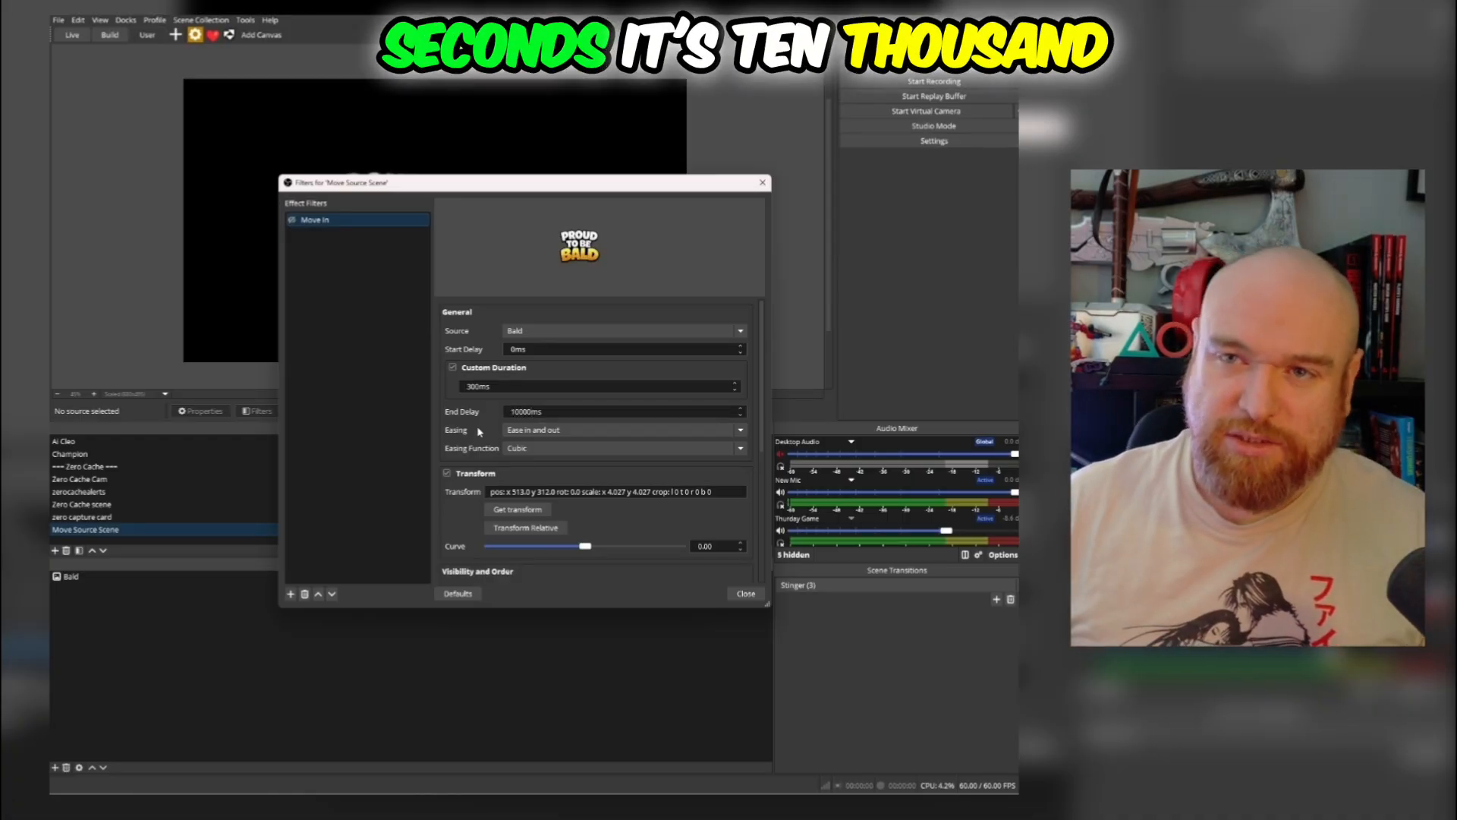
# Step: Duplicate the Move In filter under the name Move Out
pyautogui.rightClick(351, 223)
pyautogui.click(368, 245)
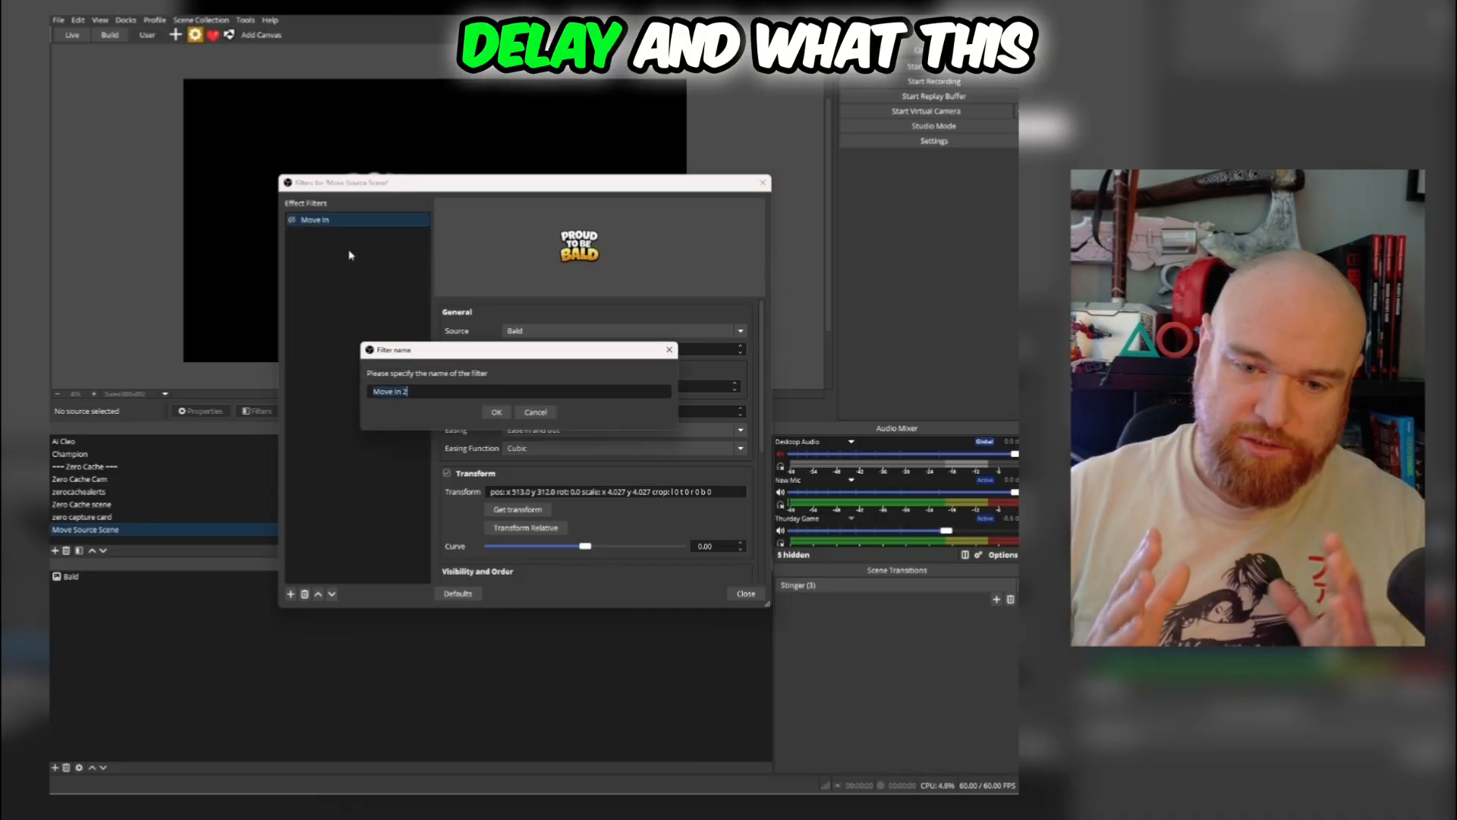
pyautogui.click(447, 389)
pyautogui.press('BackSpace')
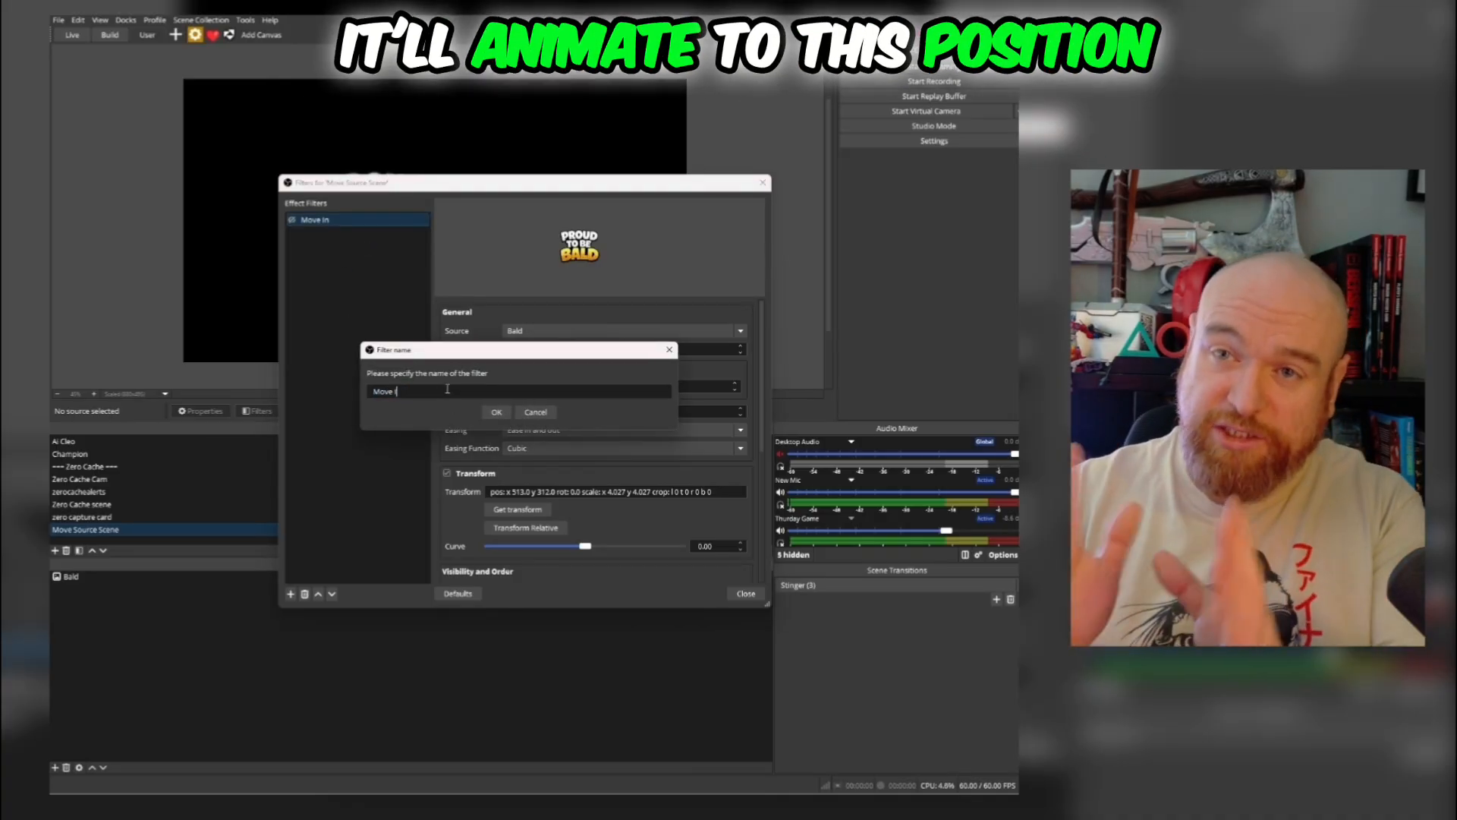
pyautogui.write('Out')
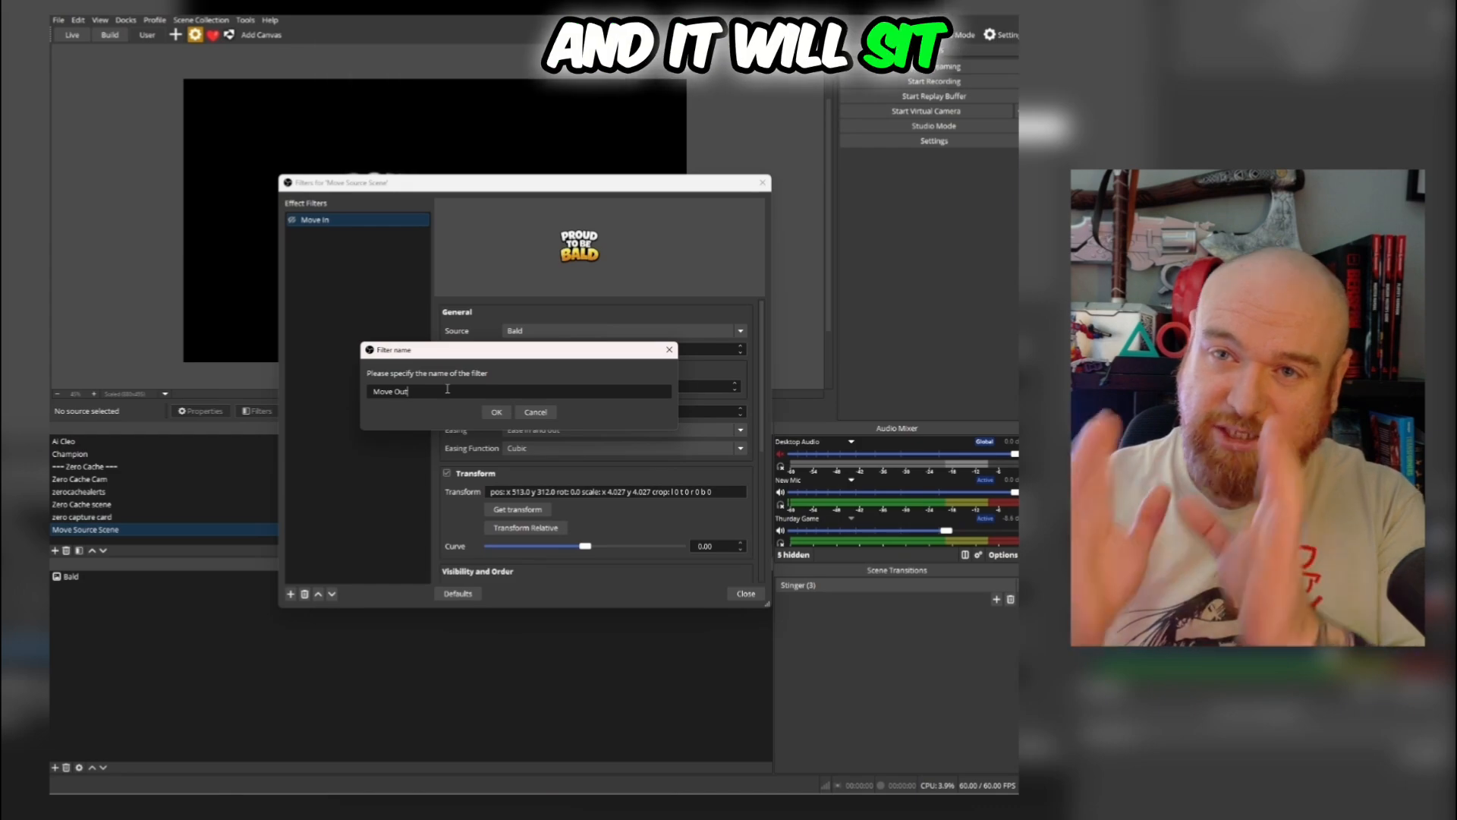
pyautogui.click(497, 413)
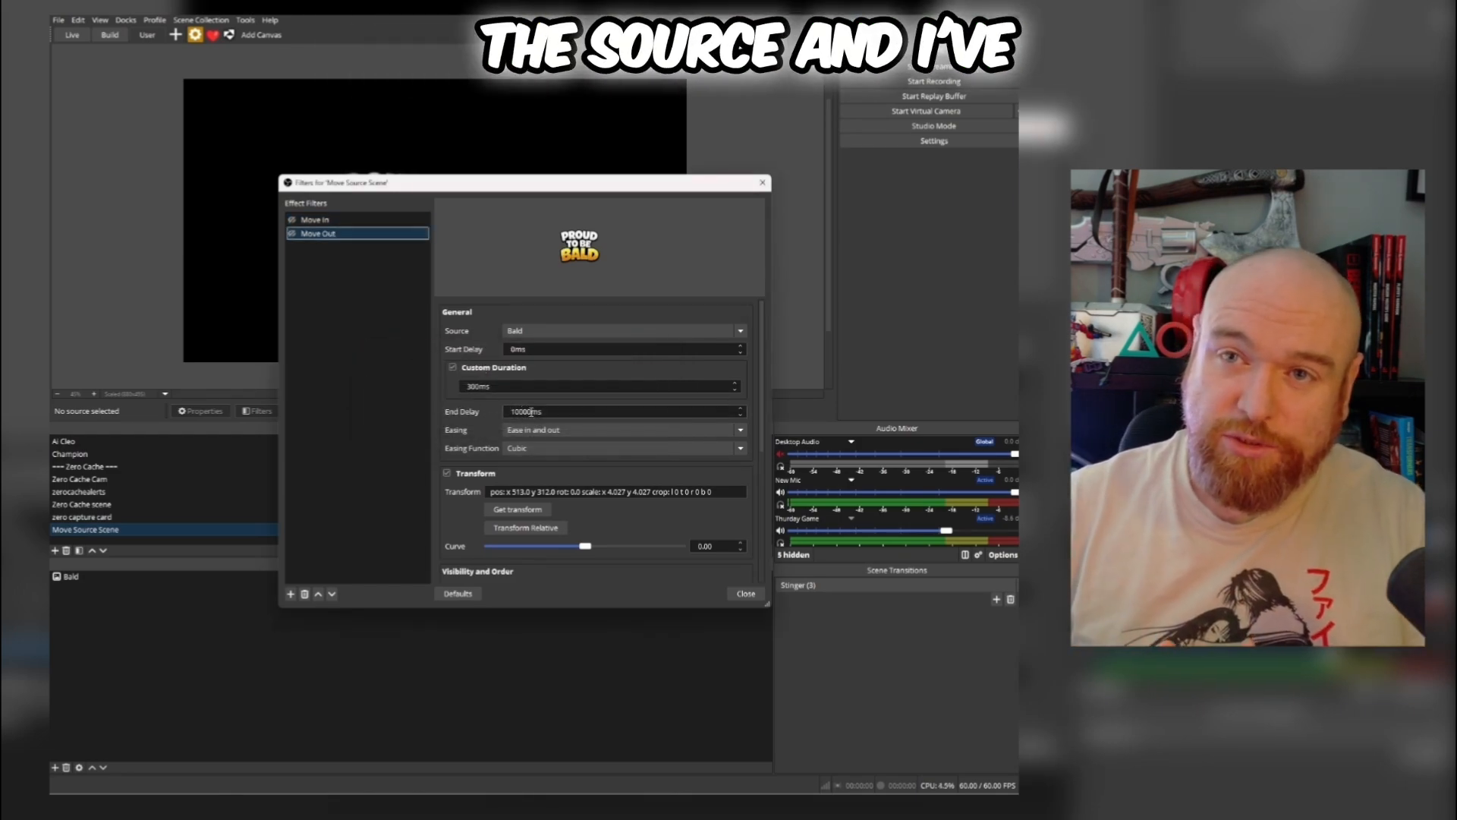
# Step: Set the Move Out filter's end delay to 100 ms
pyautogui.moveTo(516, 411); pyautogui.dragTo(507, 418)
pyautogui.press('BackSpace')
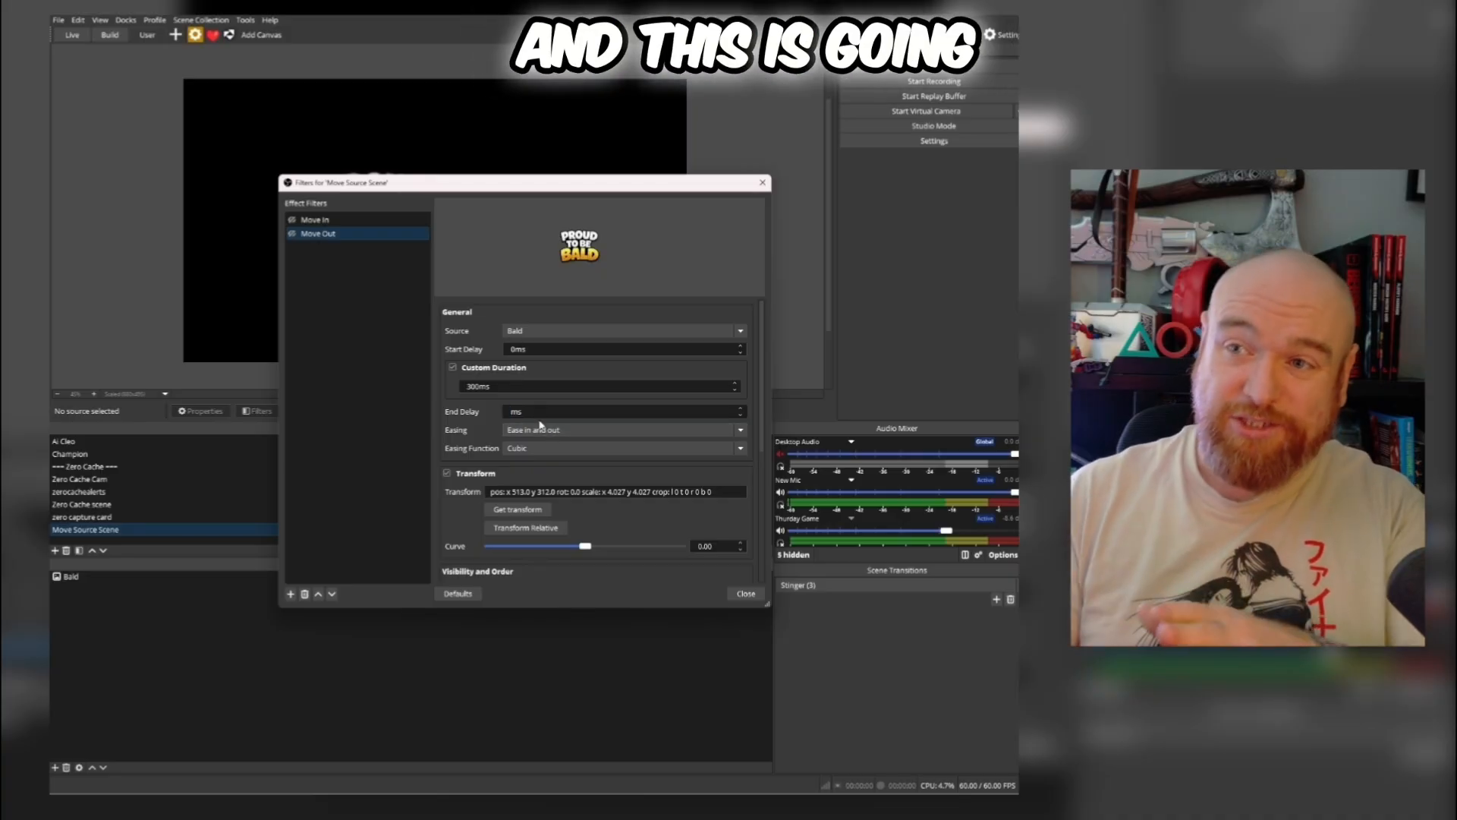
pyautogui.write('100')
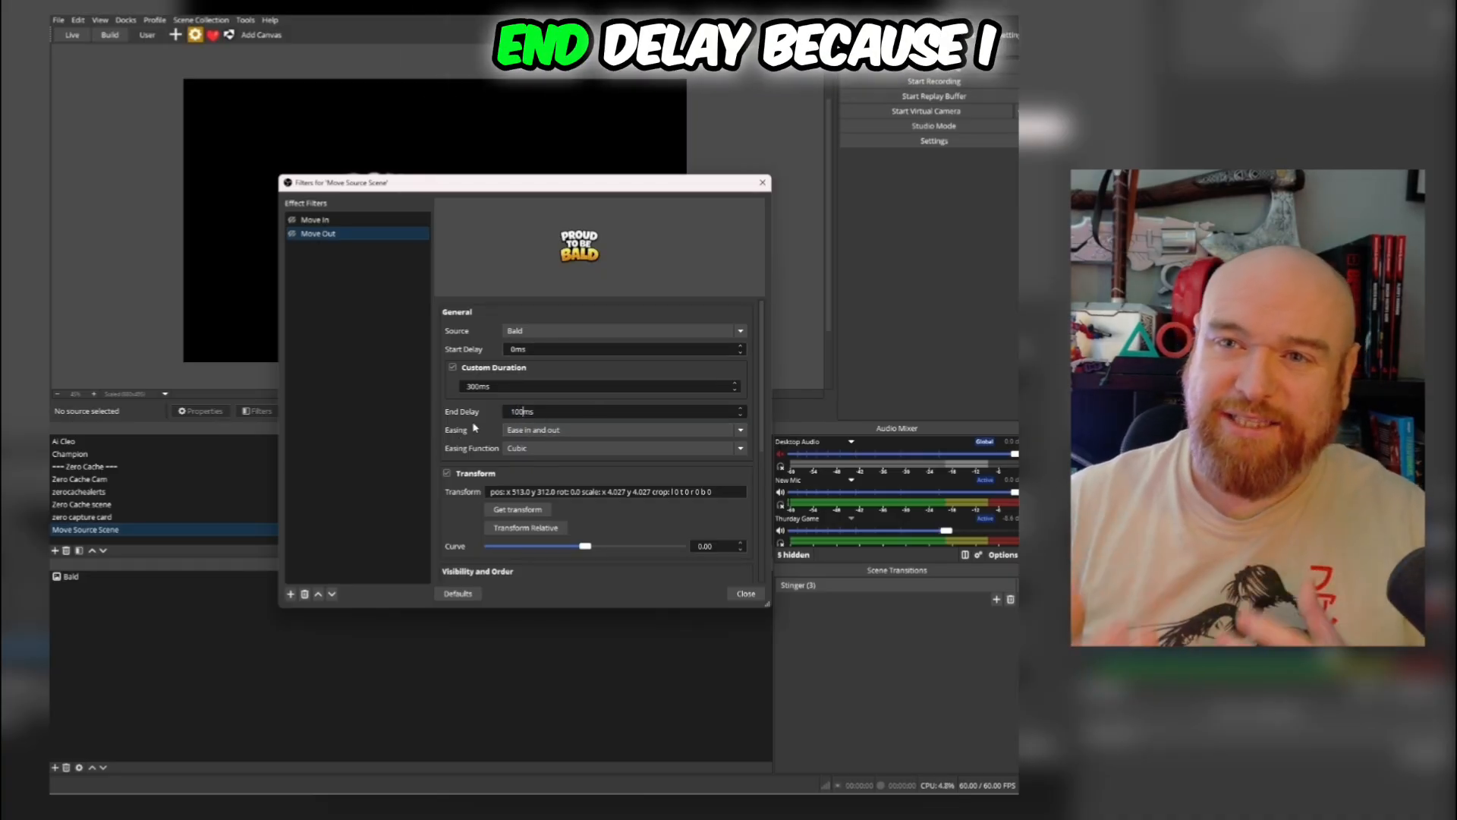
# Step: Move the Bald image off the canvas's left edge to about x -601, y 323 and capture its transform in the Move Out filter
pyautogui.click(474, 426)
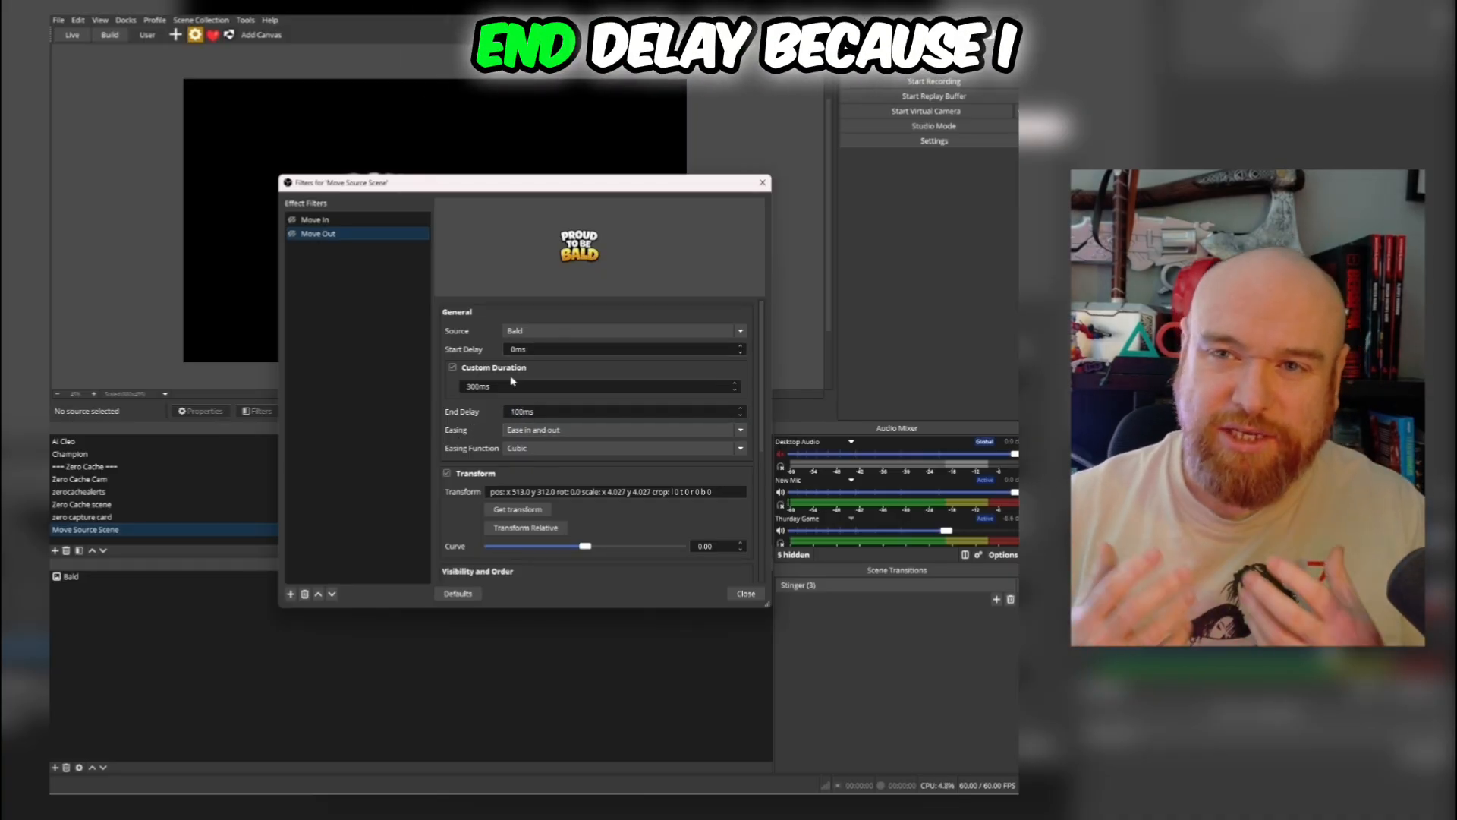
pyautogui.click(335, 233)
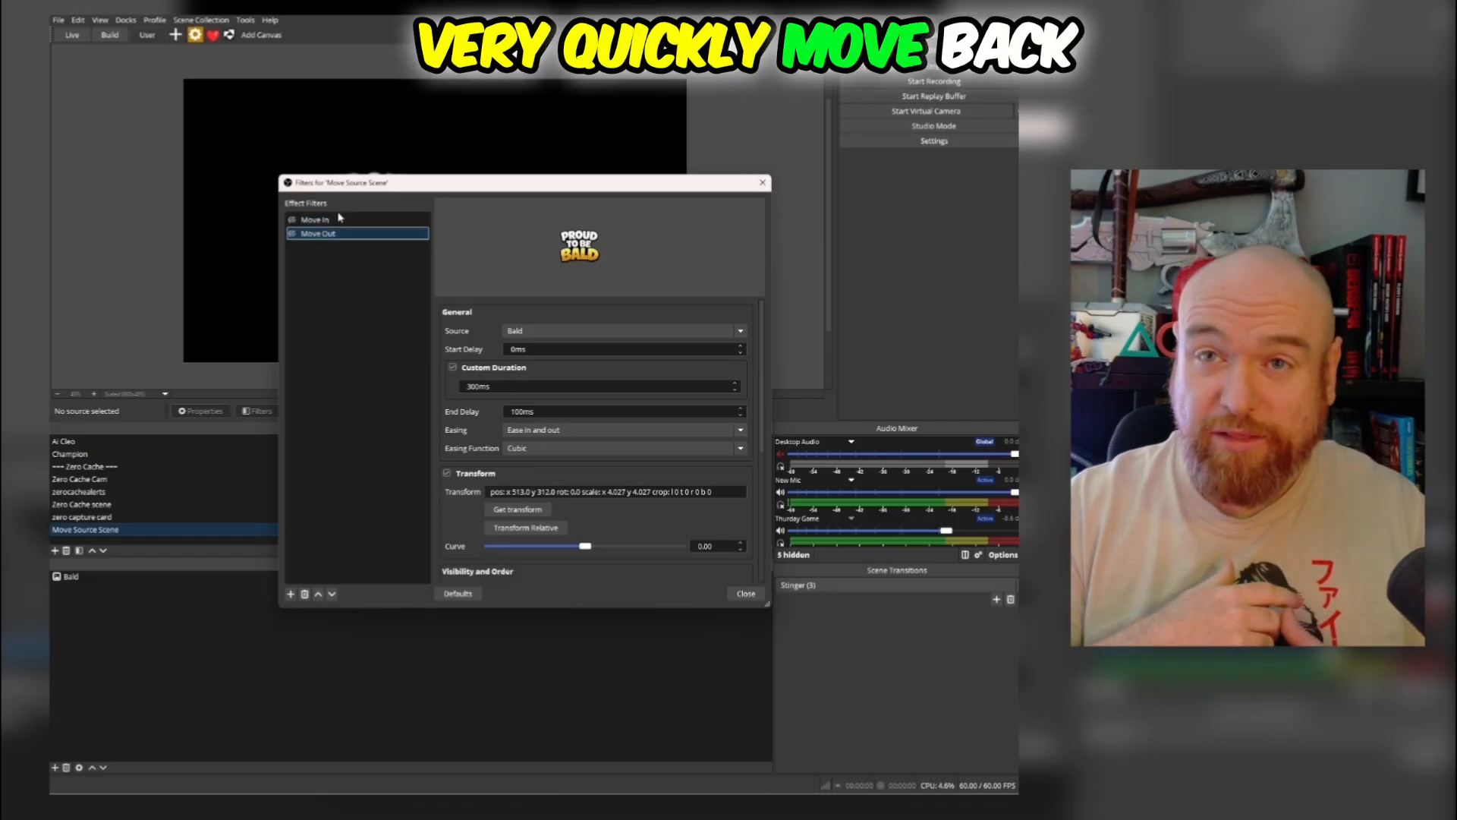
pyautogui.click(338, 222)
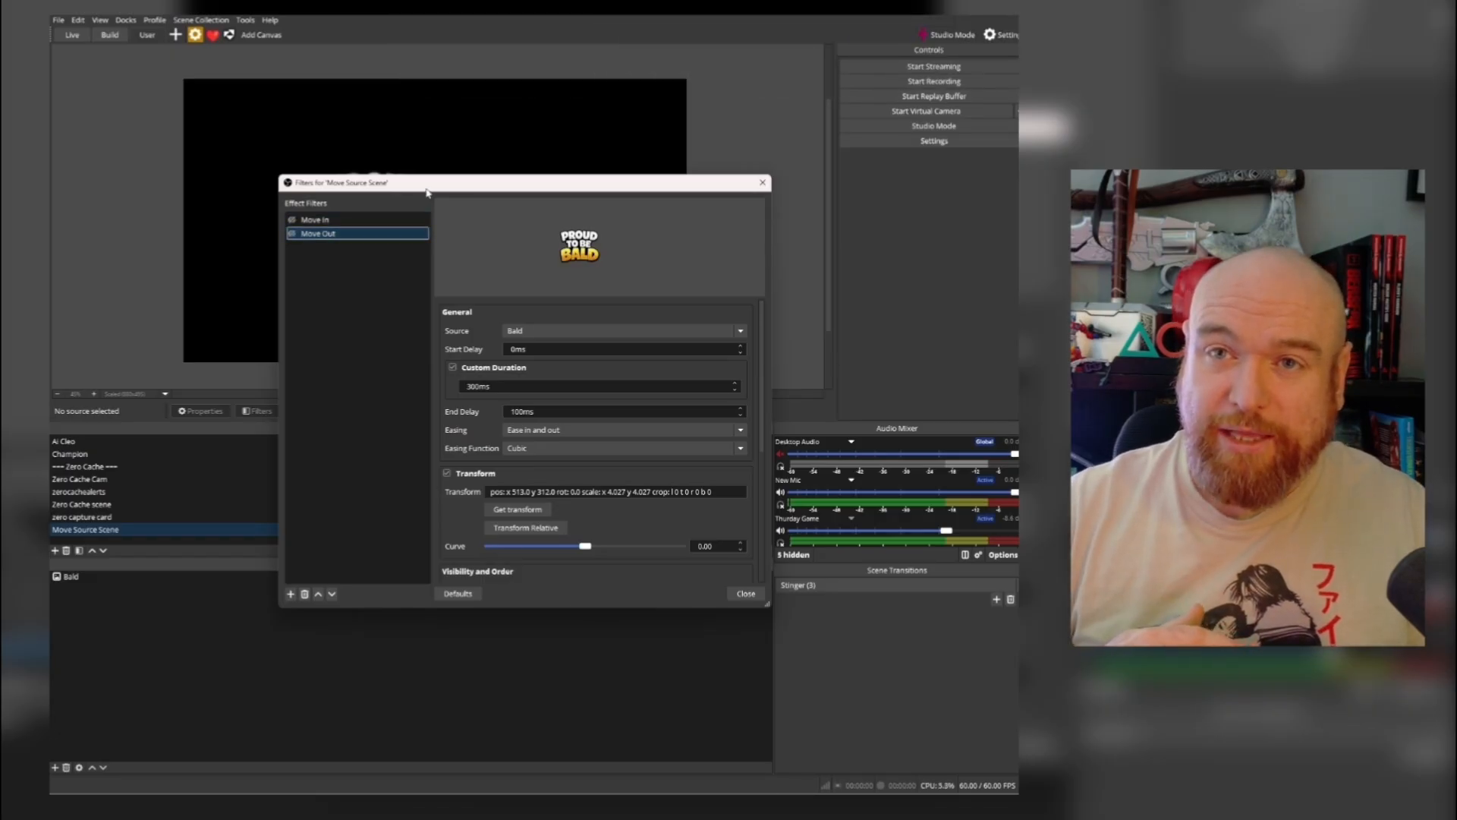
pyautogui.moveTo(427, 193); pyautogui.dragTo(522, 331)
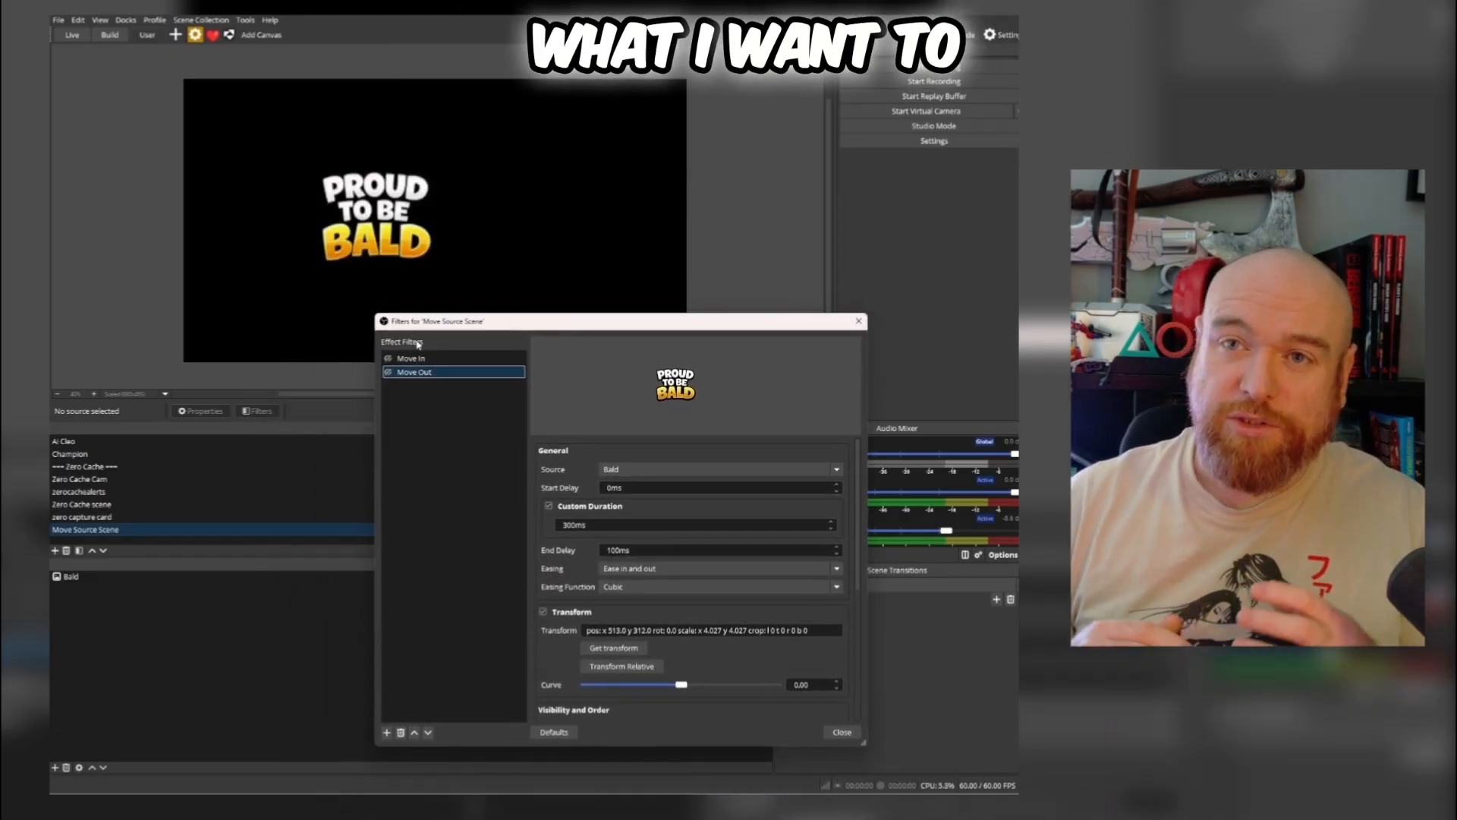
pyautogui.click(401, 210)
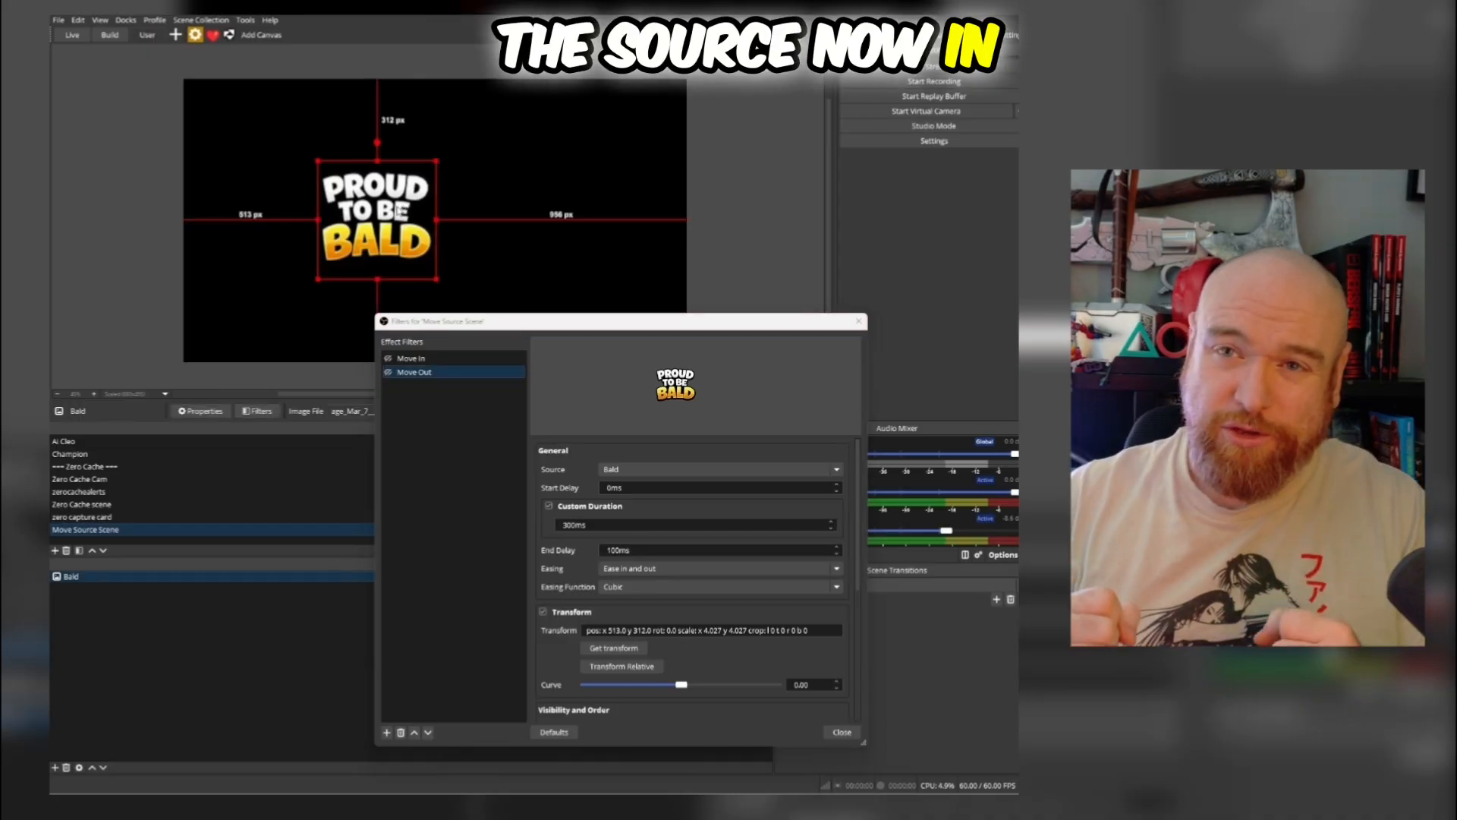
pyautogui.moveTo(398, 212); pyautogui.dragTo(118, 212)
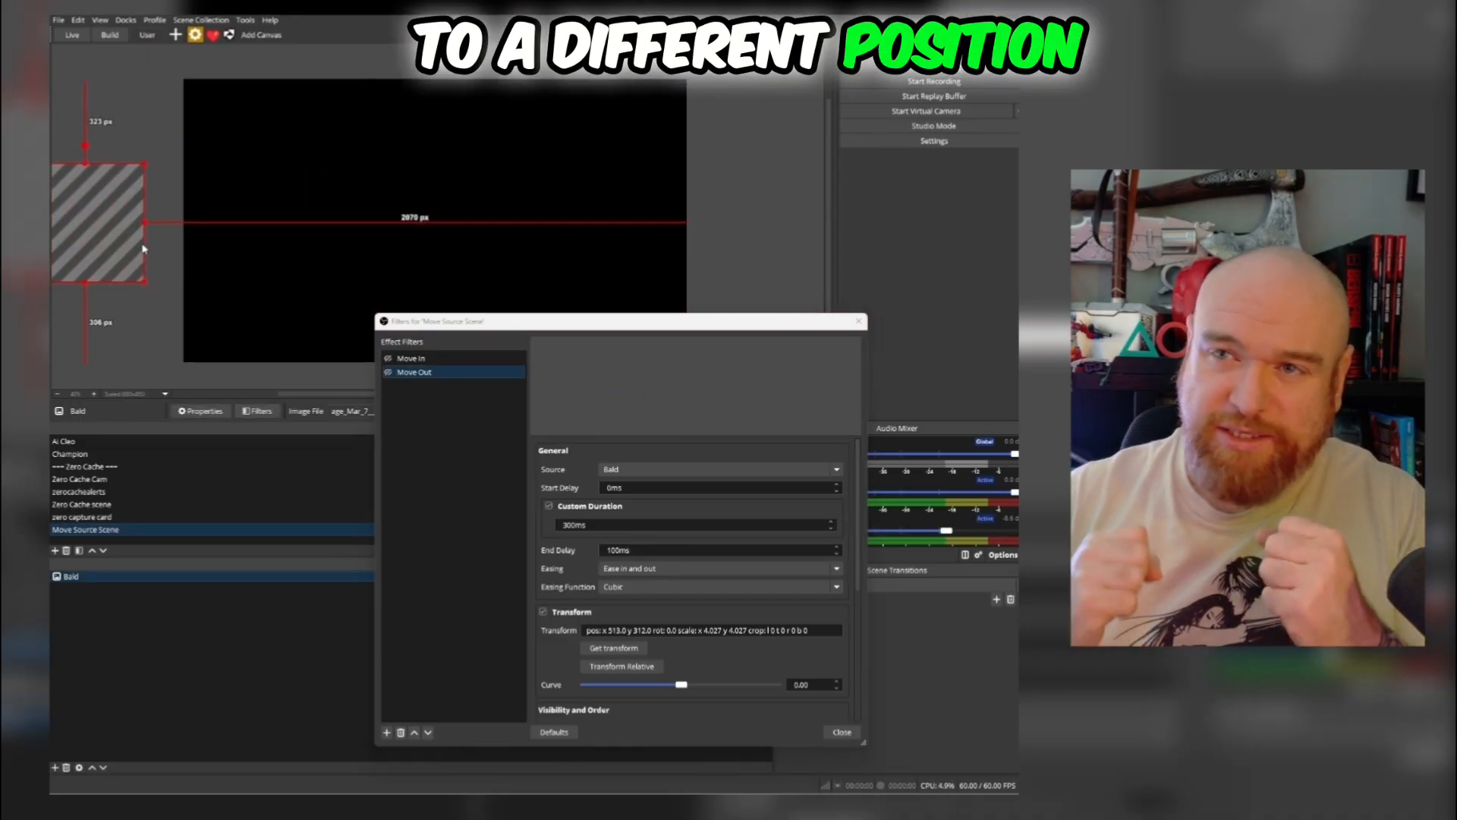
pyautogui.scroll(-1, 613, 518)
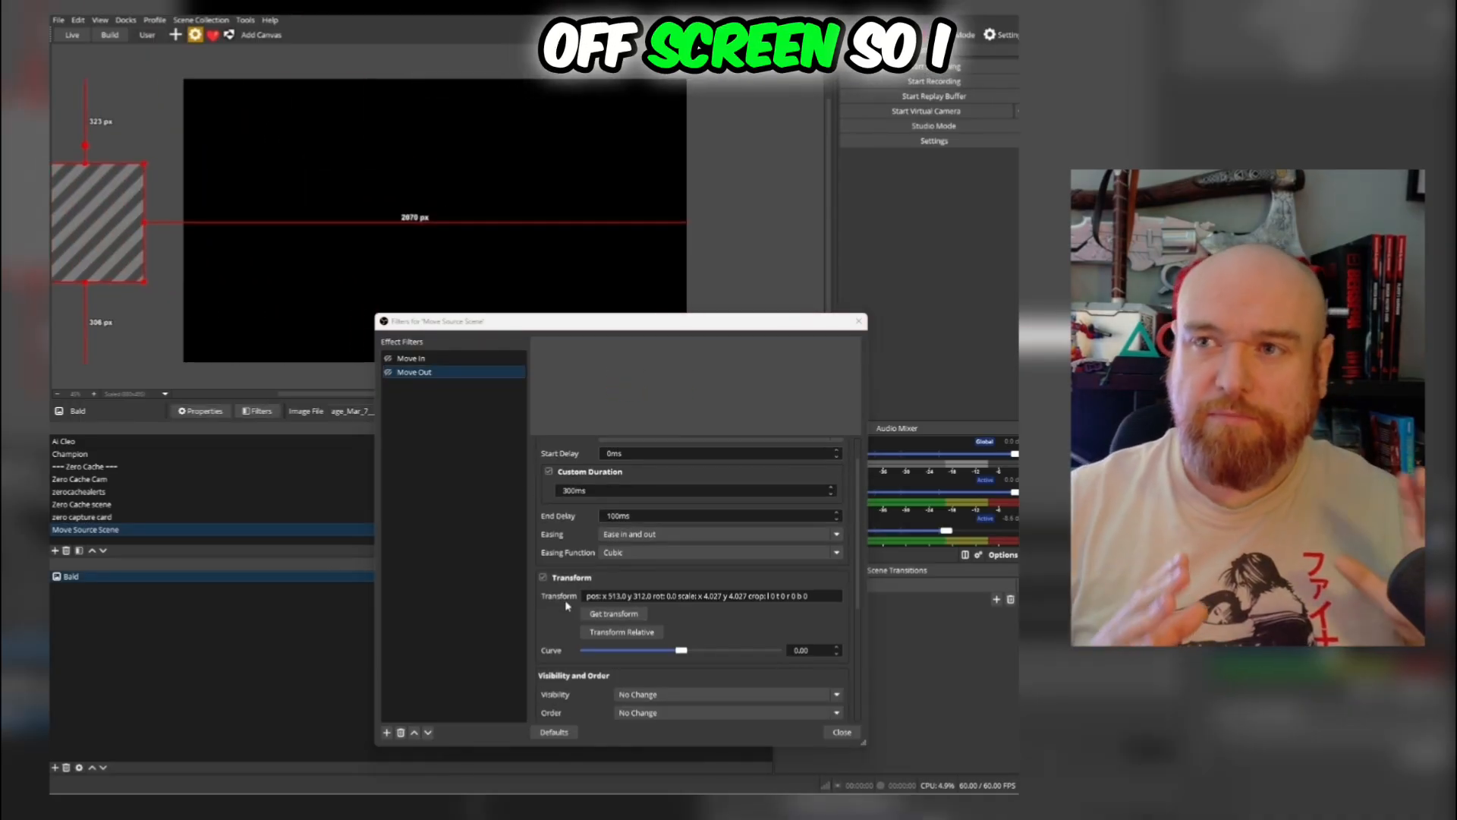
pyautogui.click(606, 616)
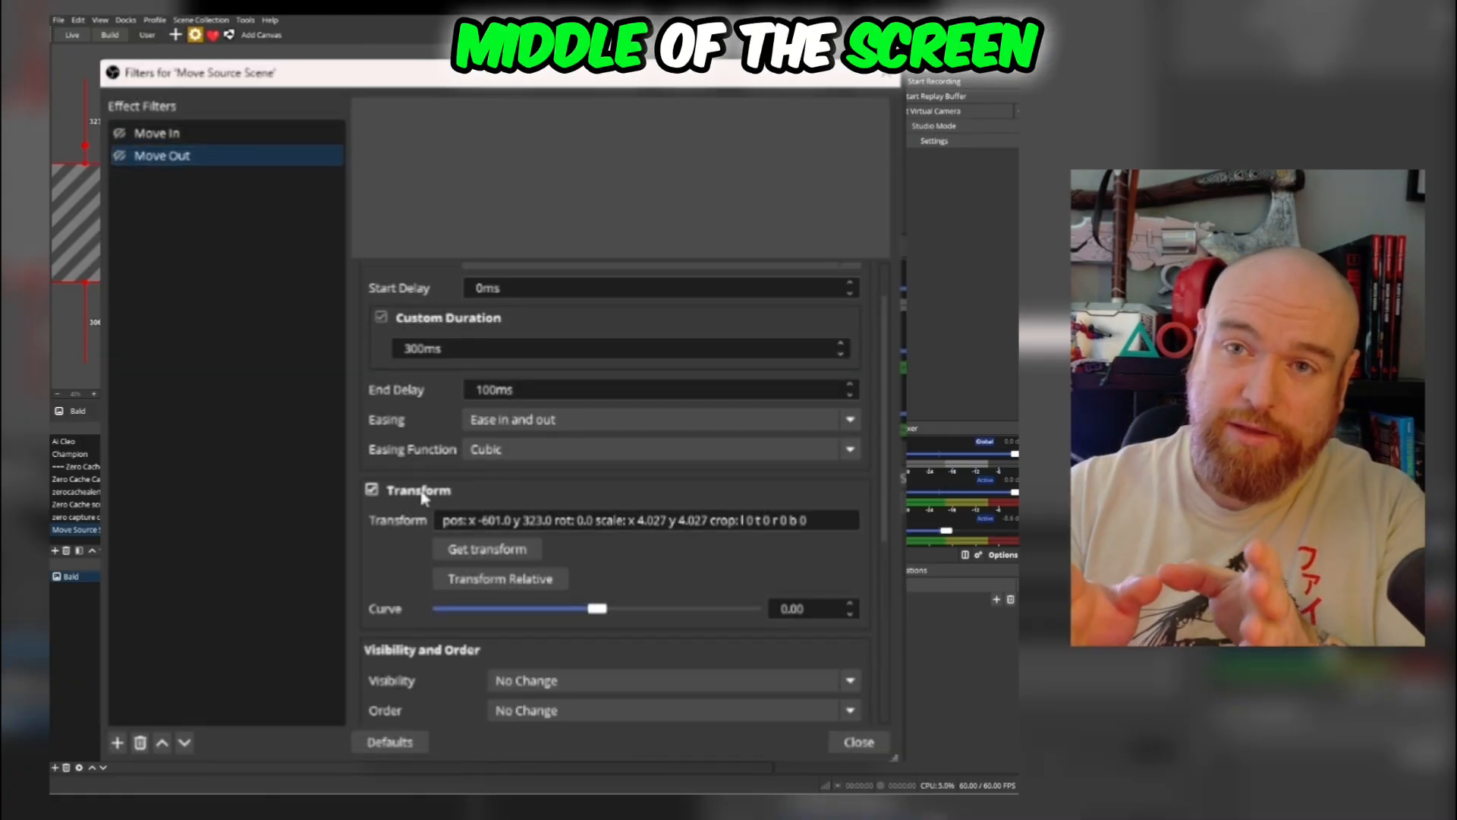
# Step: Set Move Out as the Move In filter's next move
pyautogui.click(207, 134)
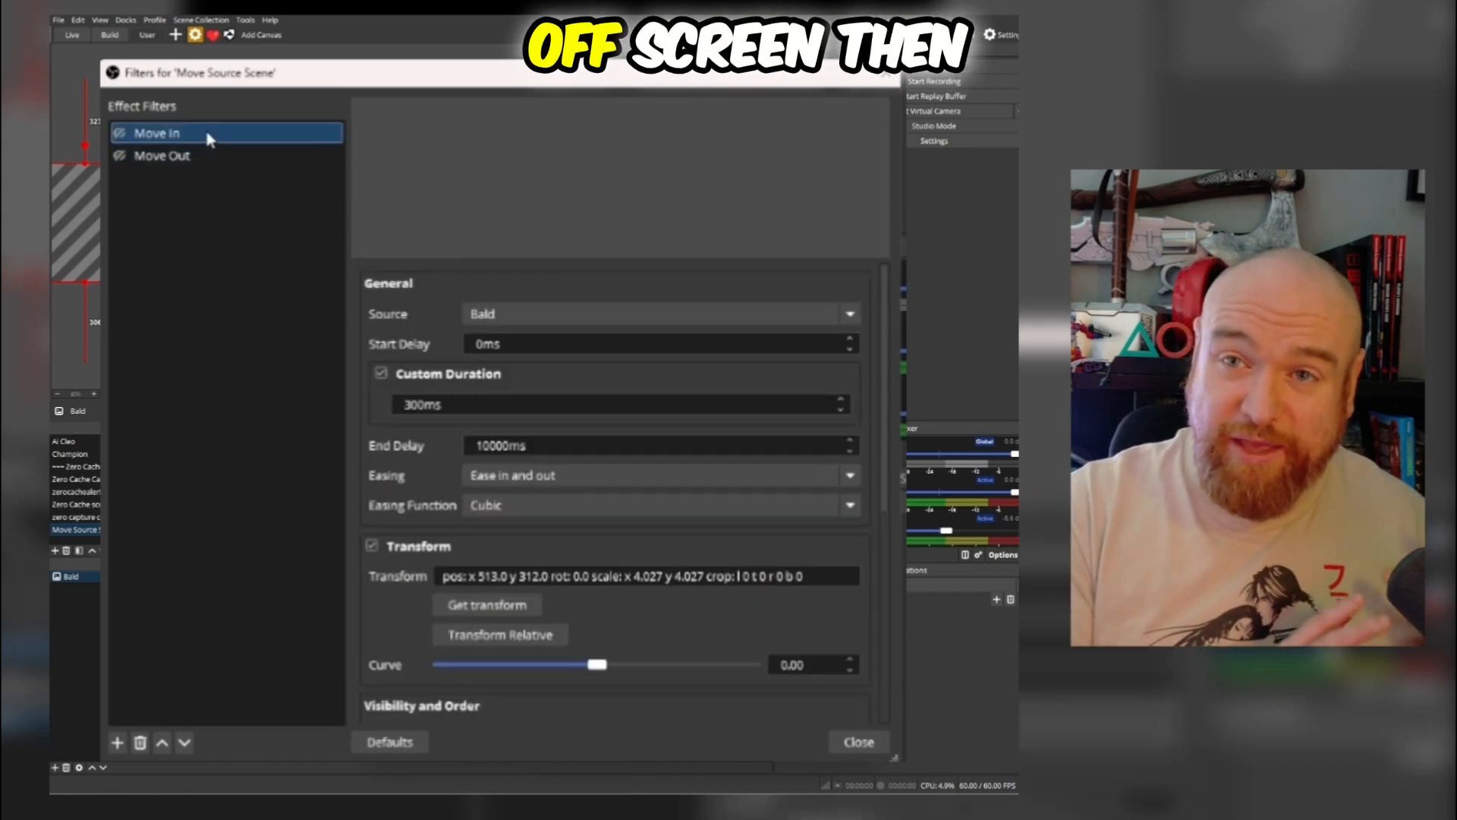
pyautogui.scroll(-5, 425, 522)
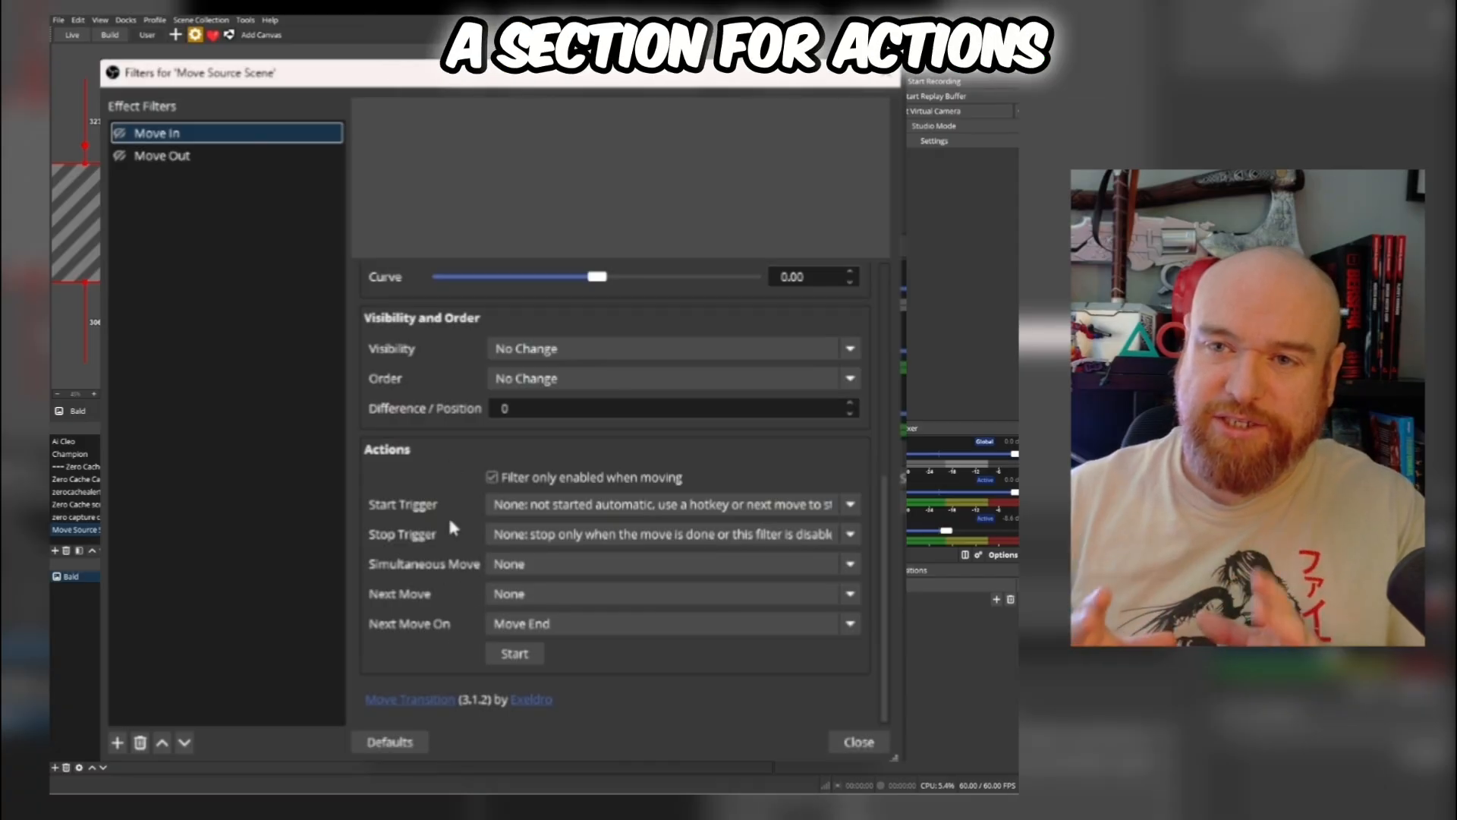
pyautogui.click(523, 597)
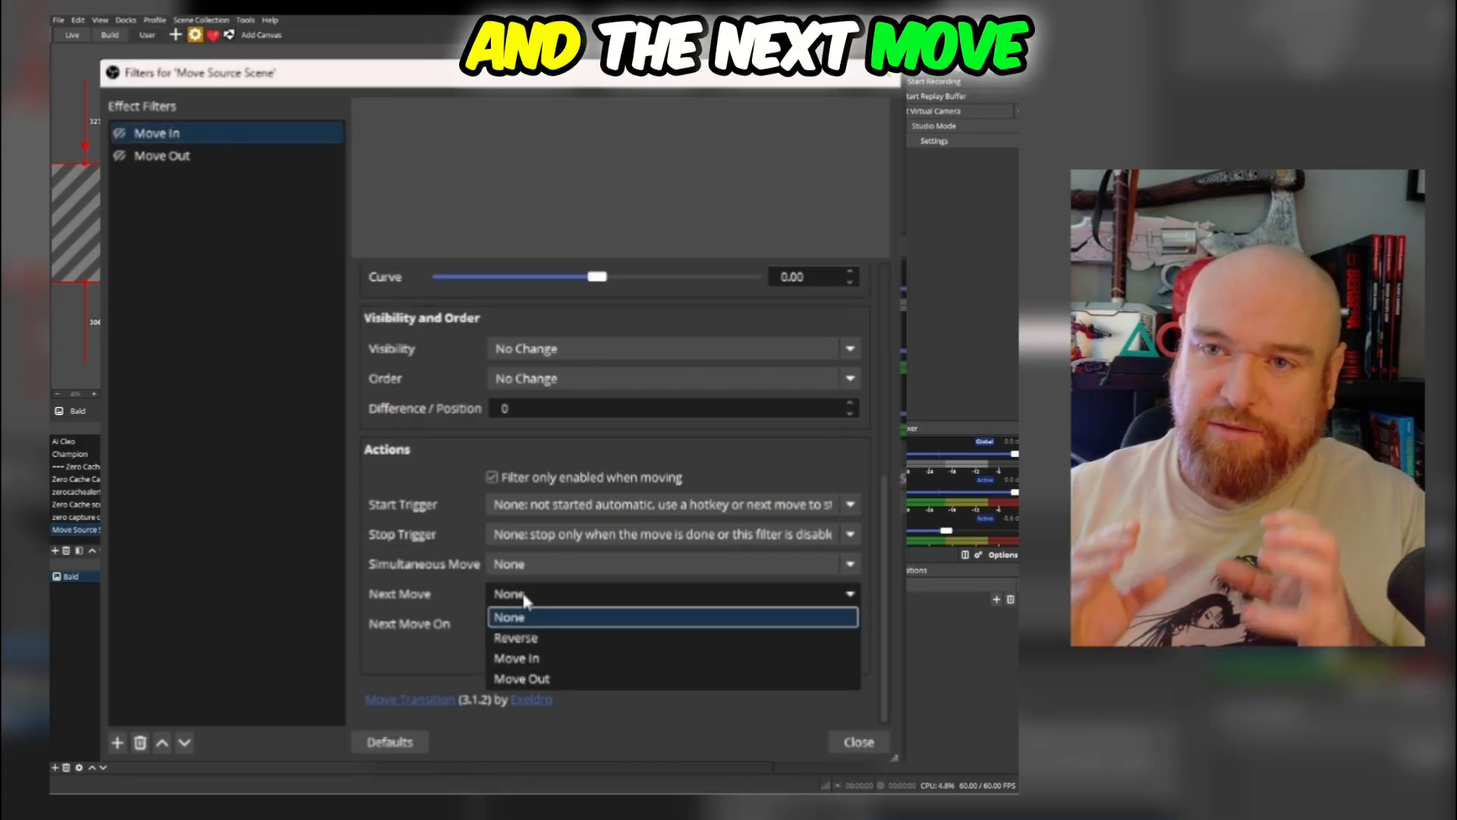
pyautogui.click(525, 680)
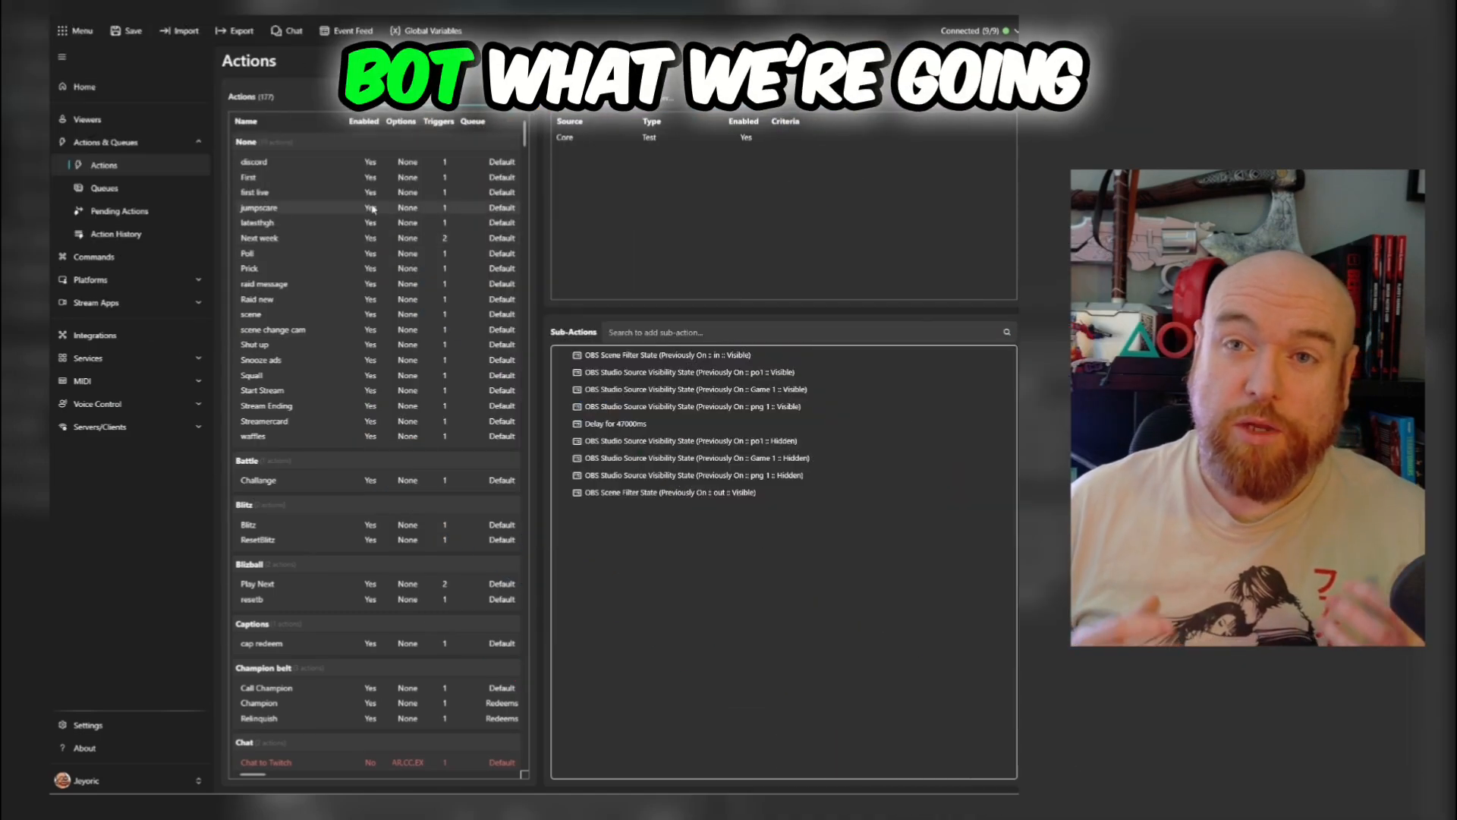
# Step: Switch to Streamer.bot and add an action named Bald Move Source in the Default queue
pyautogui.click(350, 270)
pyautogui.rightClick(350, 275)
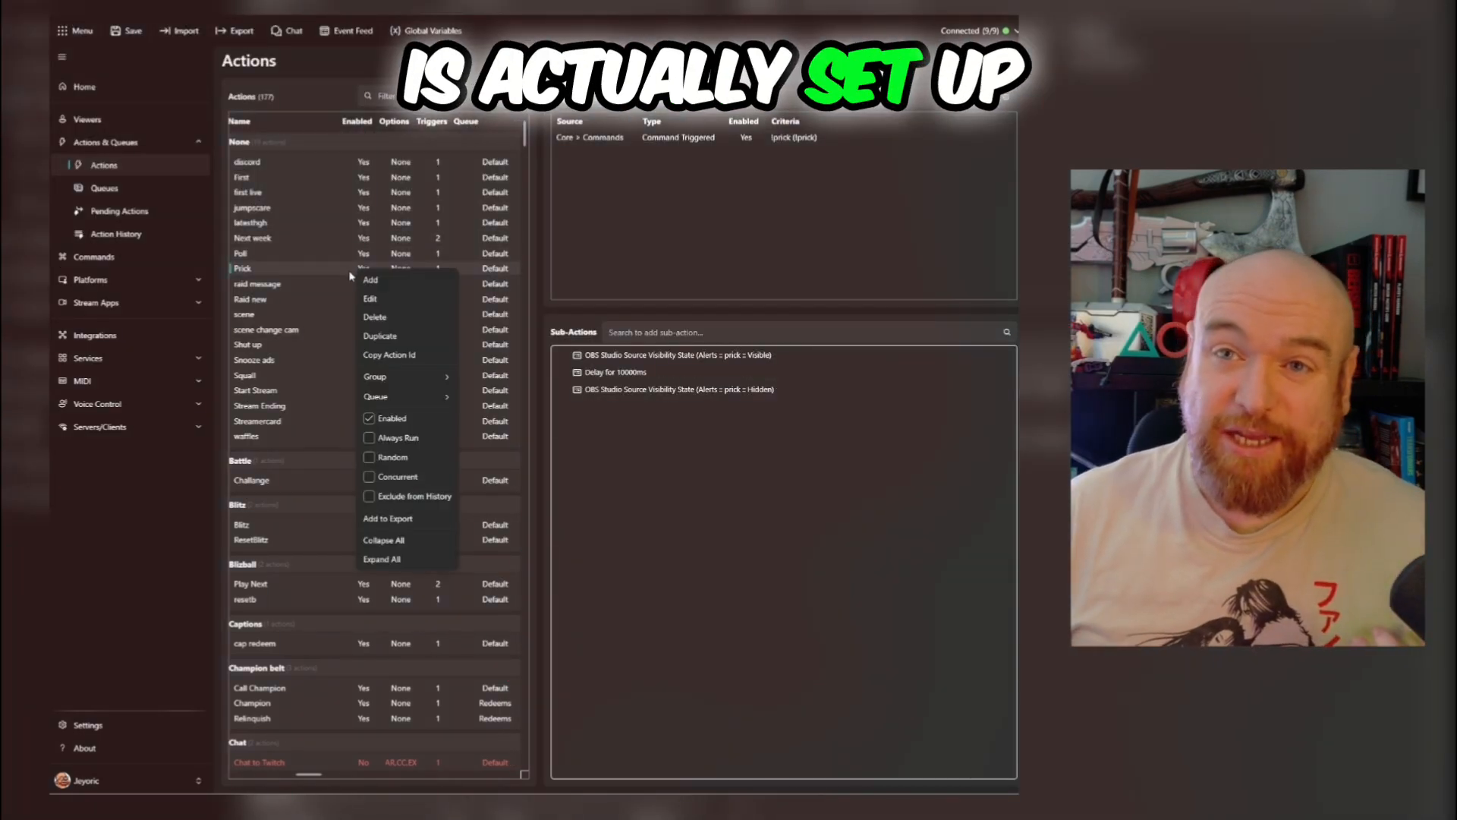
pyautogui.click(400, 282)
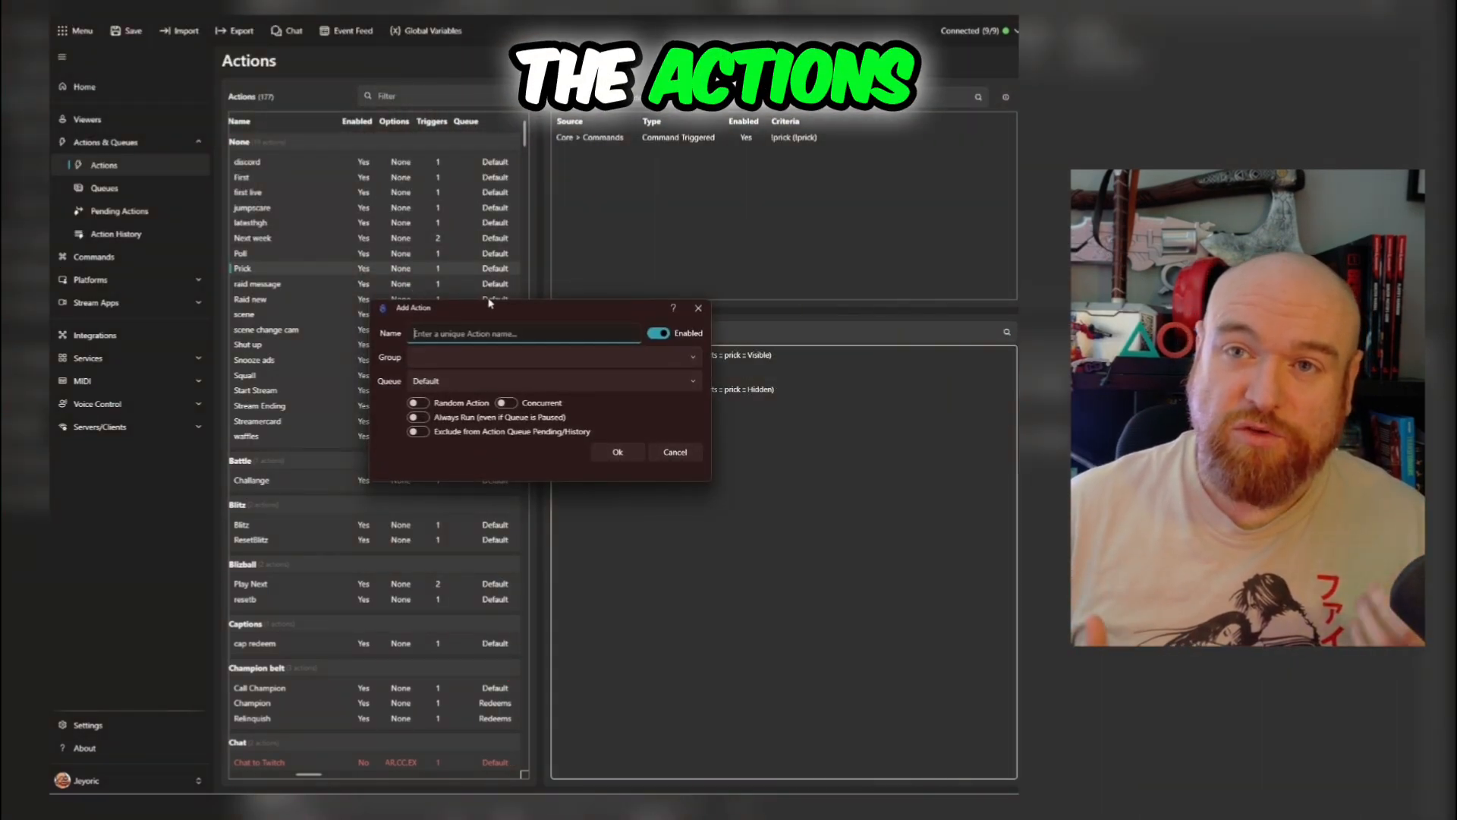
pyautogui.write('Ba')
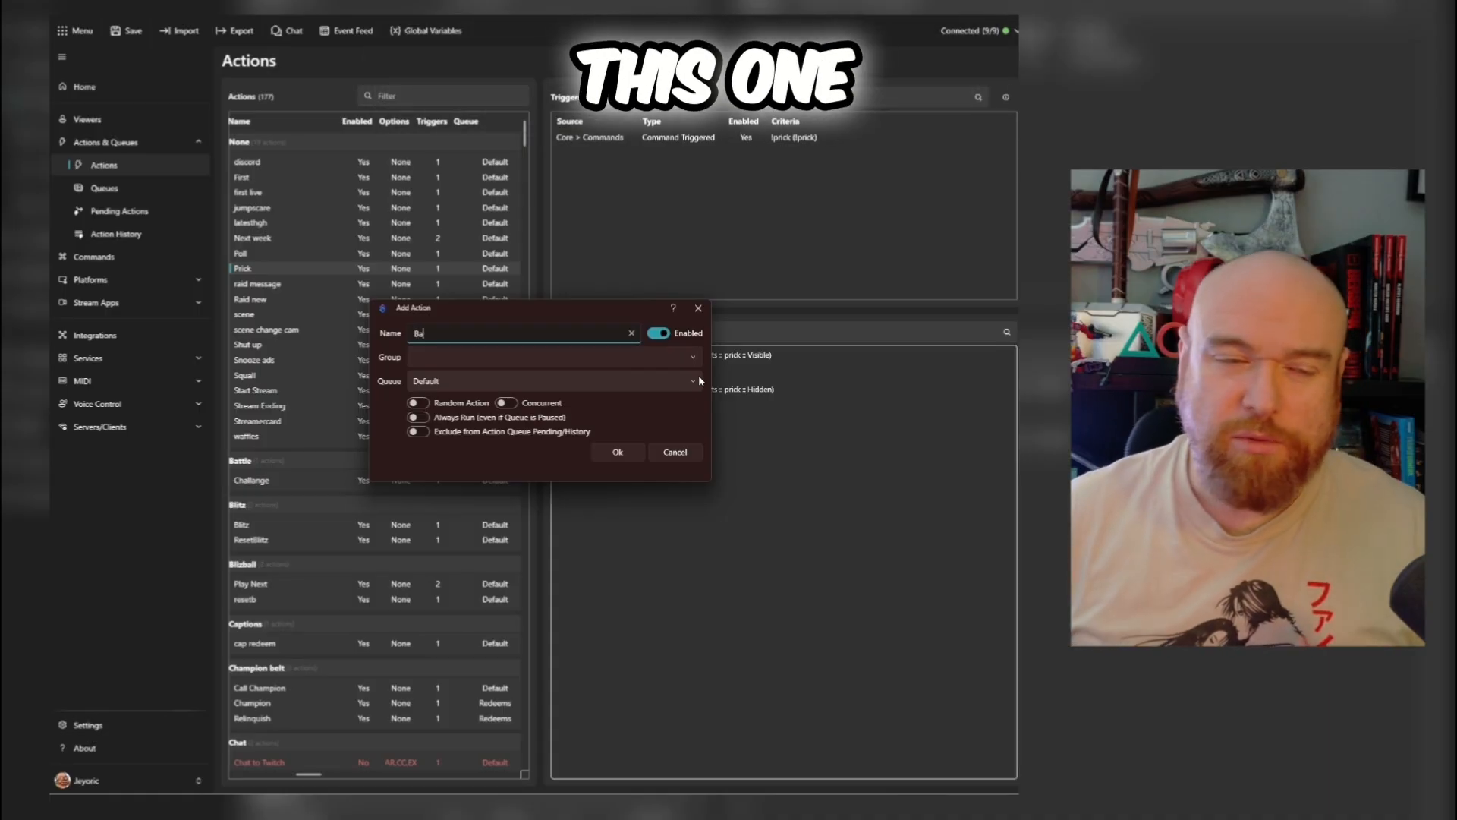
pyautogui.write('ld Move ')
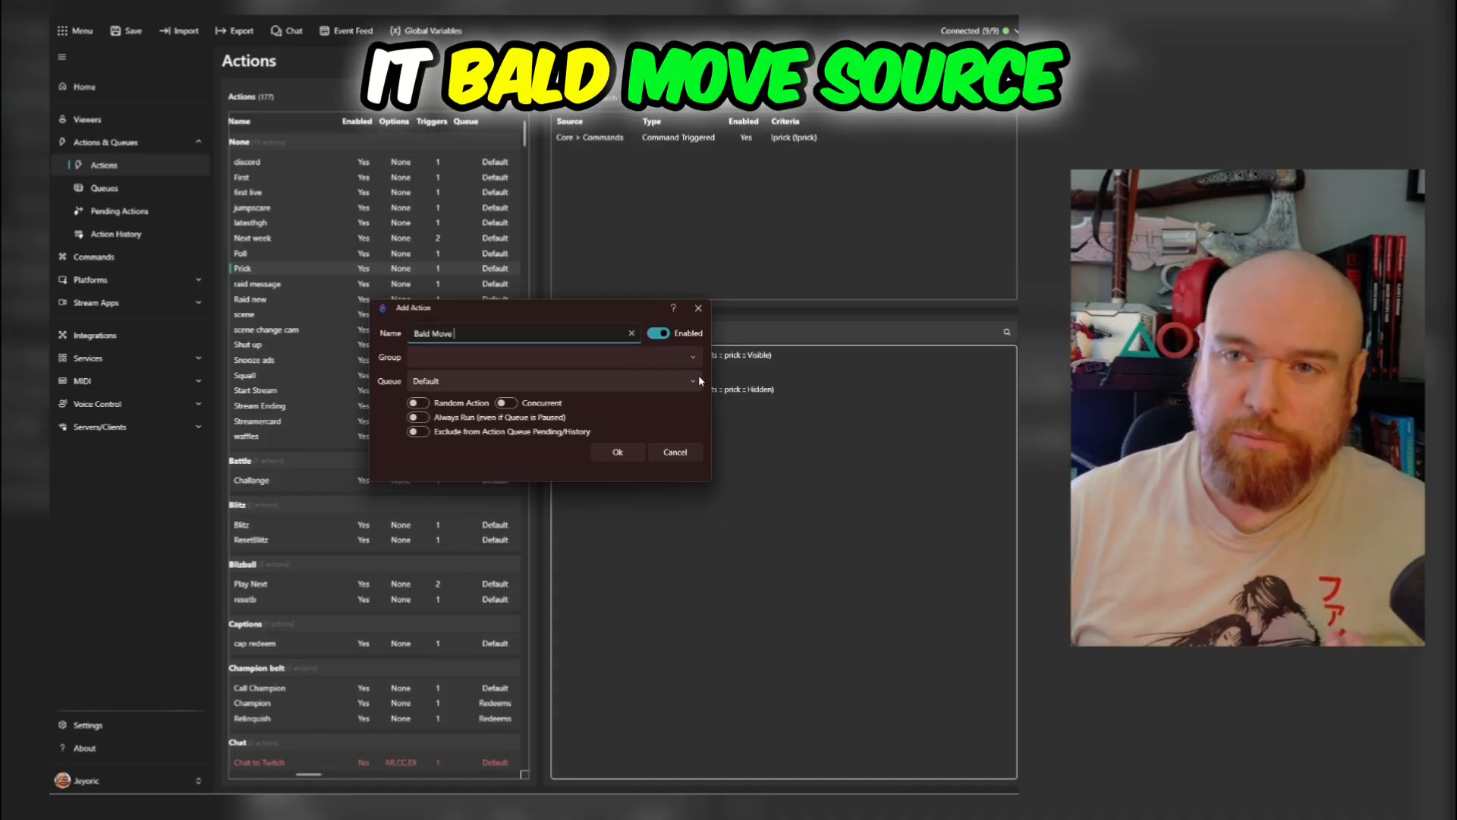
pyautogui.write('Source')
pyautogui.press('Return')
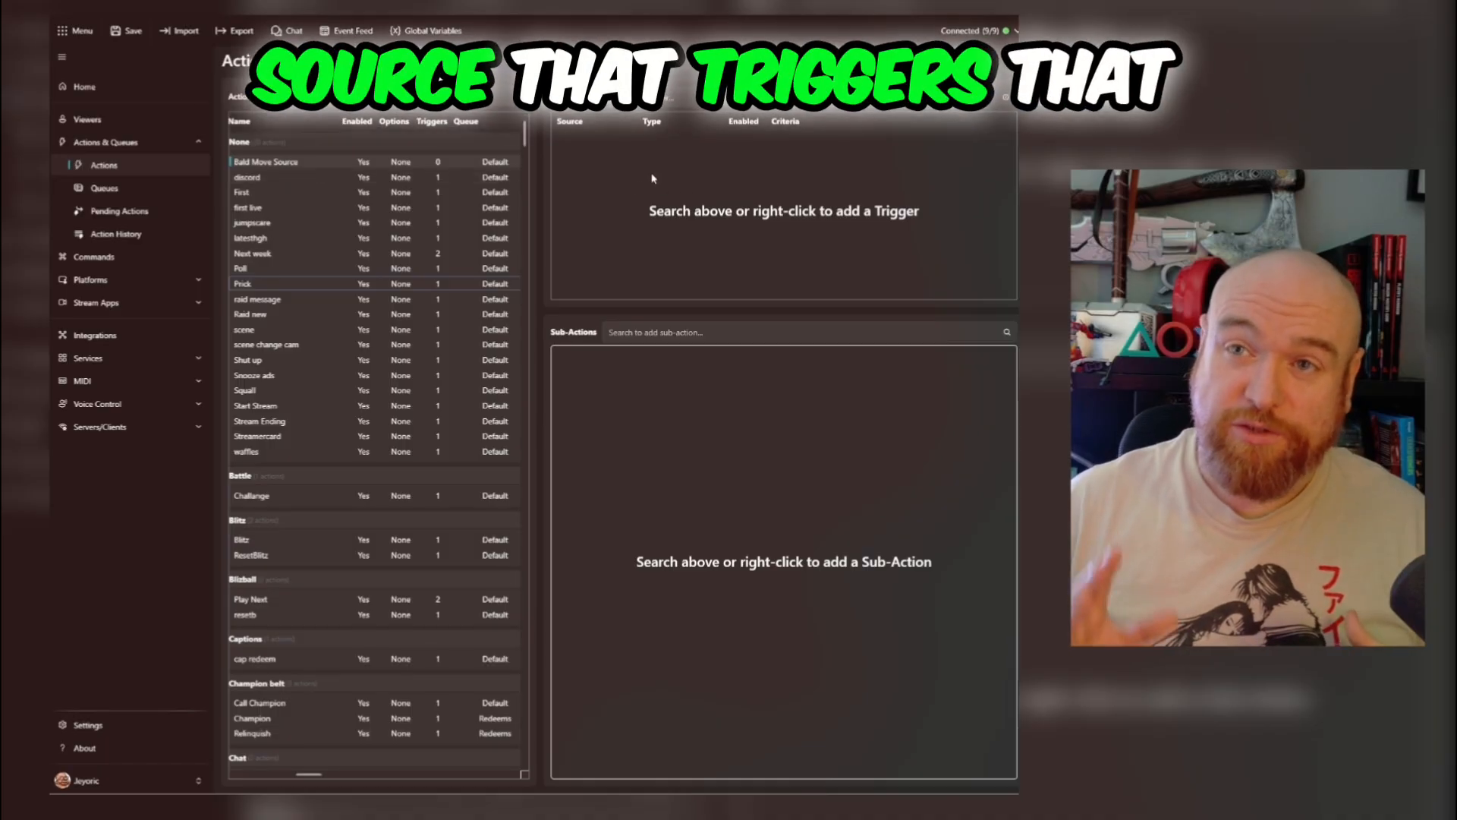
# Step: Add a core Test trigger without arguments to the Bald Move Source action
pyautogui.rightClick(640, 190)
pyautogui.moveTo(663, 300)
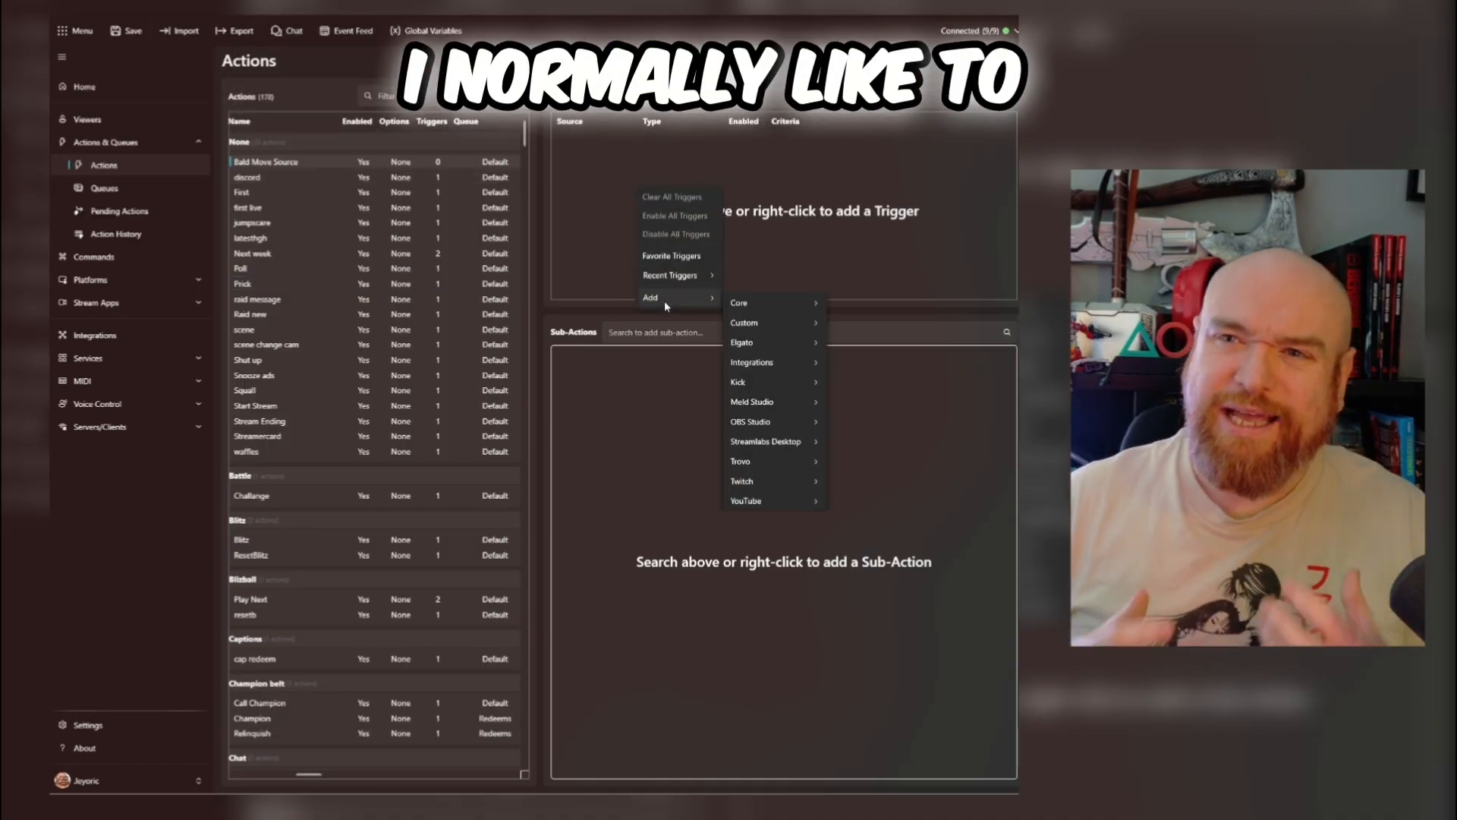
pyautogui.moveTo(767, 303)
pyautogui.click(845, 327)
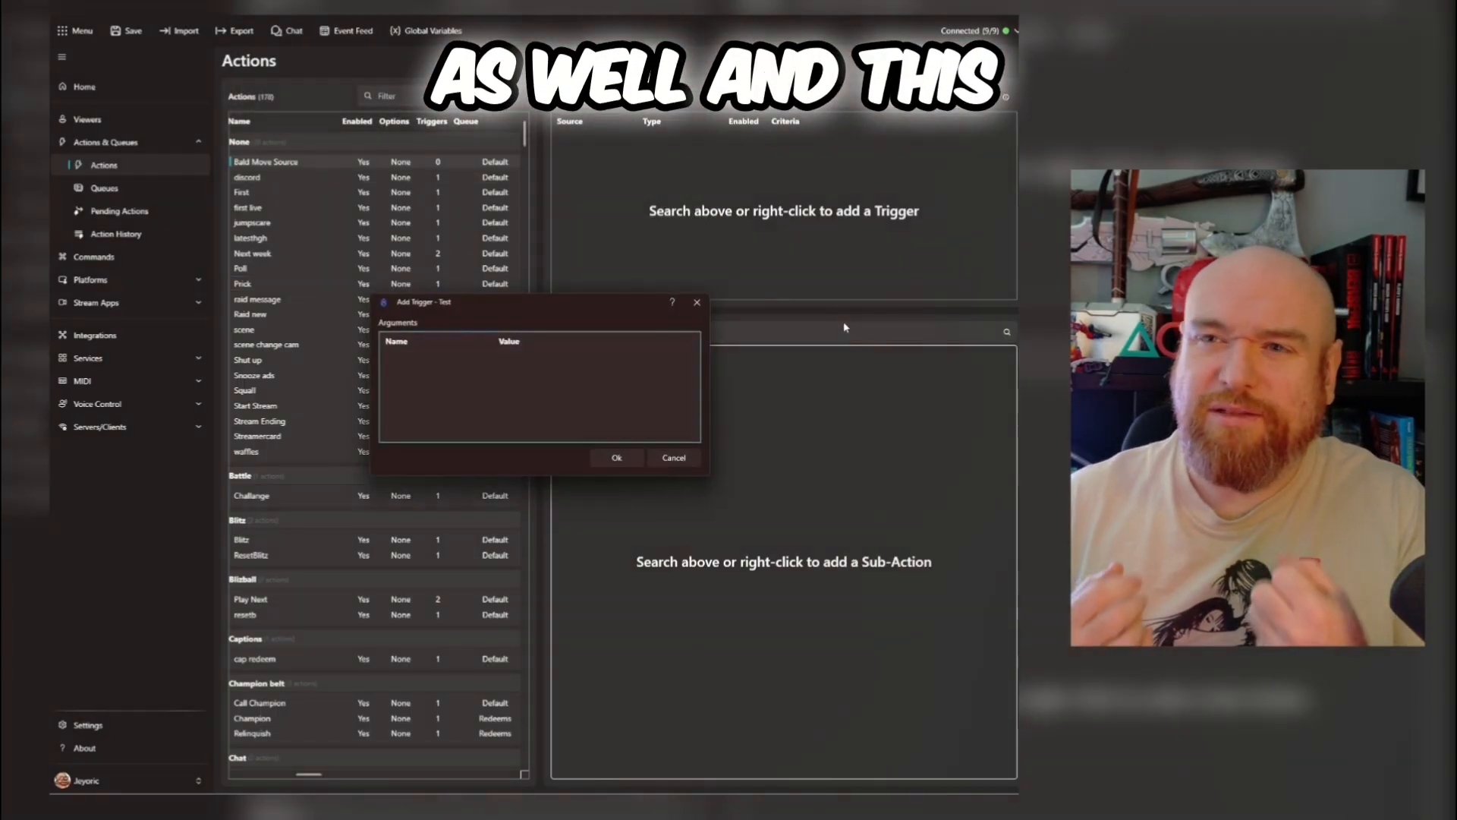
pyautogui.click(615, 457)
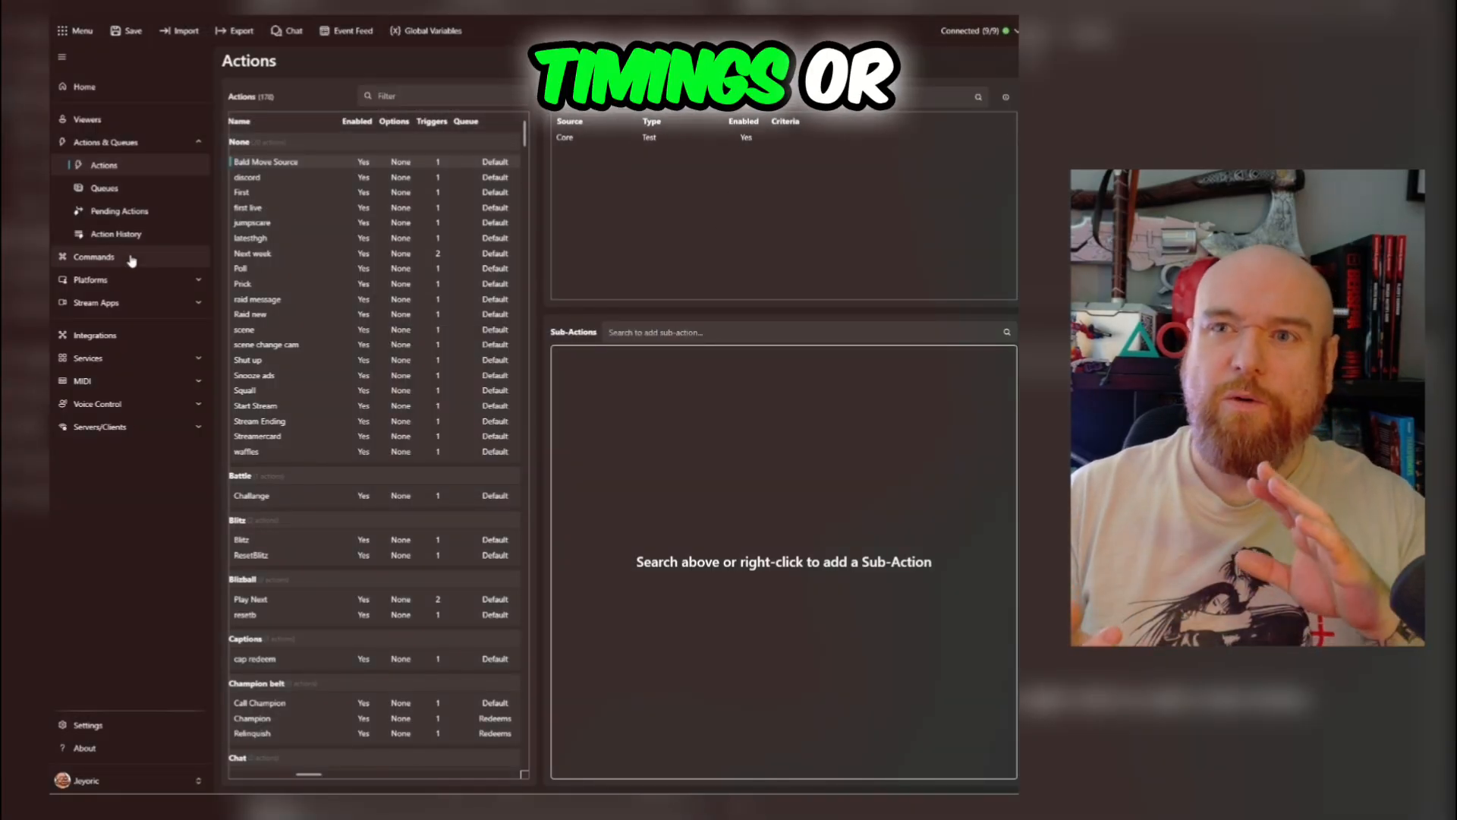
# Step: Create a chat command named !bald that responds to !bald at the start of a message
pyautogui.click(130, 259)
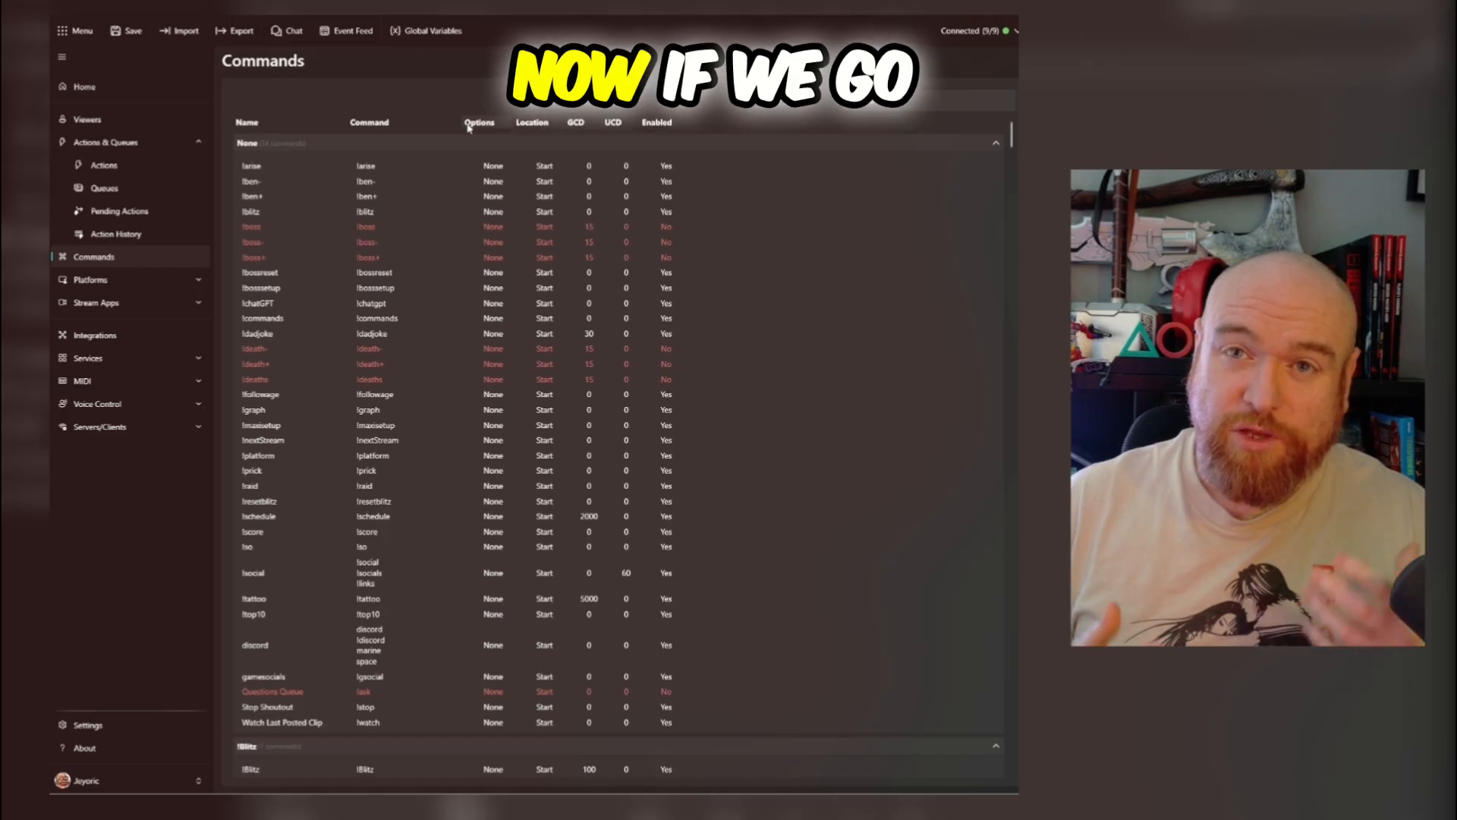
pyautogui.rightClick(605, 239)
pyautogui.click(624, 249)
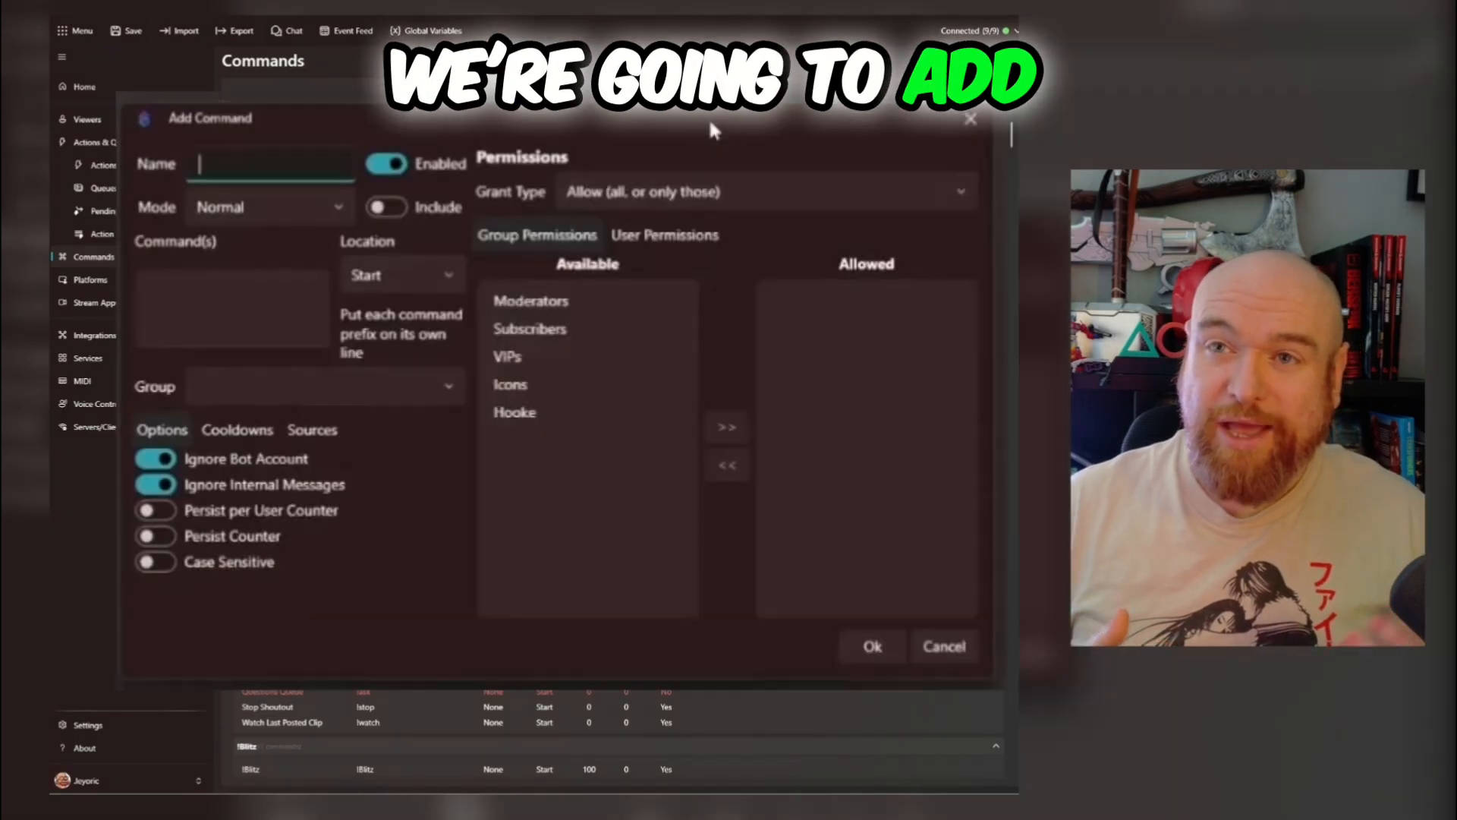
pyautogui.write('!')
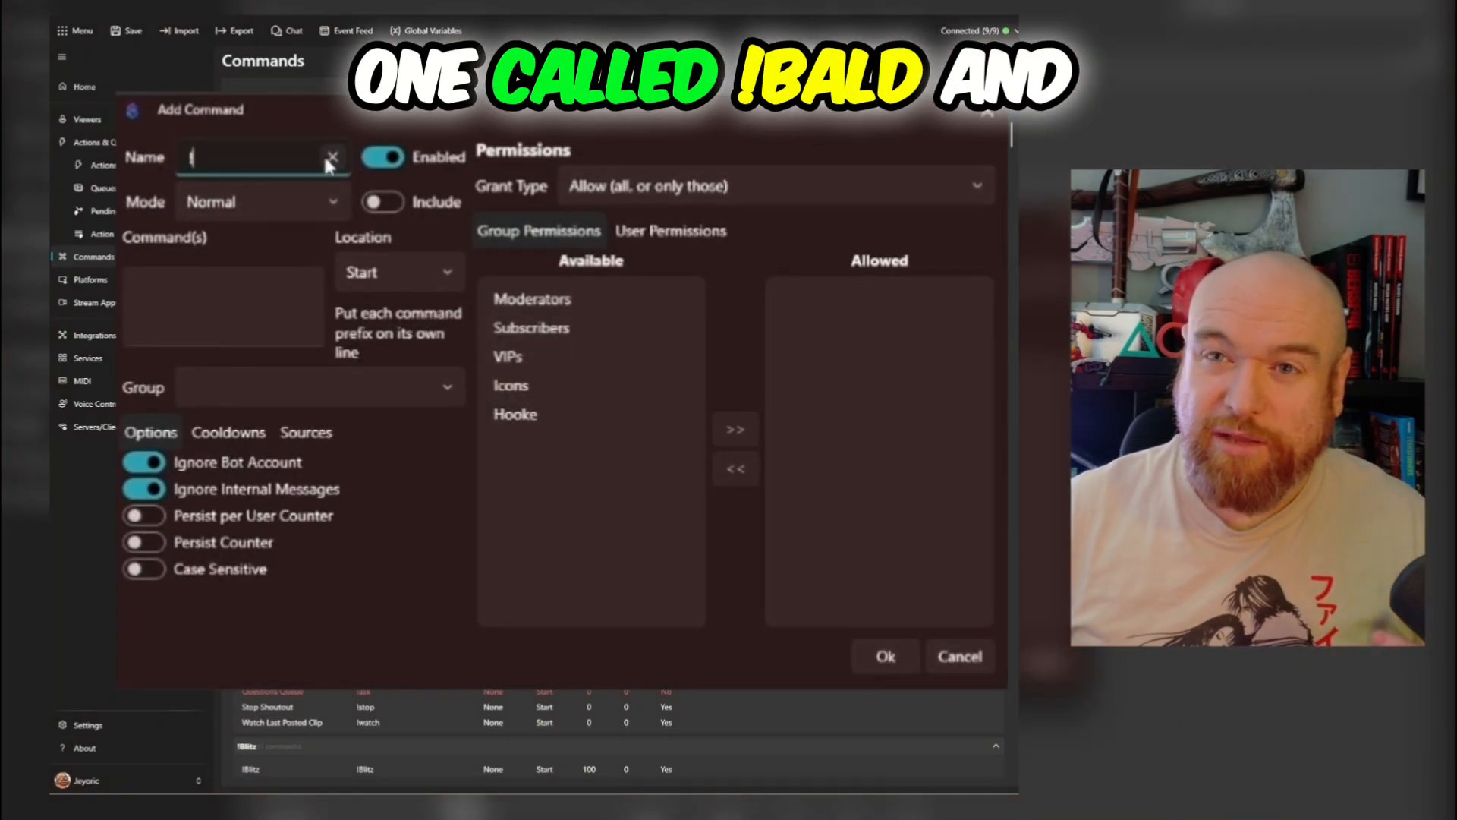
pyautogui.write('bald')
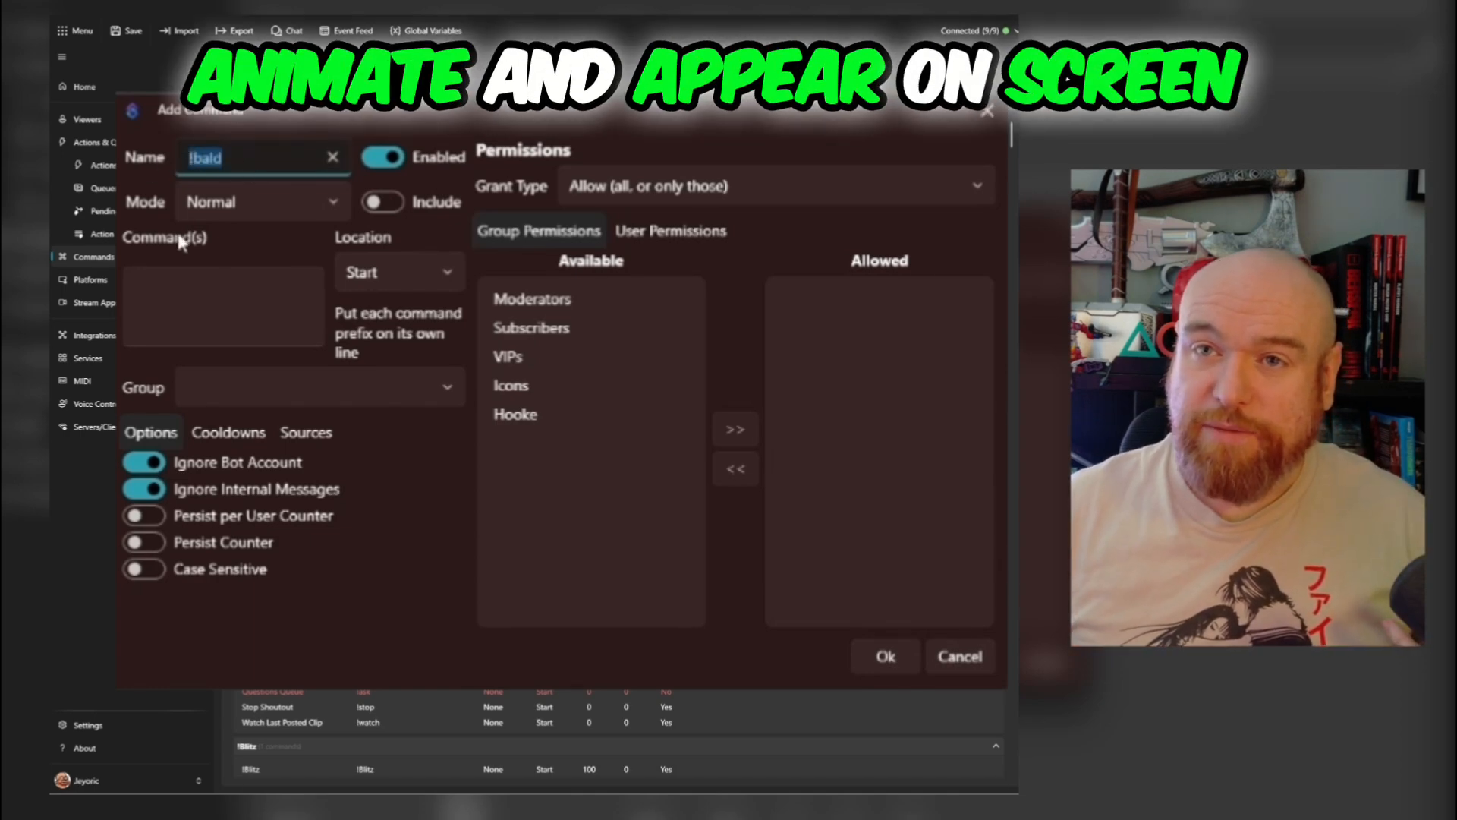
pyautogui.click(192, 304)
pyautogui.write('!bald')
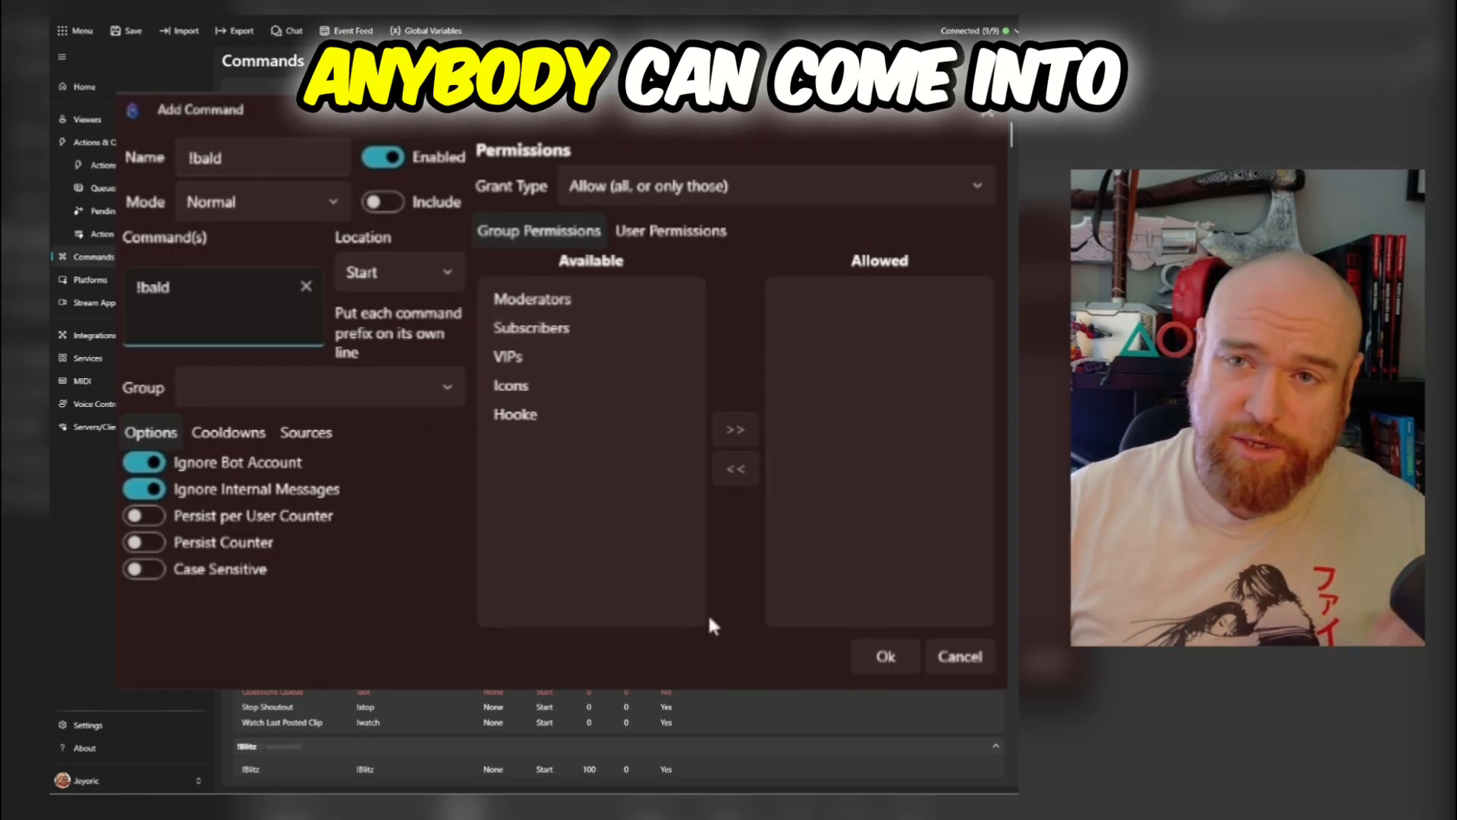
pyautogui.click(885, 657)
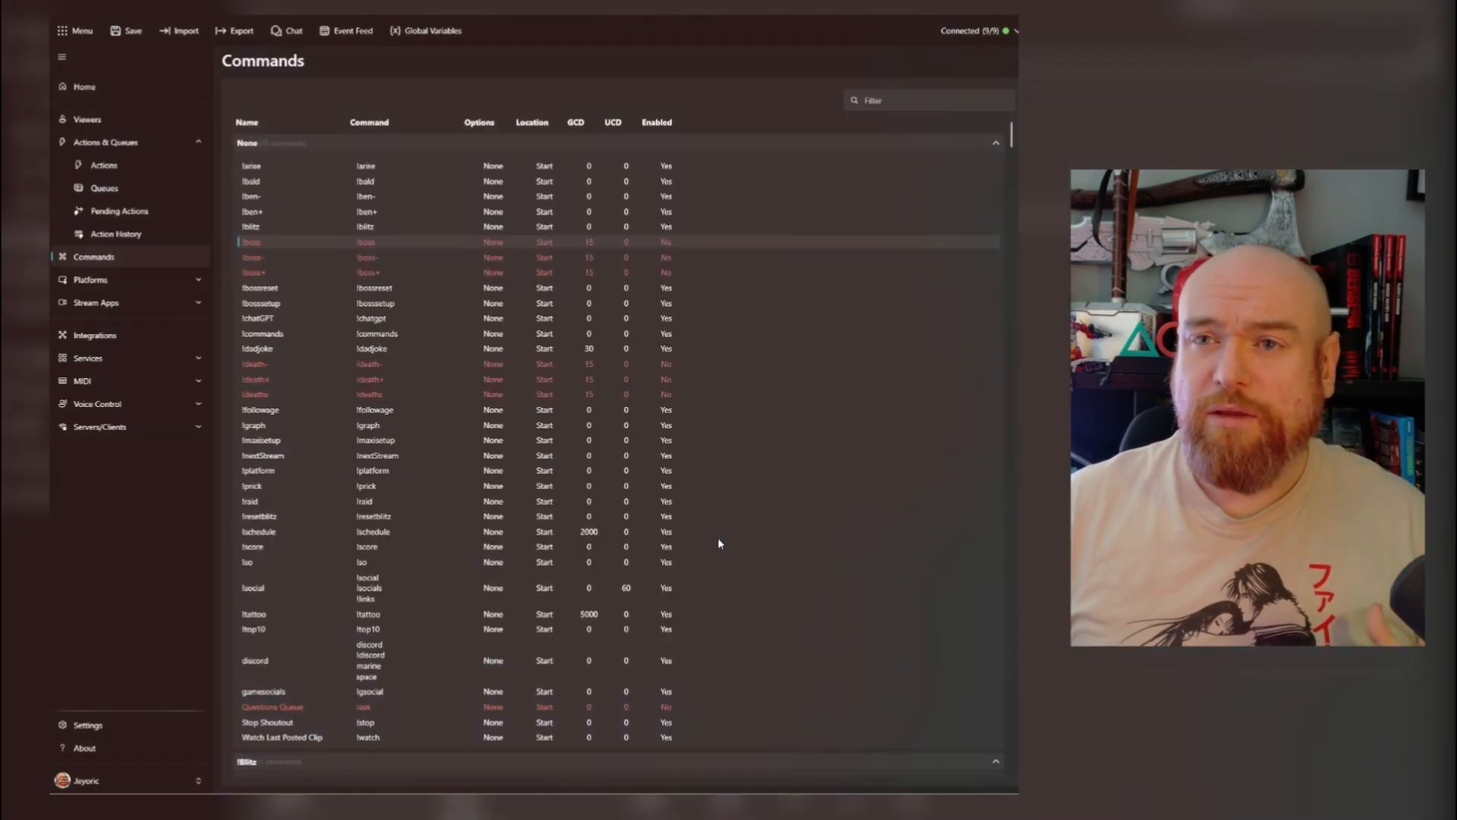
# Step: Add a Command Triggered trigger for !bald to the Bald Move Source action
pyautogui.click(140, 175)
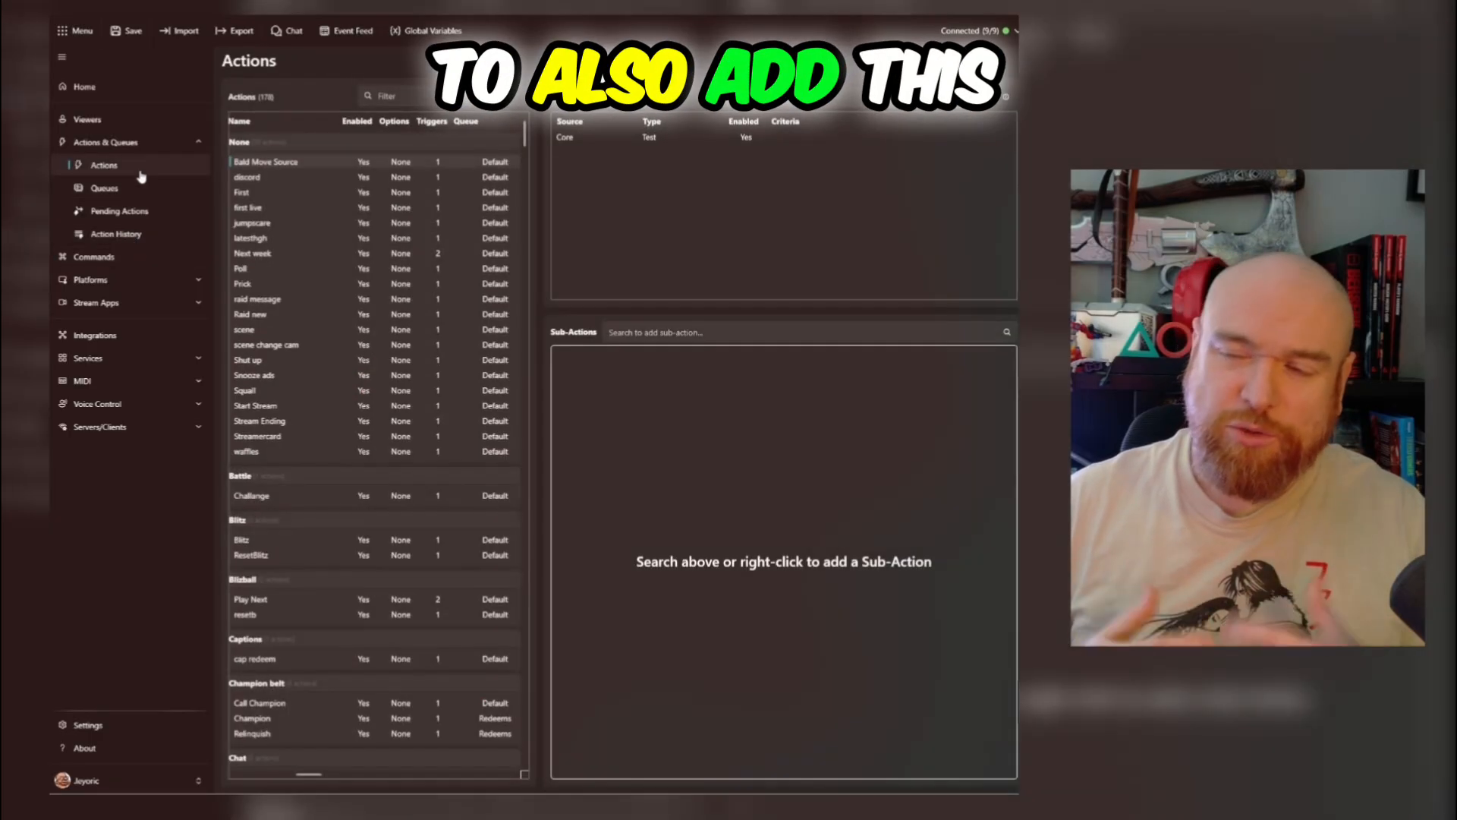
pyautogui.rightClick(651, 169)
pyautogui.moveTo(476, 262)
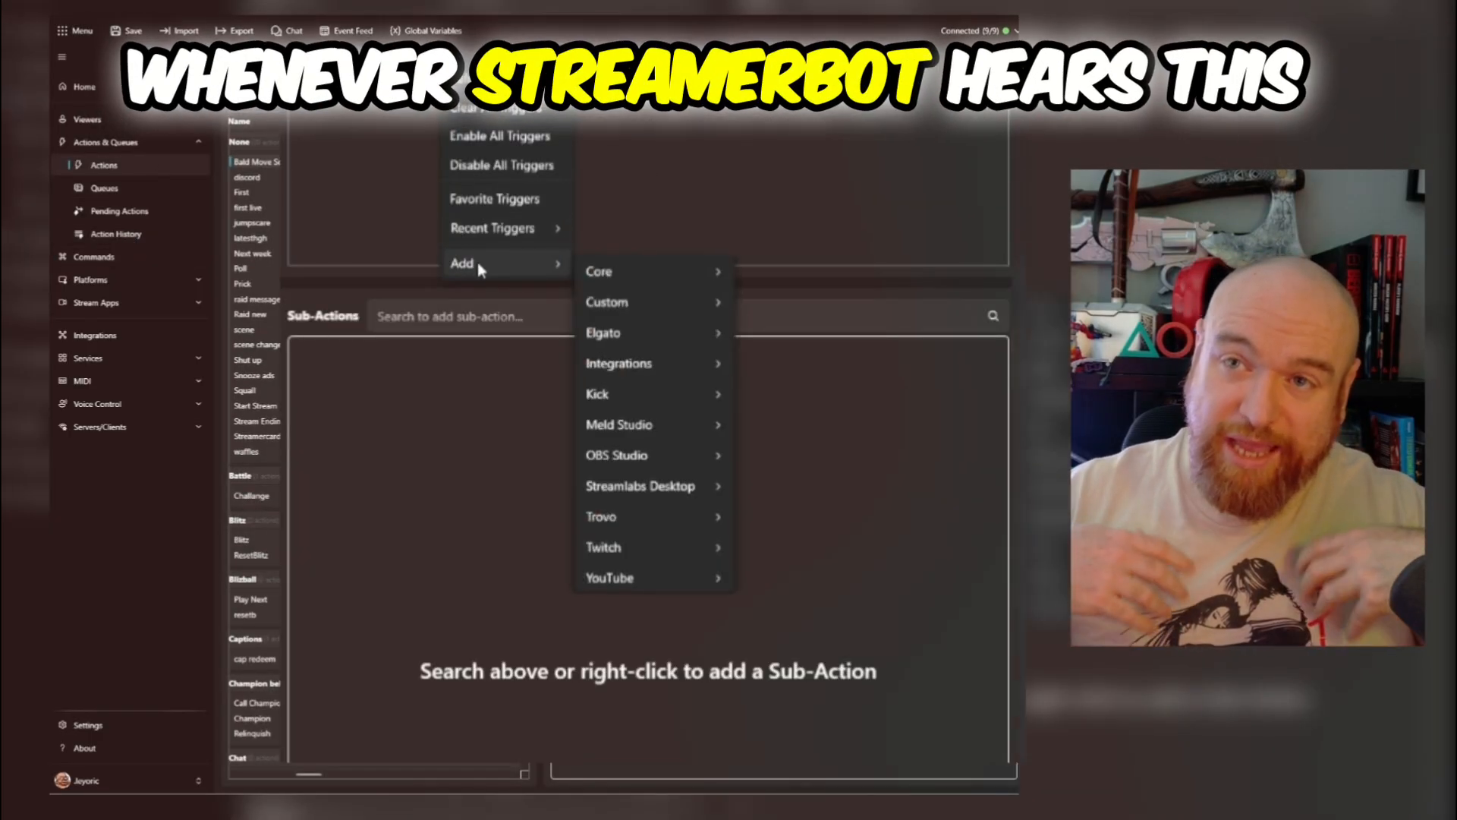
pyautogui.moveTo(675, 257)
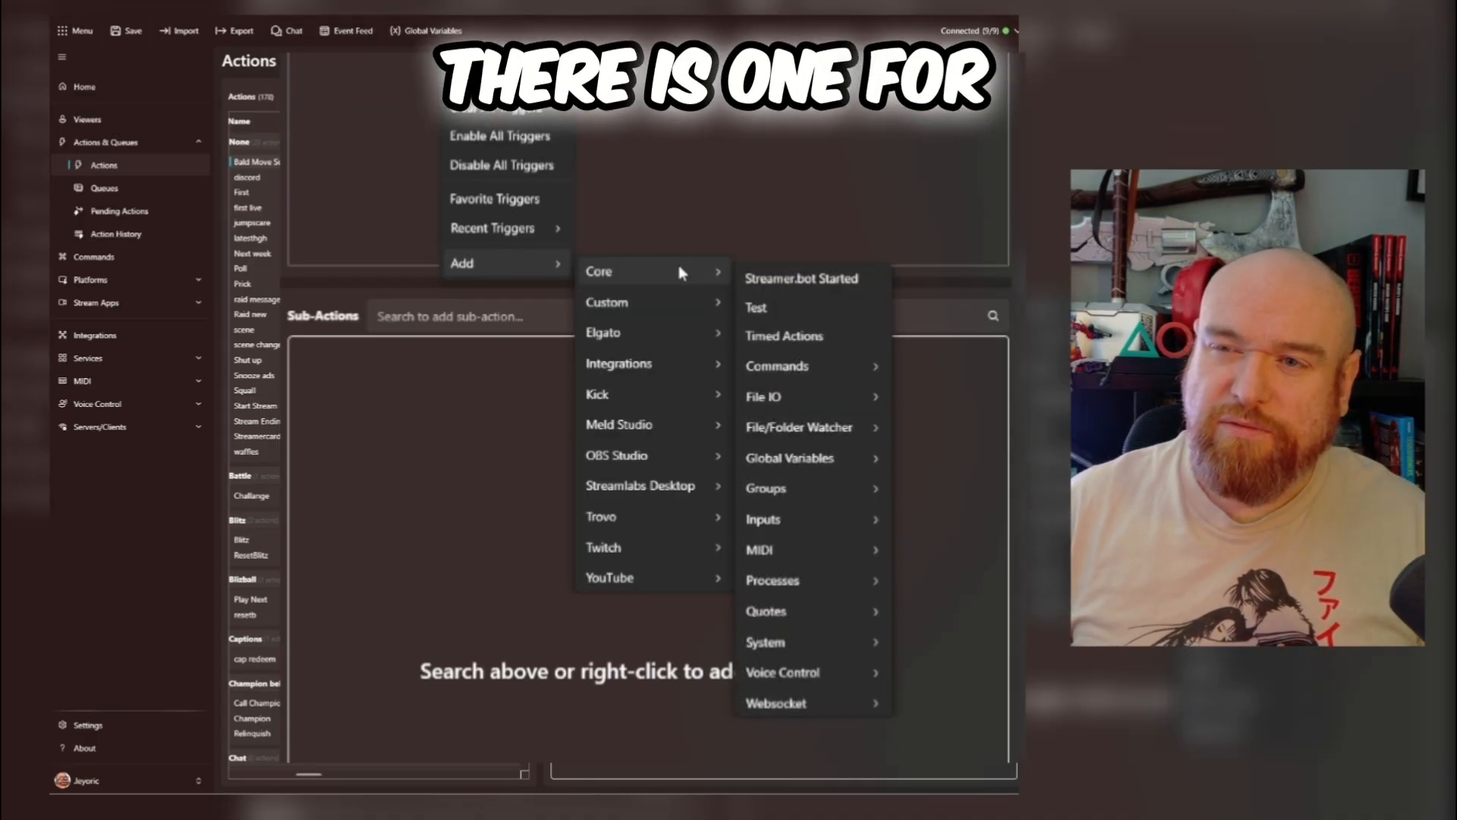
pyautogui.moveTo(831, 370)
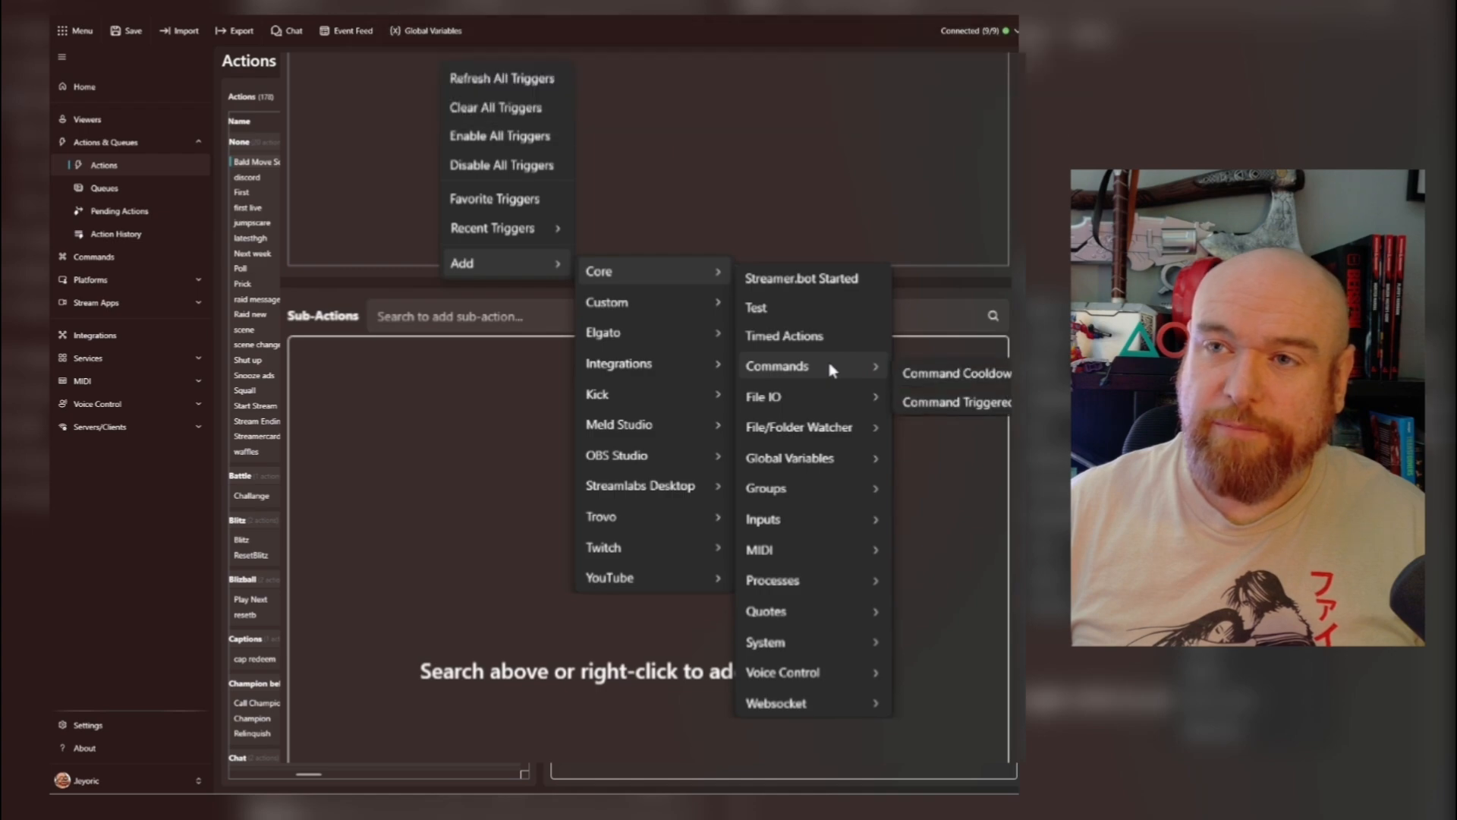
pyautogui.click(946, 399)
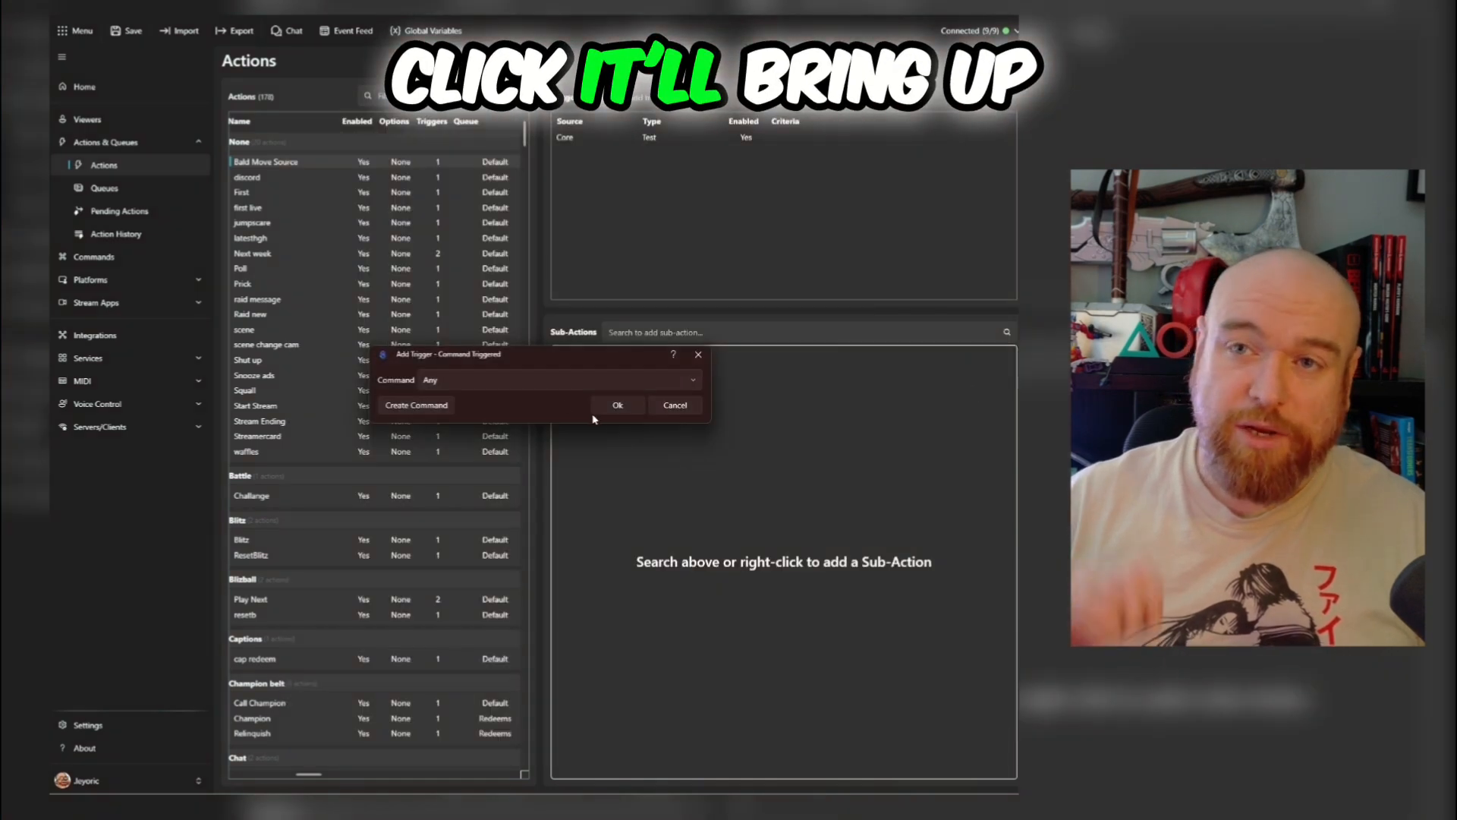
pyautogui.click(592, 379)
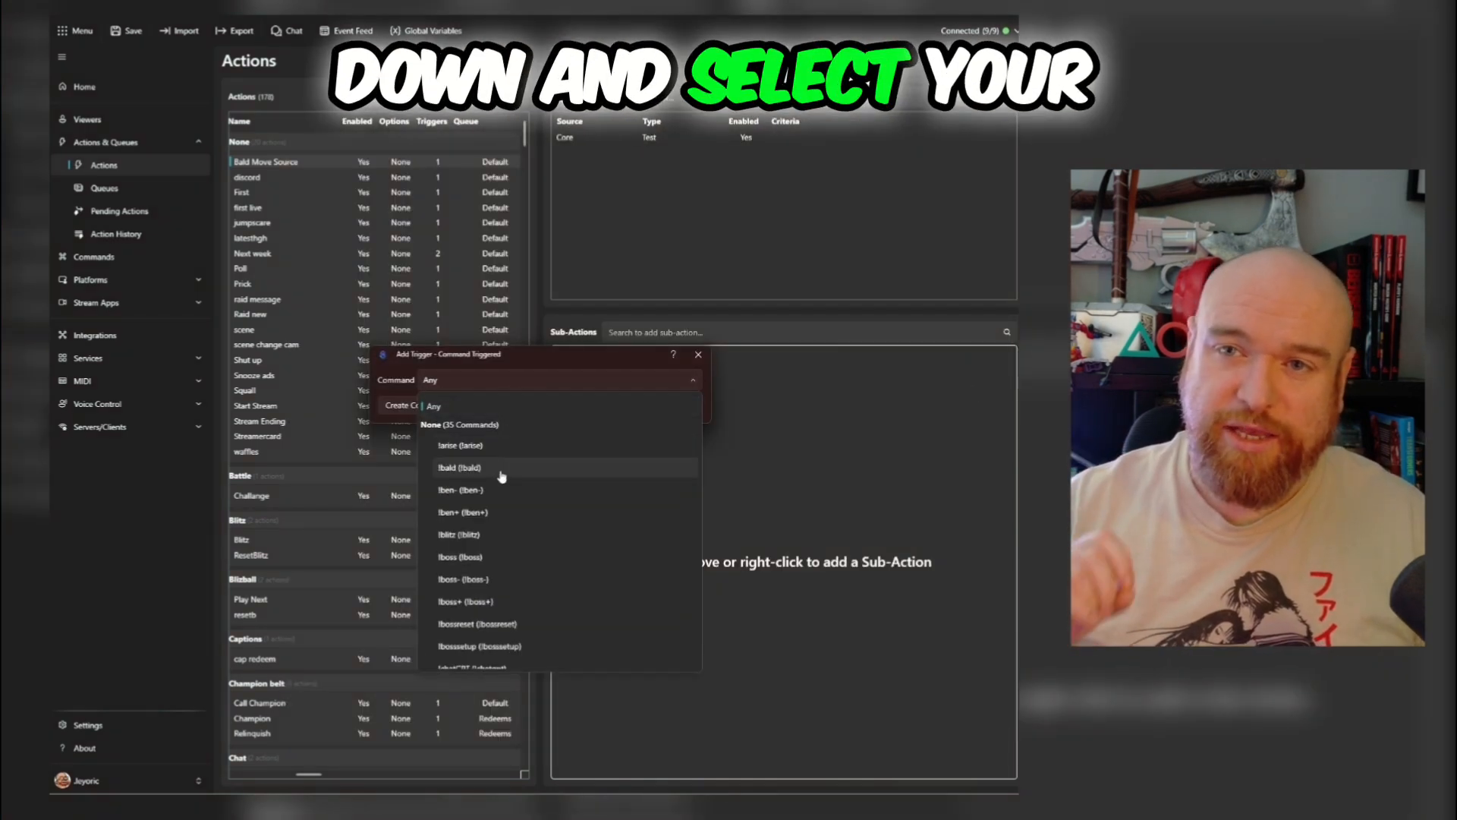
pyautogui.click(501, 470)
pyautogui.click(626, 408)
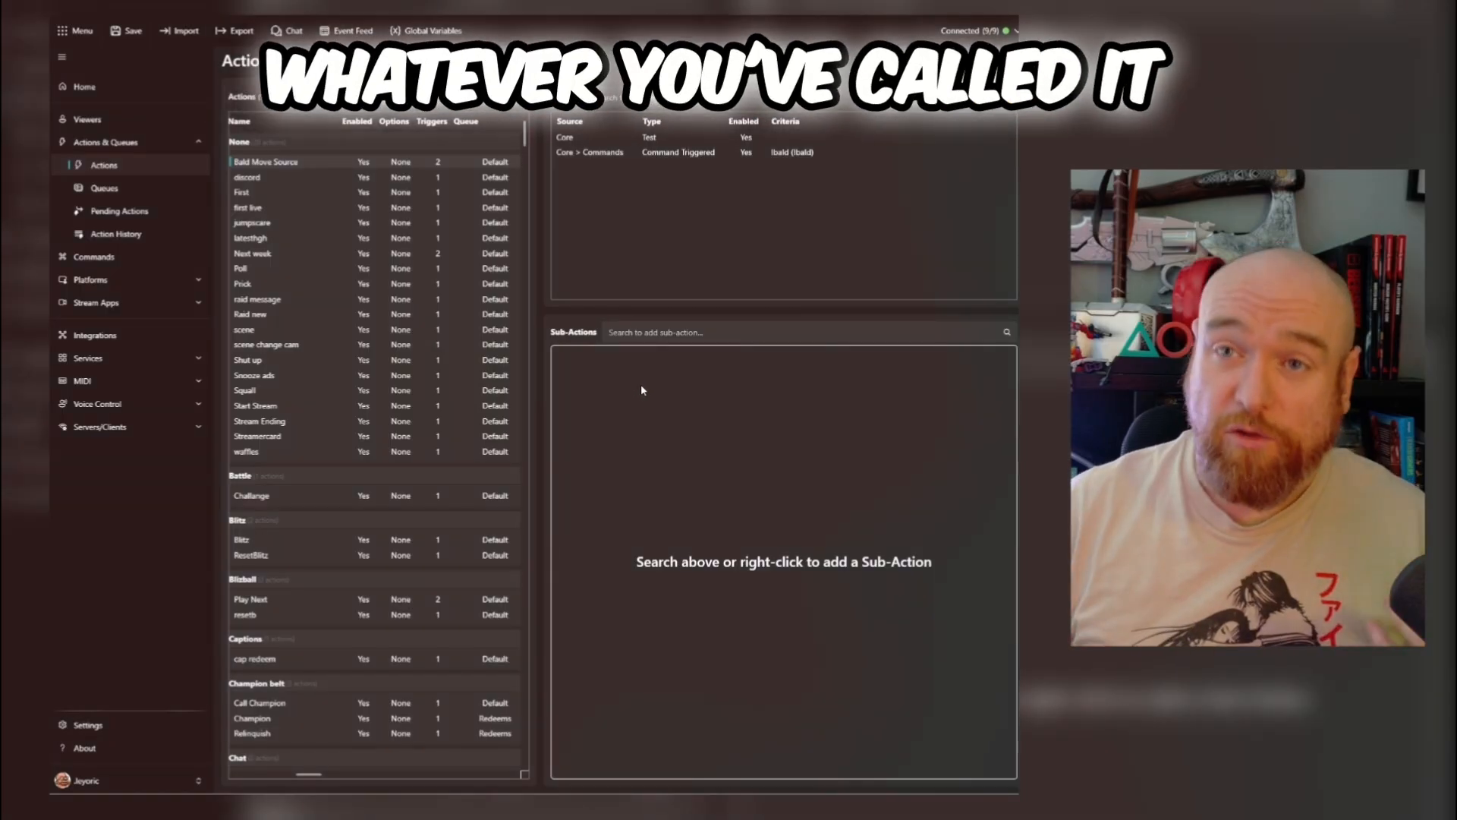
# Step: Add an OBS Studio Set Scene Filter State sub-action that sets the Move In filter of Move Source Scene to Visible on the Default connection
pyautogui.rightClick(557, 363)
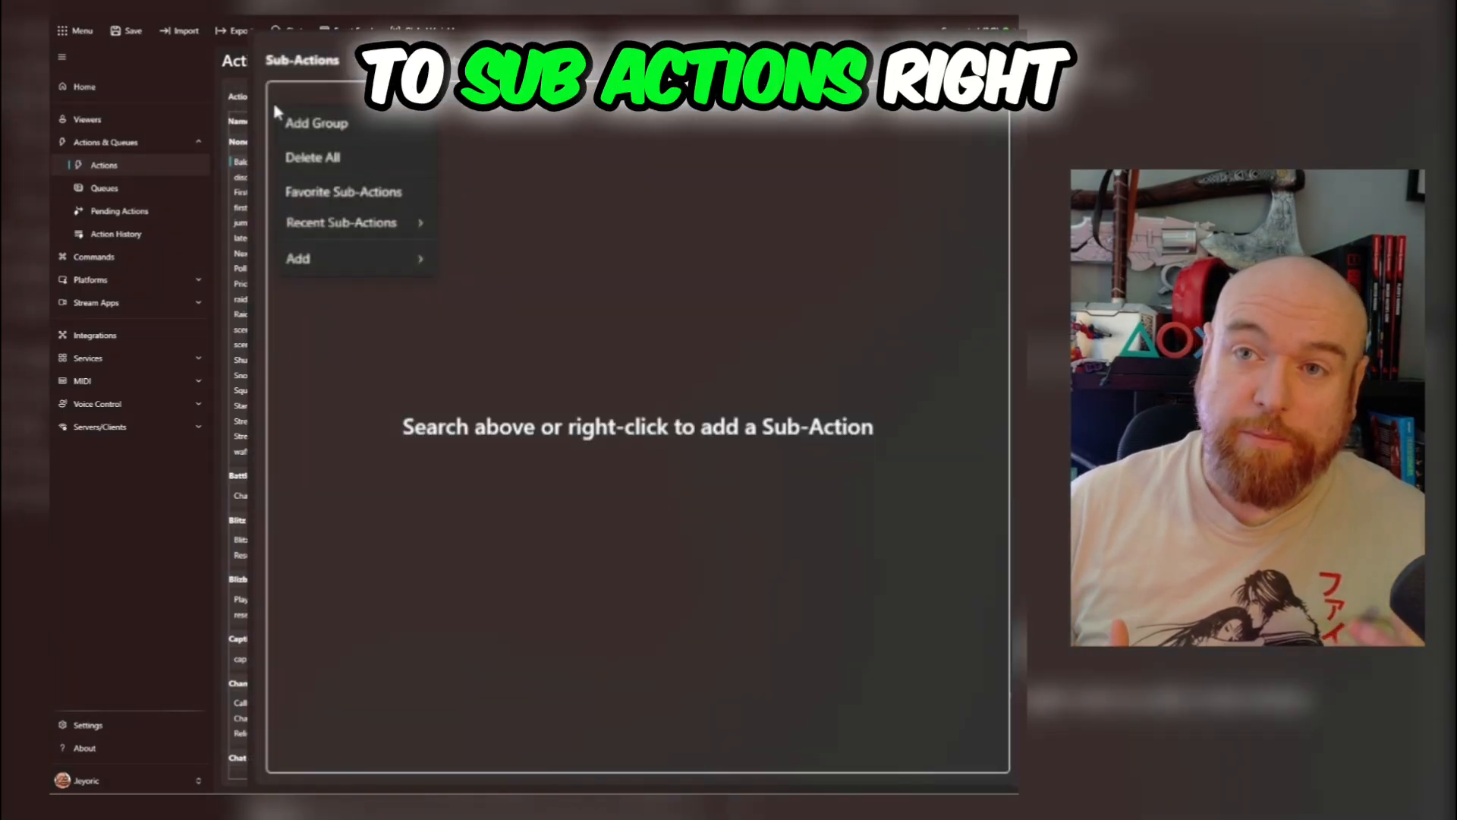
pyautogui.moveTo(293, 258)
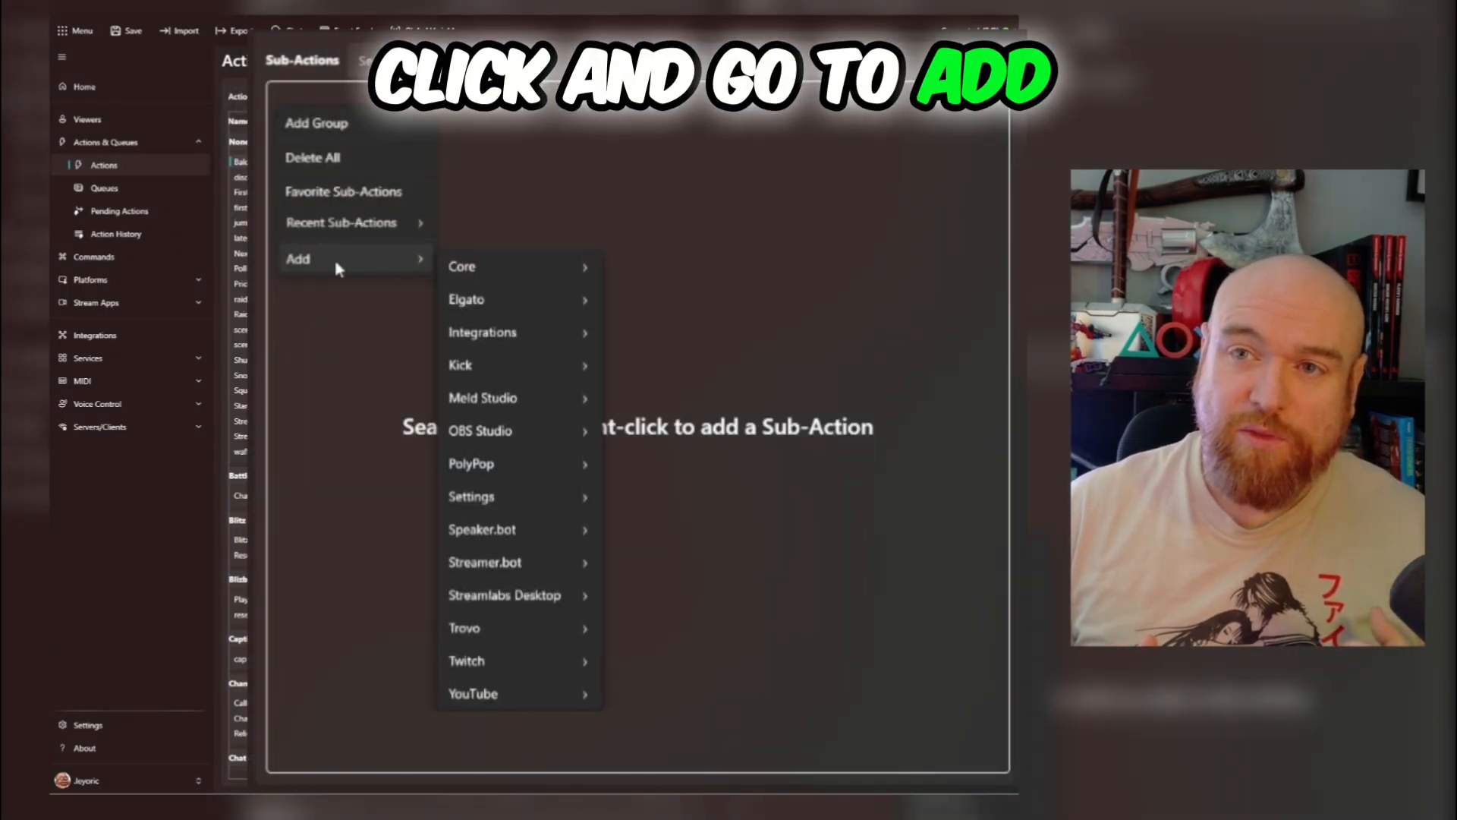
pyautogui.moveTo(489, 433)
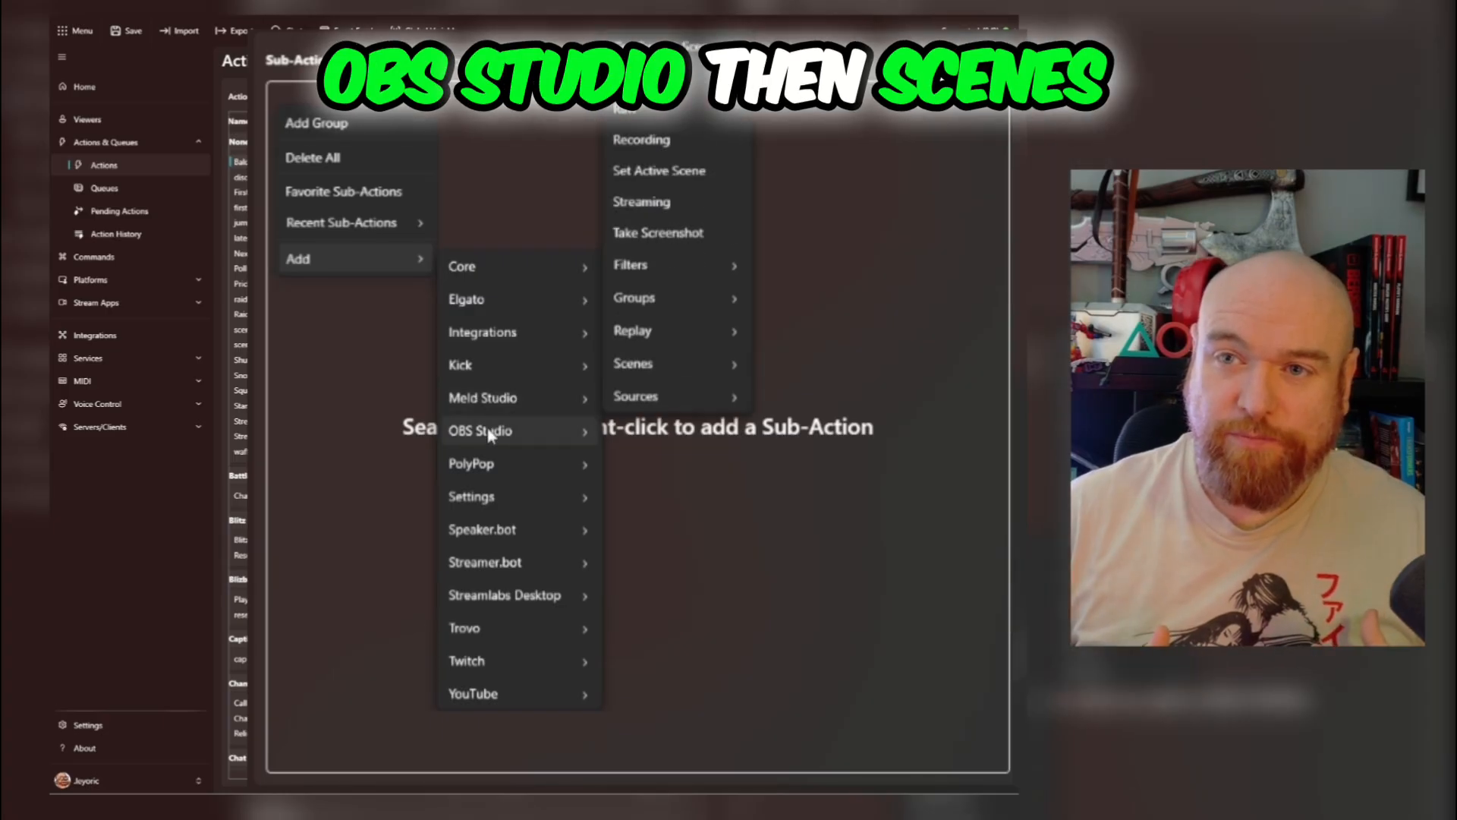
pyautogui.moveTo(660, 390)
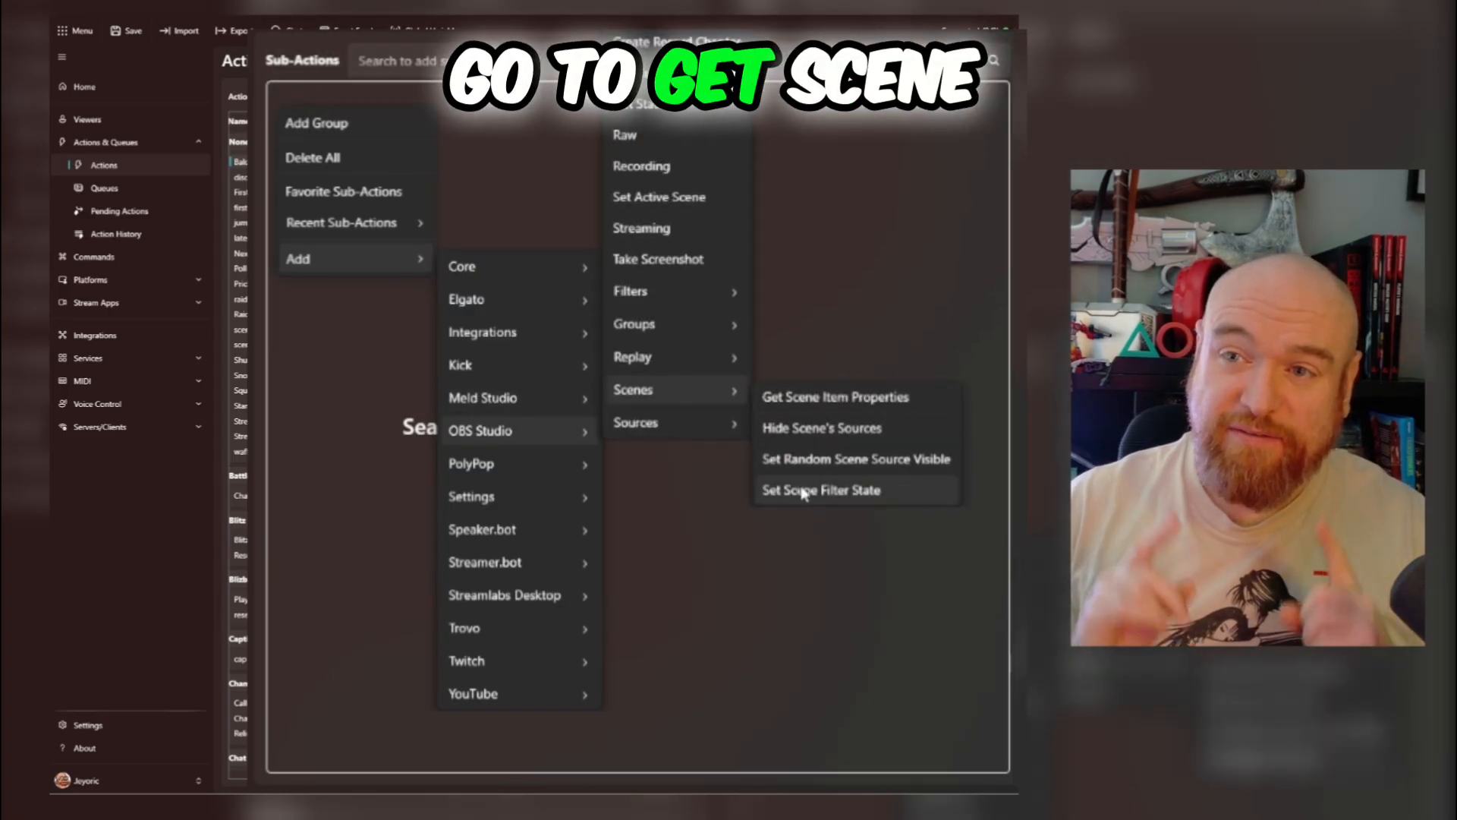
pyautogui.click(803, 491)
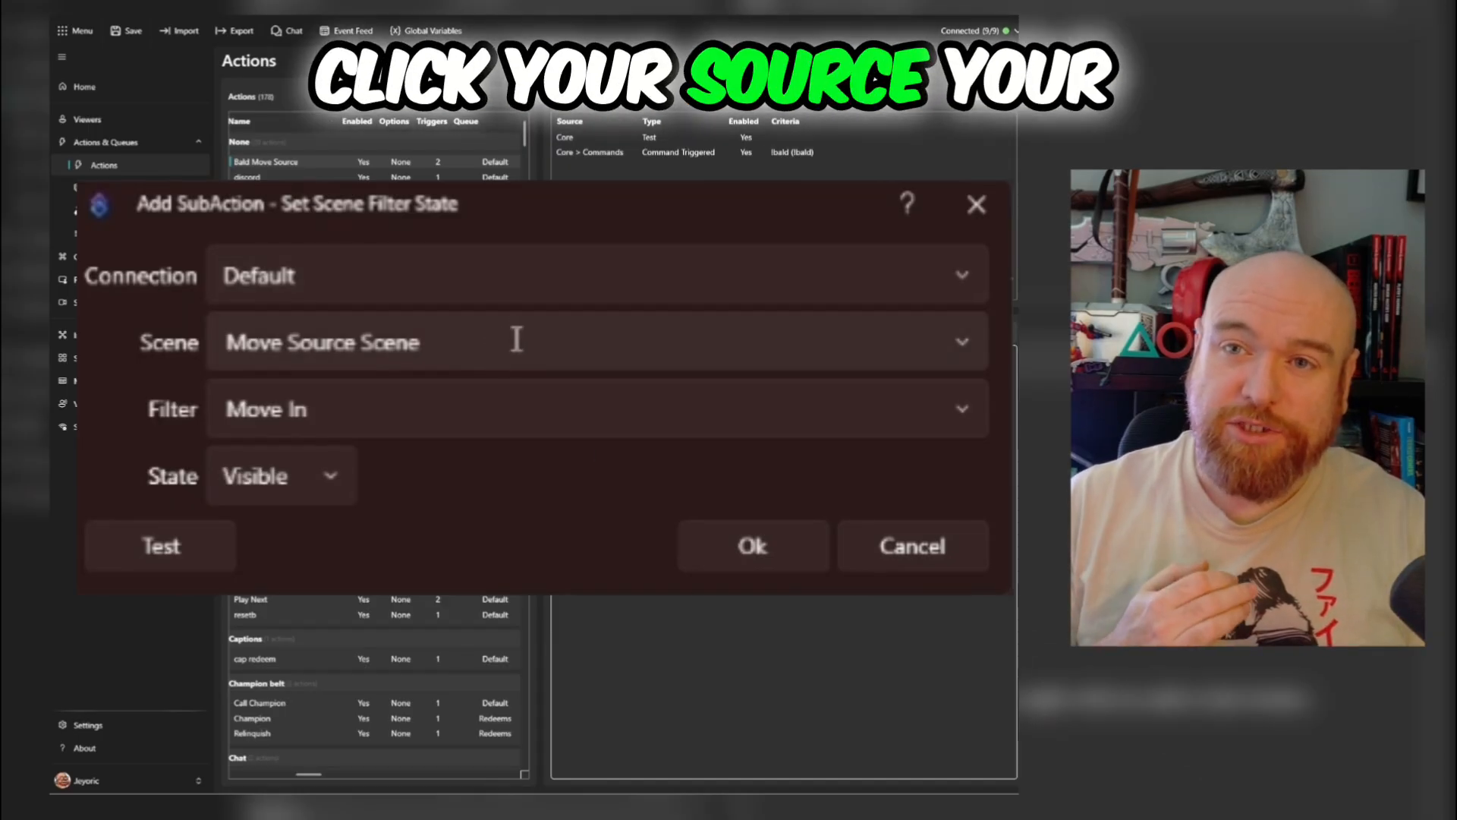
pyautogui.click(978, 410)
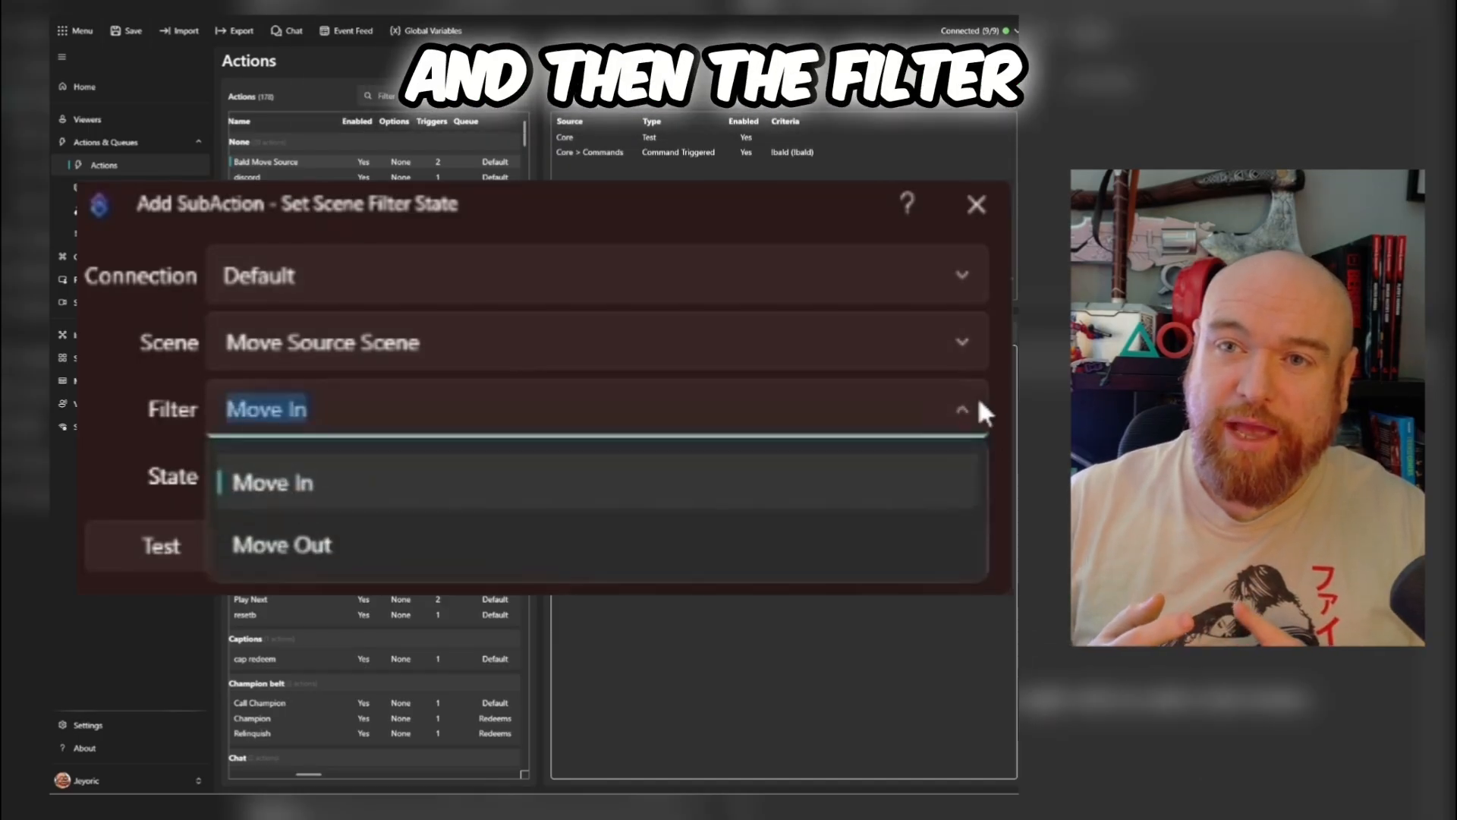
pyautogui.click(969, 403)
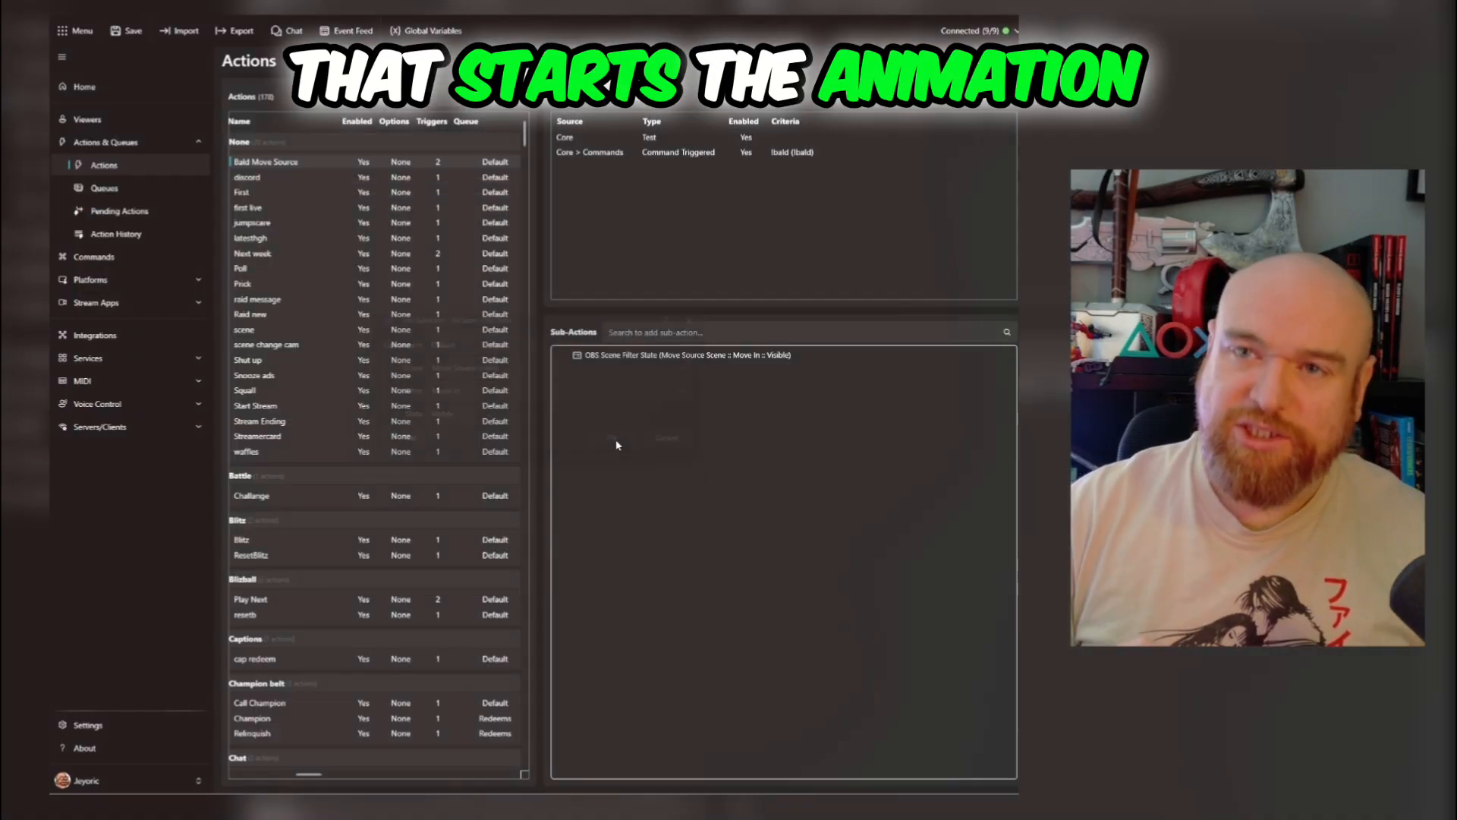
pyautogui.click(748, 545)
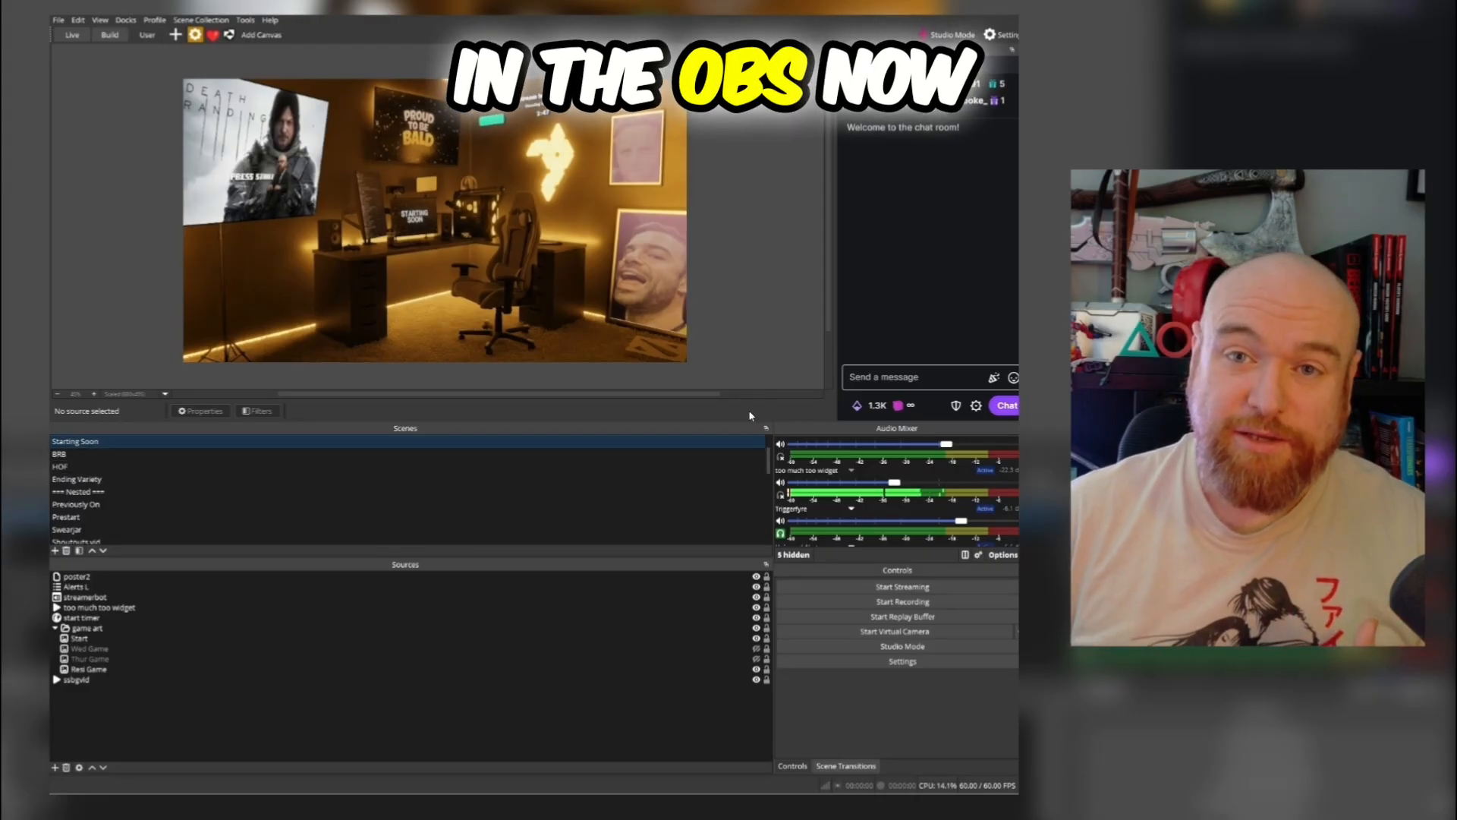
# Step: Switch to OBS and add the existing Move Source Scene as a visible scene source in the Starting Soon scene
pyautogui.click(900, 377)
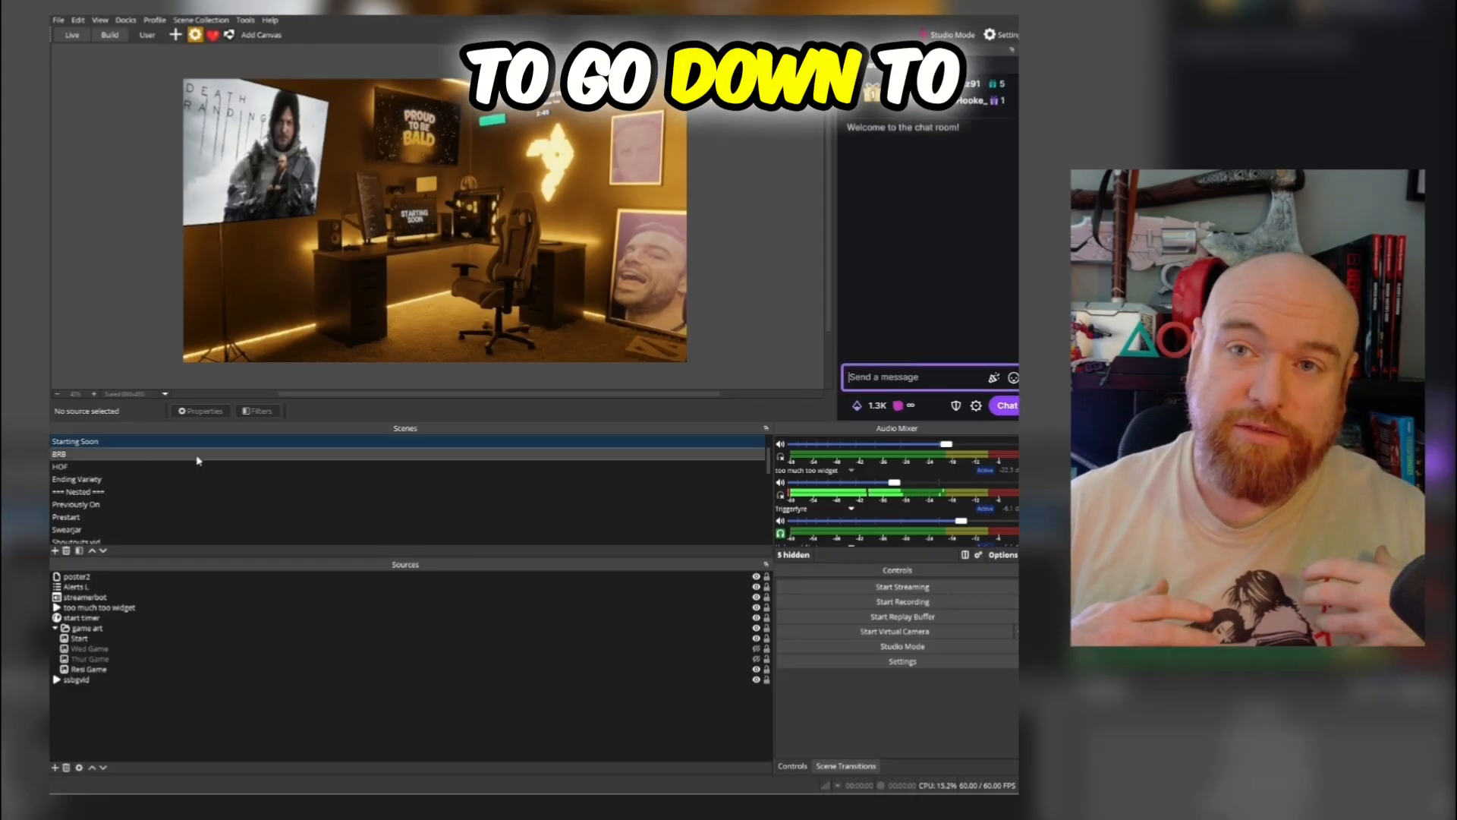
pyautogui.click(54, 767)
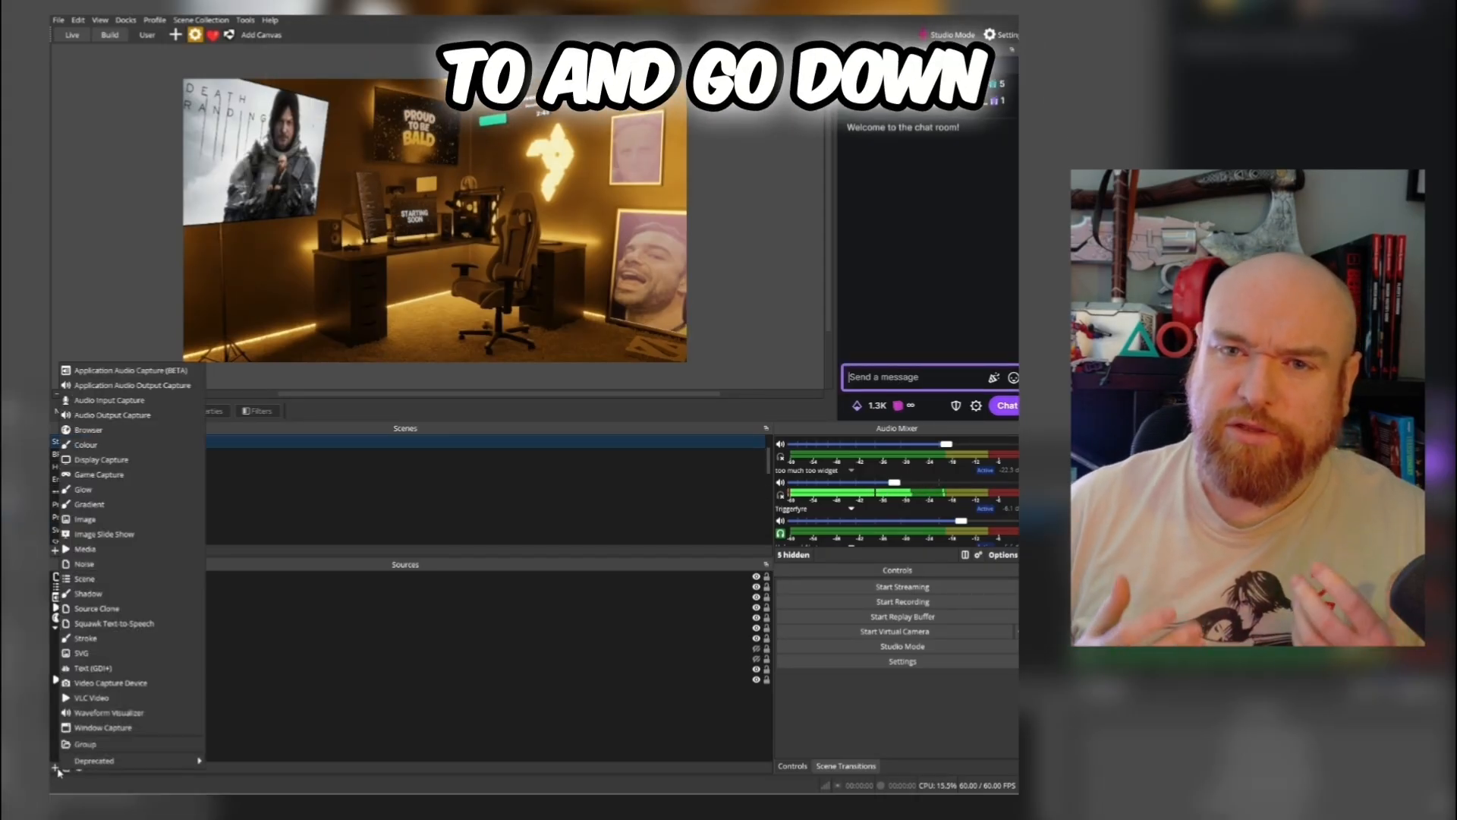
pyautogui.click(98, 578)
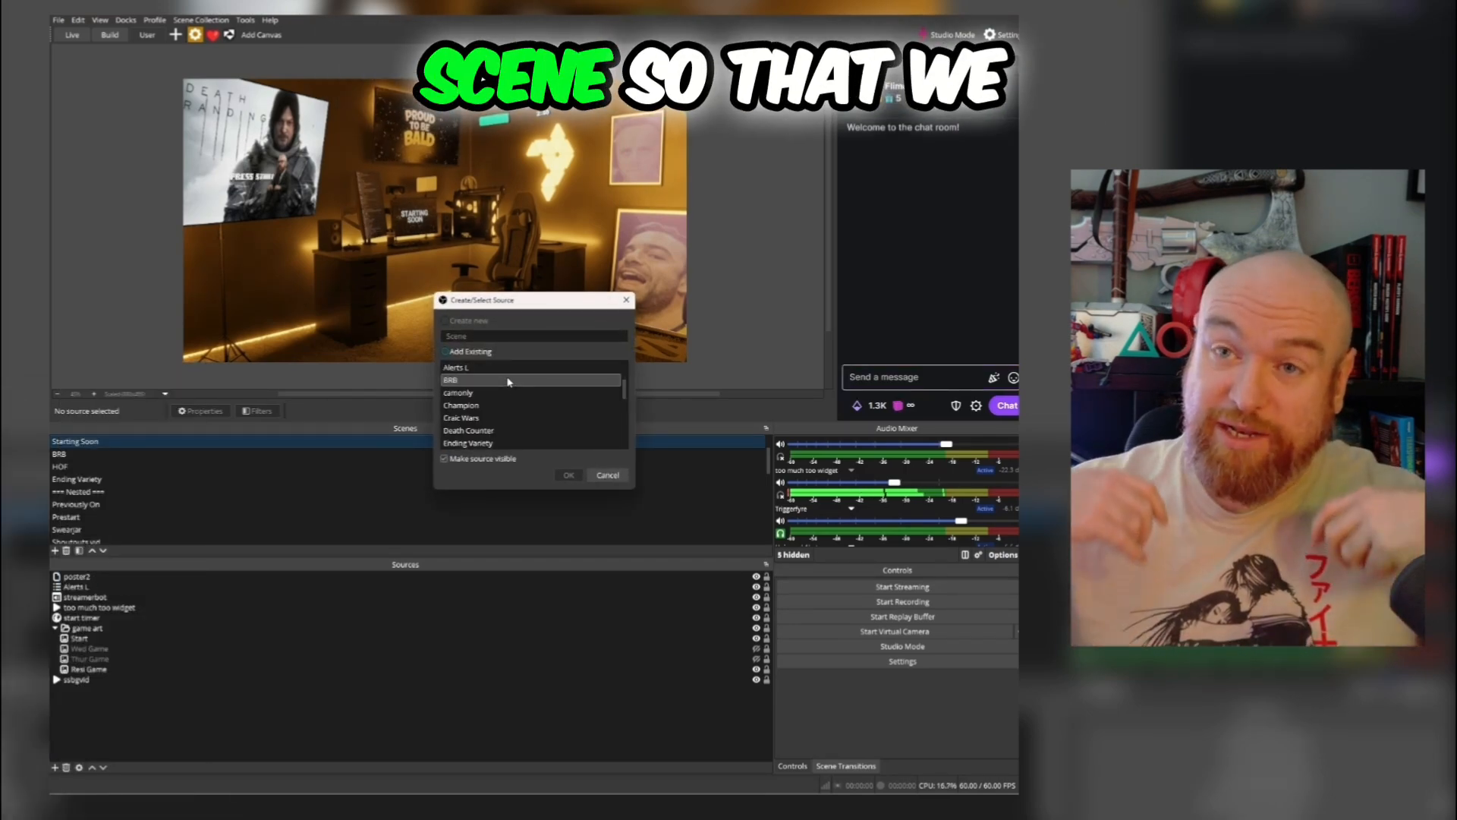
pyautogui.click(506, 418)
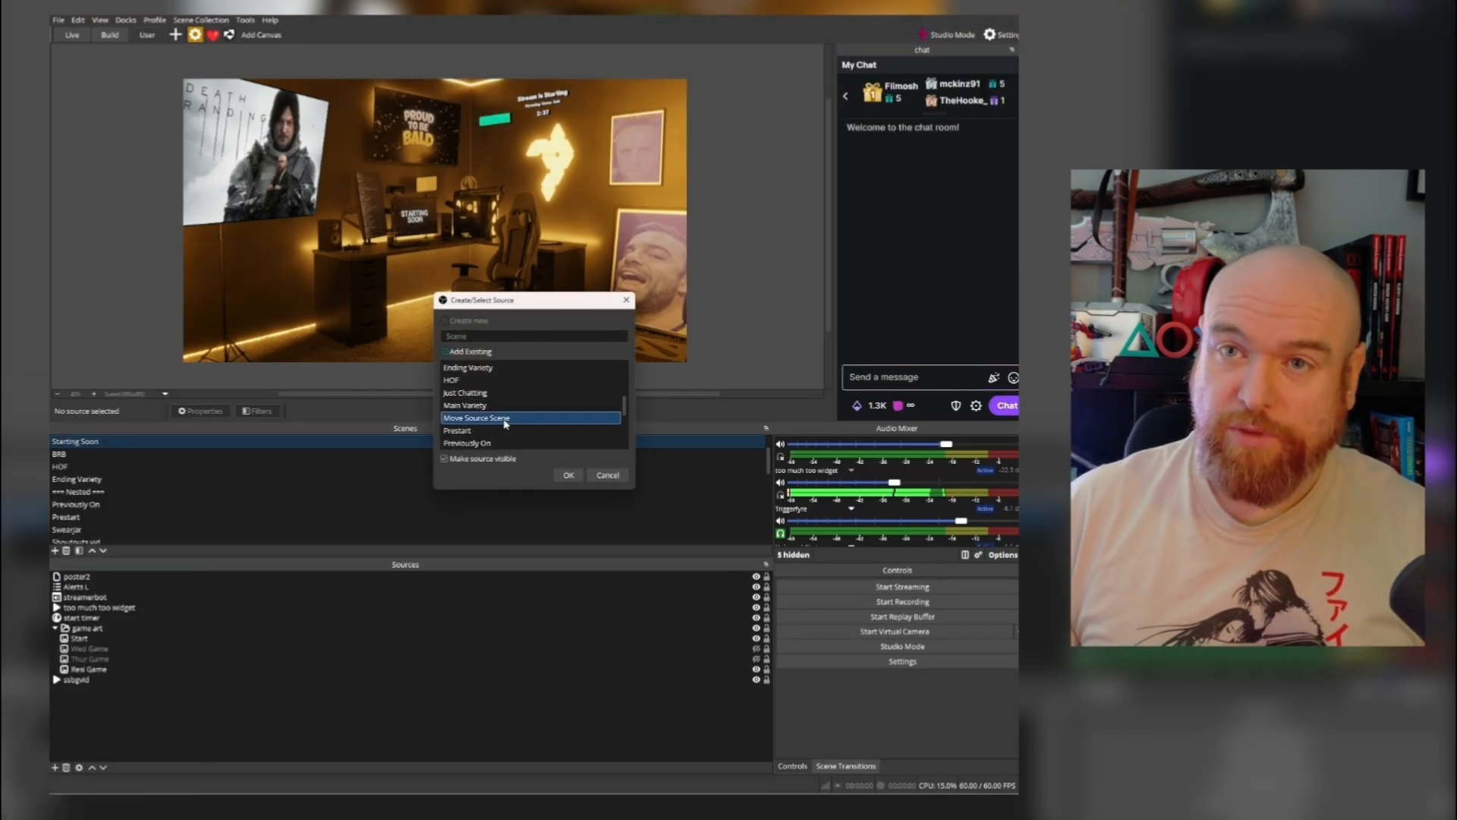
pyautogui.click(567, 476)
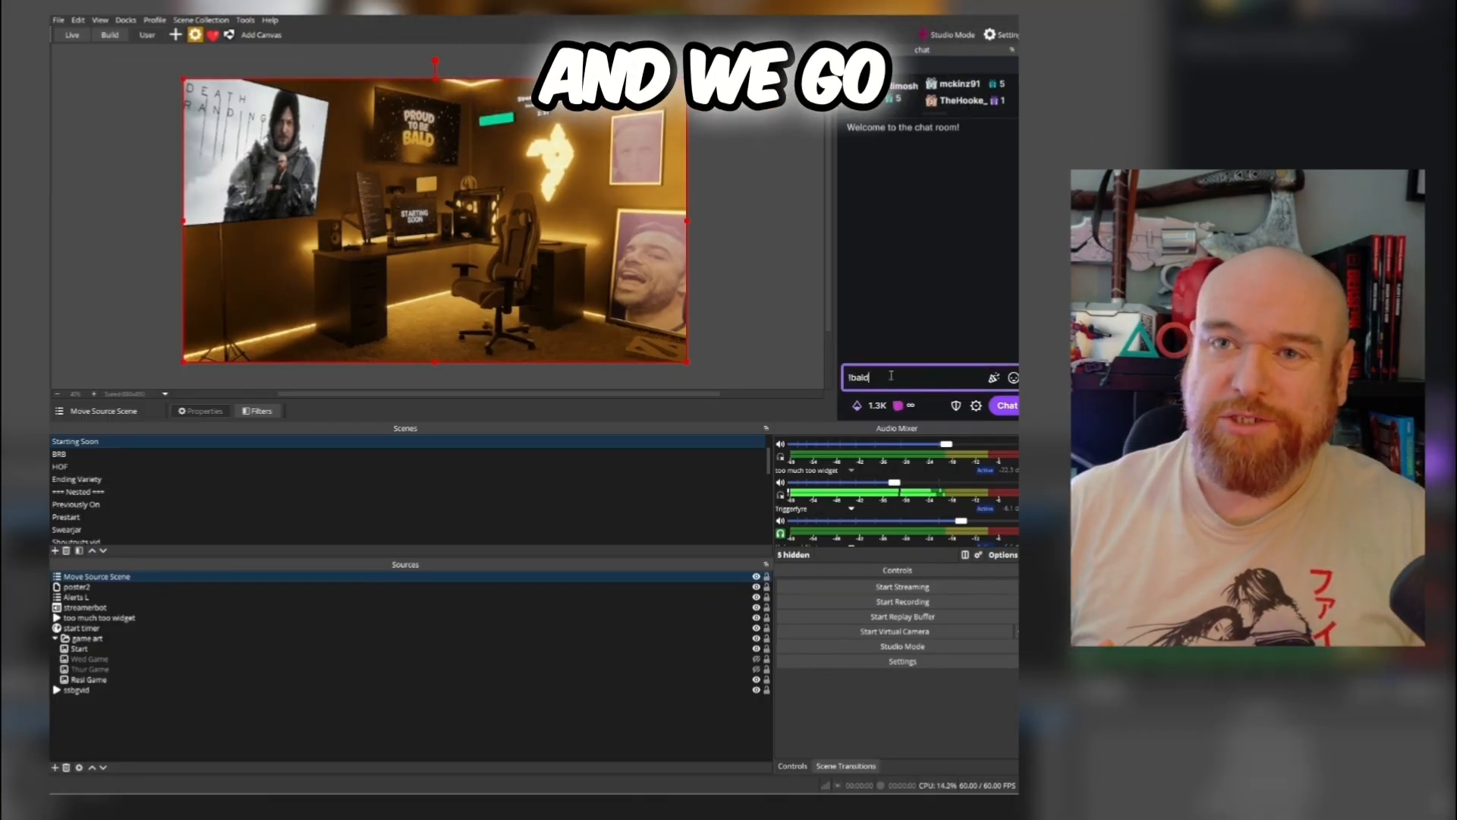
# Step: Test the animations from the stream chat by sending the commands !bald and !schedule
pyautogui.press('Return')
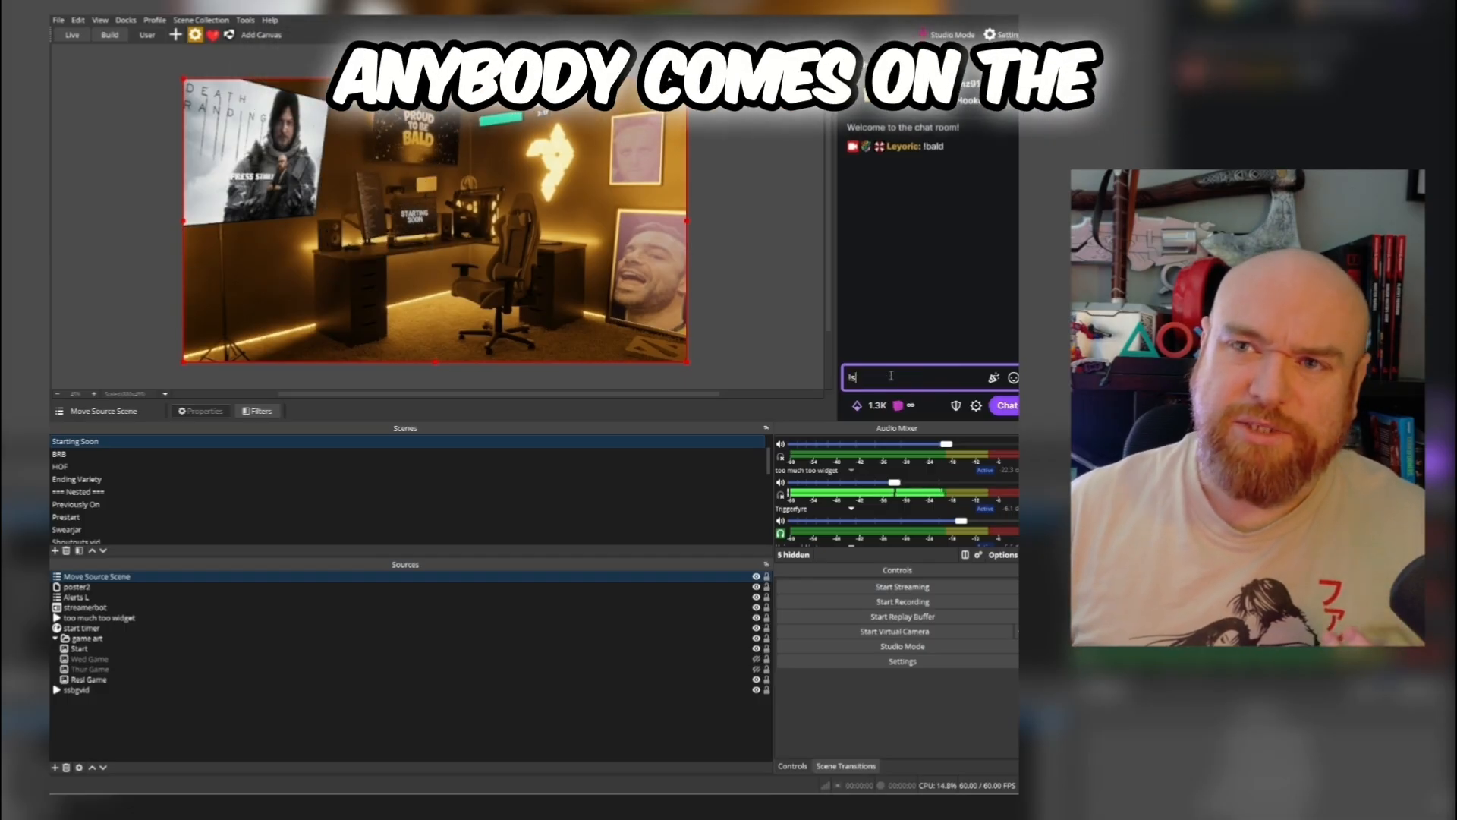
pyautogui.write('!schedule')
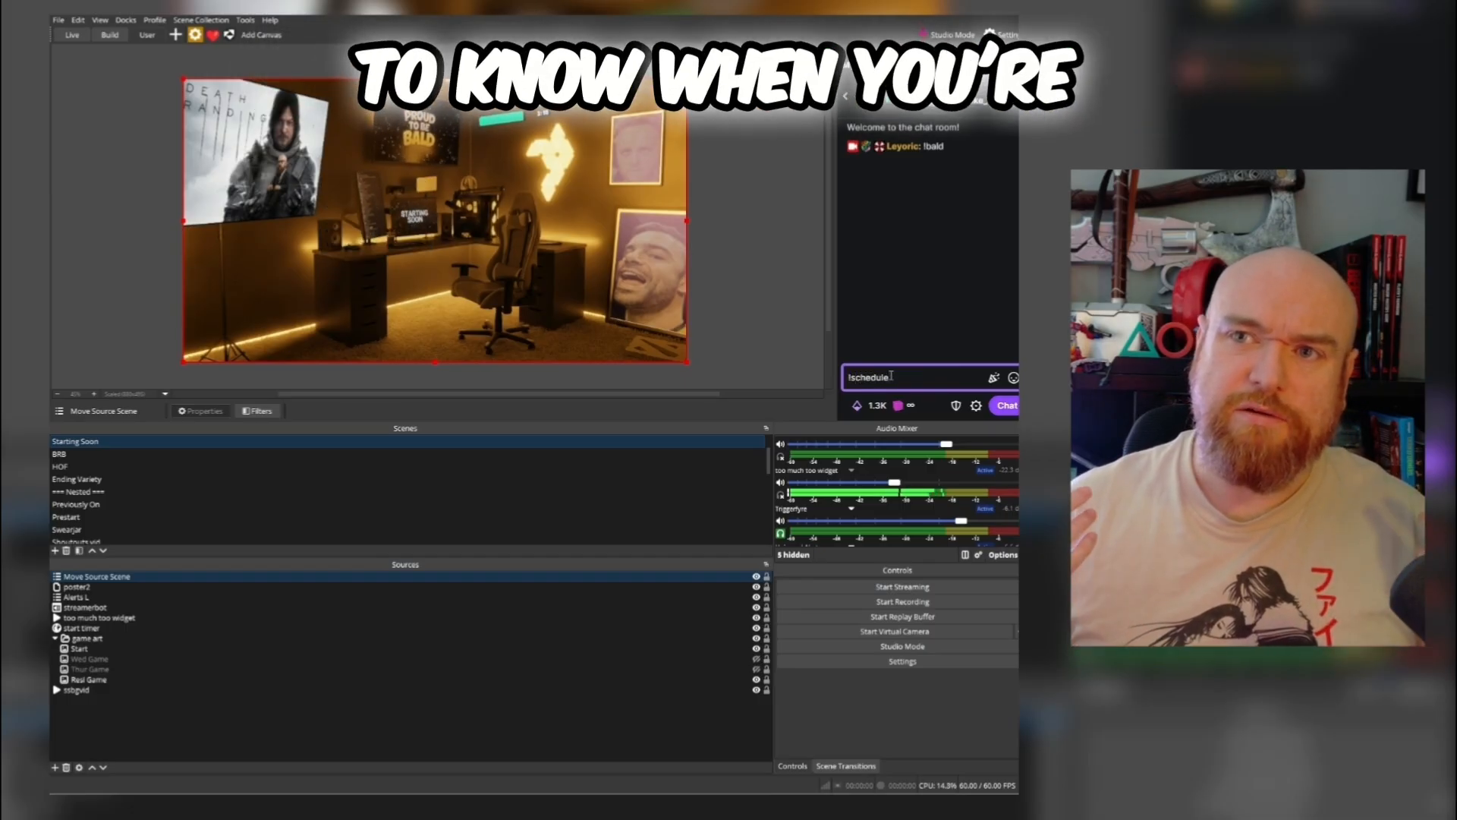
pyautogui.press('Return')
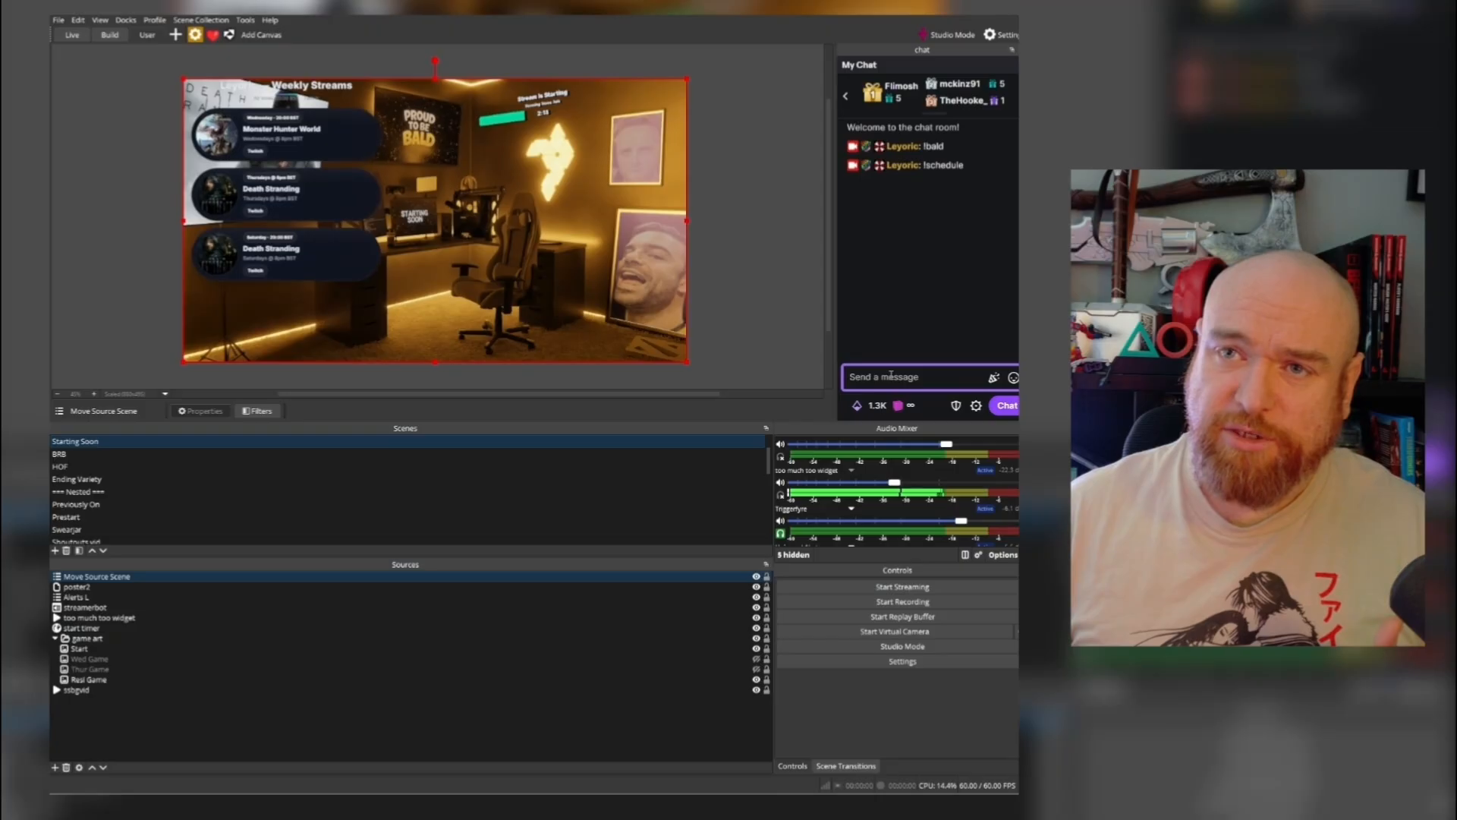